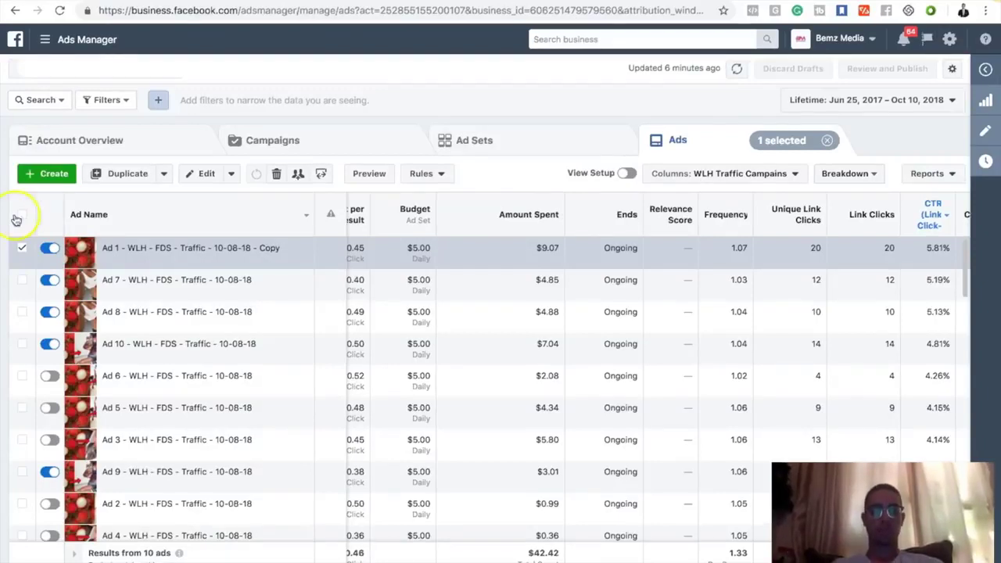
# Step: Review the WLH traffic campaign's results at the campaign, ad set and ad levels, including its link click metrics
pyautogui.click(194, 211)
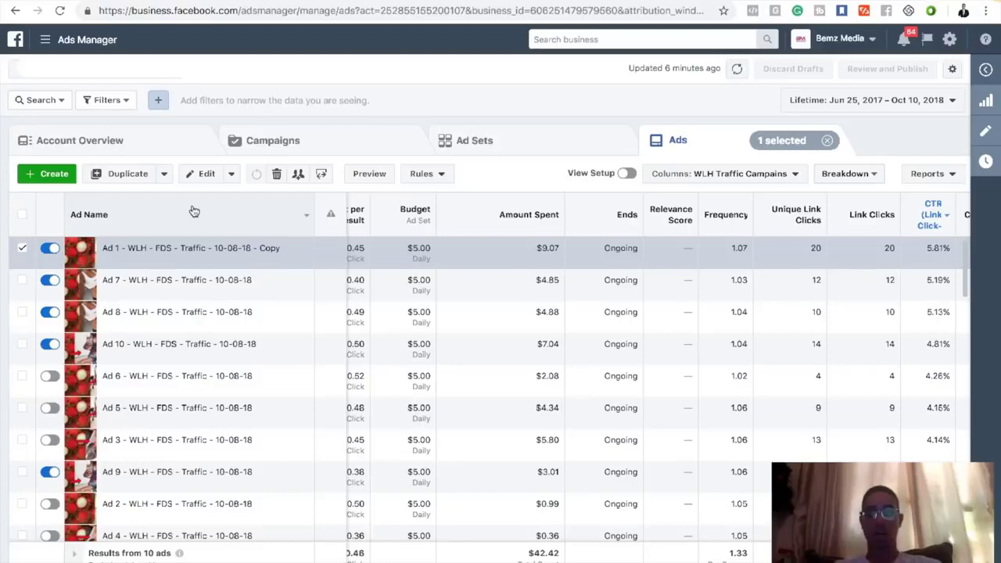
pyautogui.click(293, 136)
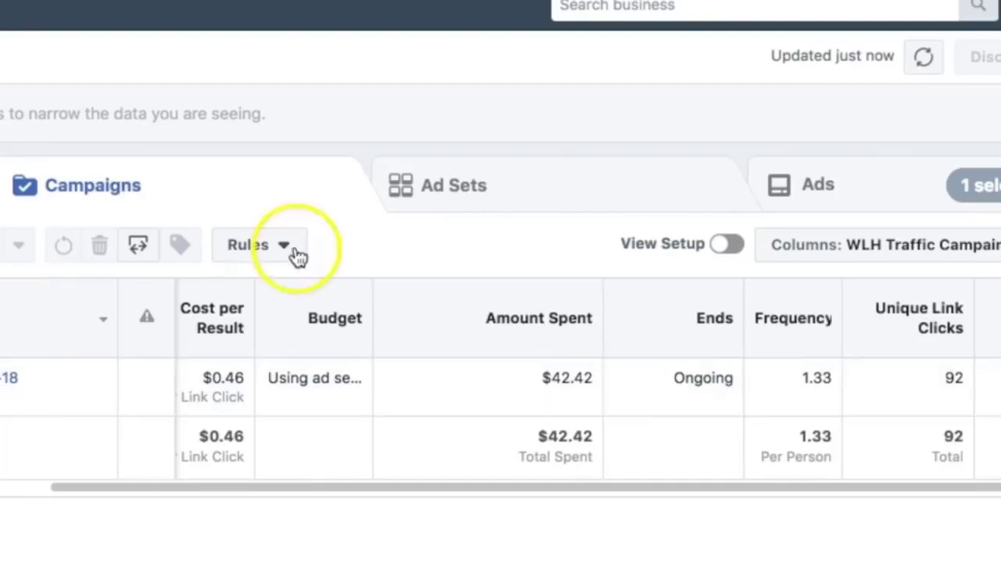
pyautogui.click(481, 197)
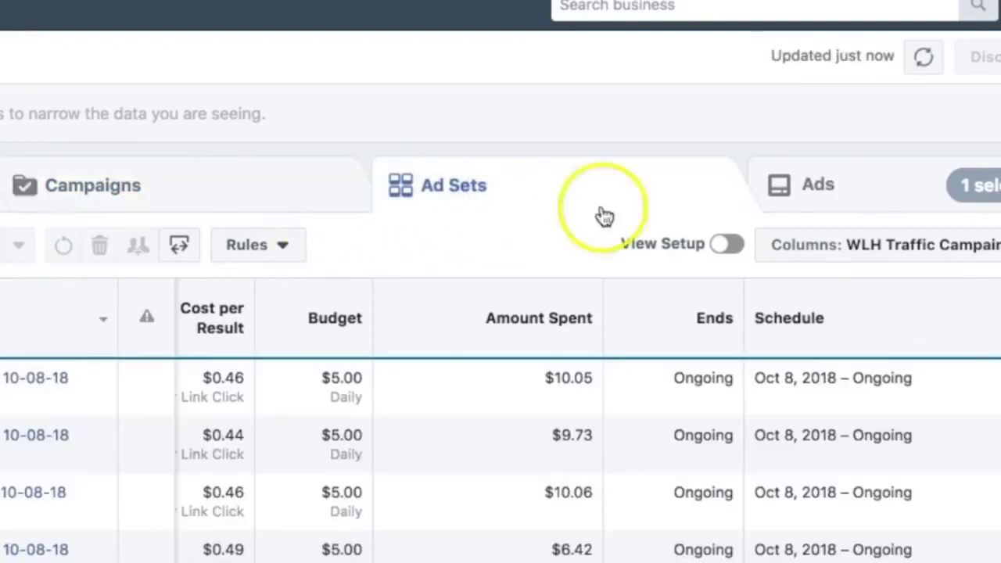
pyautogui.click(891, 199)
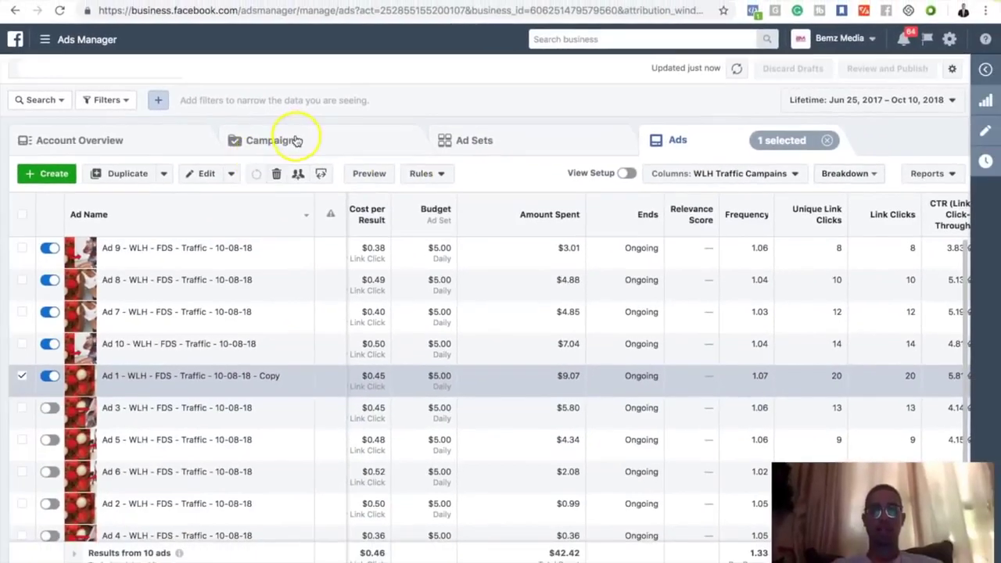
pyautogui.click(296, 141)
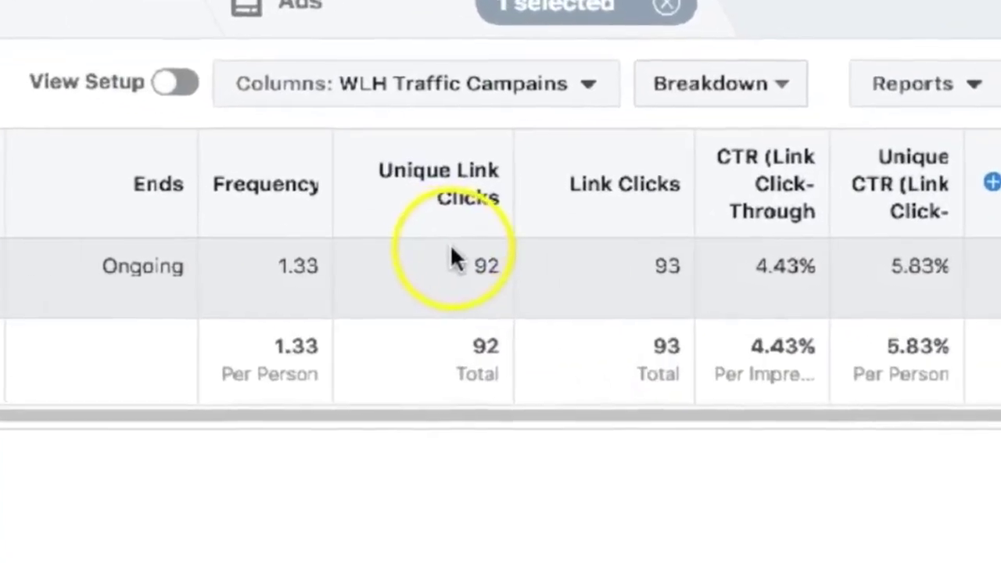
pyautogui.moveTo(747, 261)
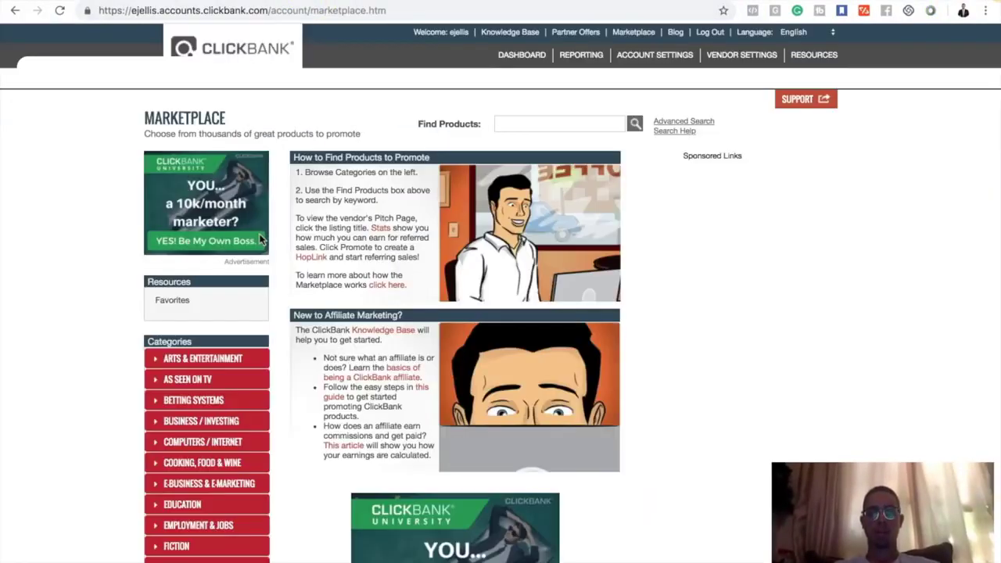
# Step: Switch to the ClickBank marketplace and open the Diets & Weight Loss subcategory under Health & Fitness
pyautogui.scroll(-2, 292, 328)
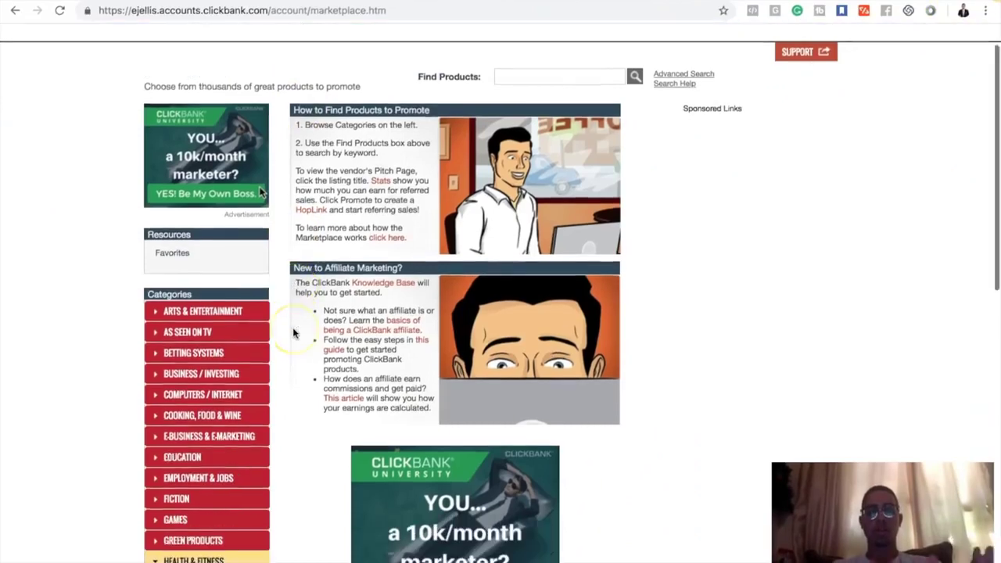
pyautogui.scroll(1, 295, 334)
pyautogui.scroll(2, 293, 333)
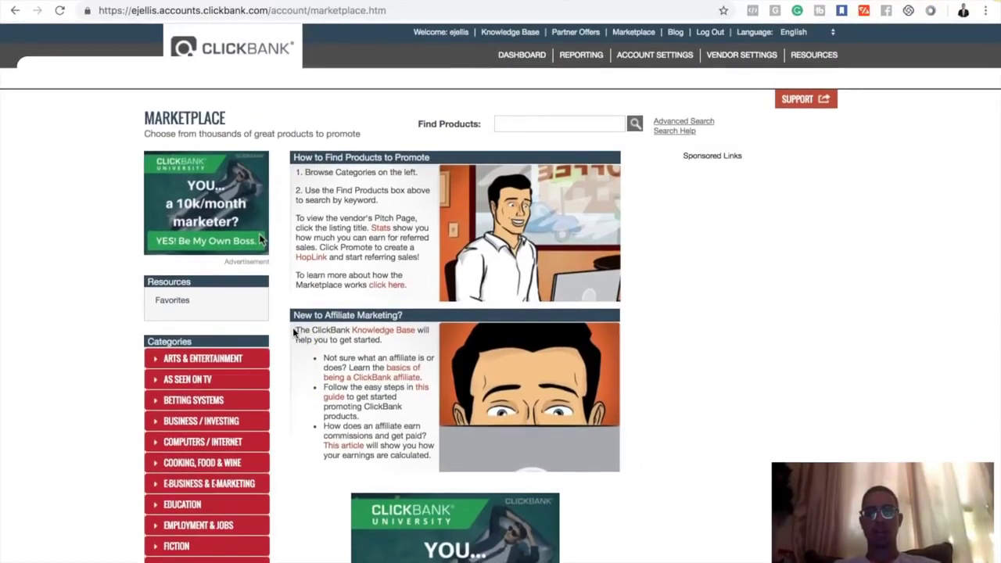
pyautogui.scroll(-2, 293, 332)
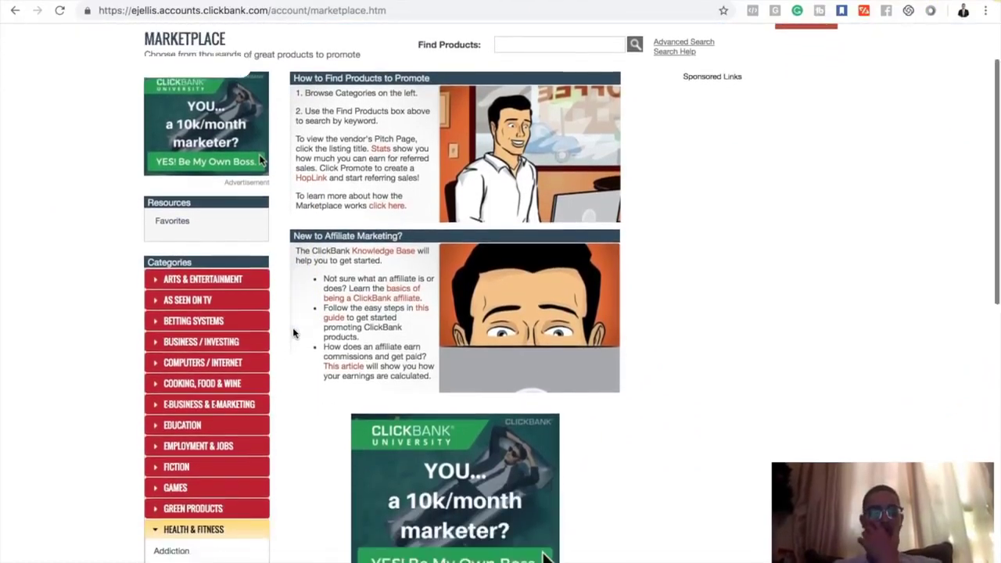
pyautogui.scroll(-3, 293, 333)
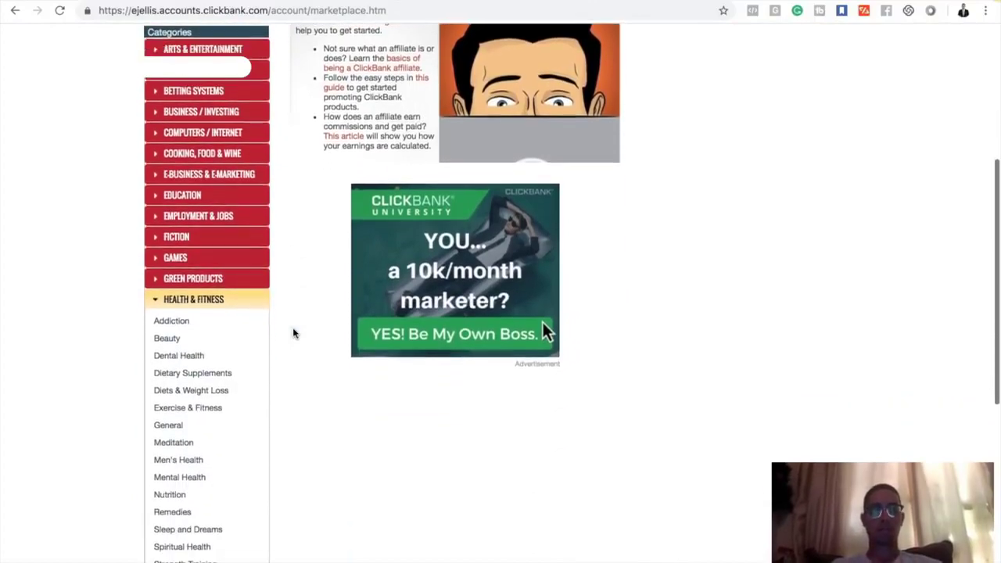
pyautogui.scroll(2, 293, 333)
pyautogui.scroll(2, 293, 333)
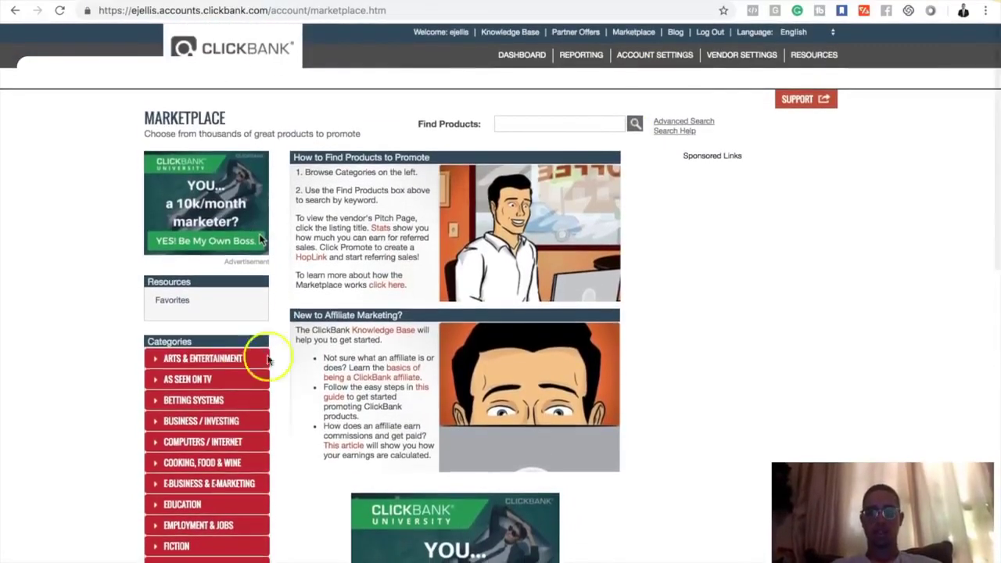
pyautogui.scroll(-4, 263, 352)
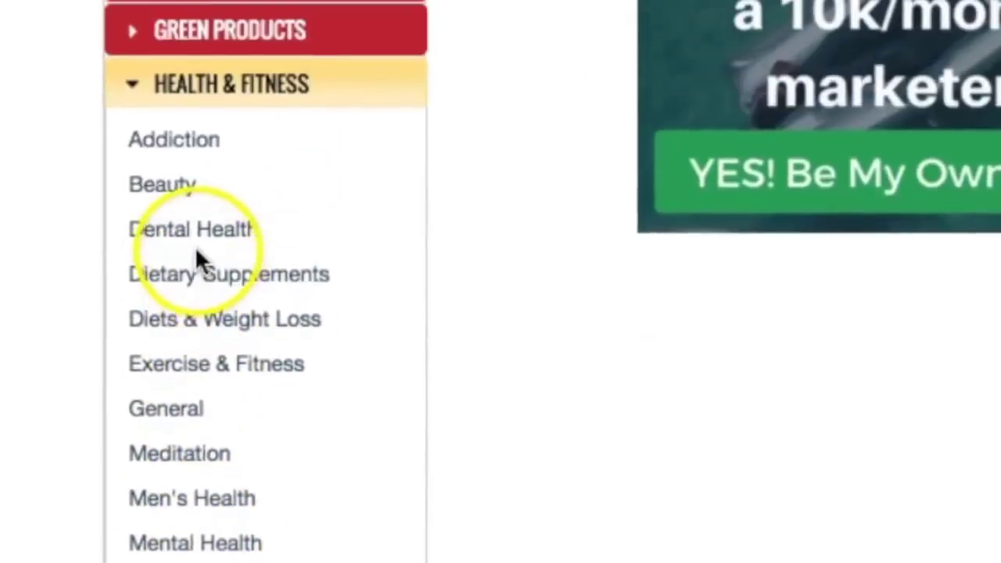
pyautogui.click(192, 335)
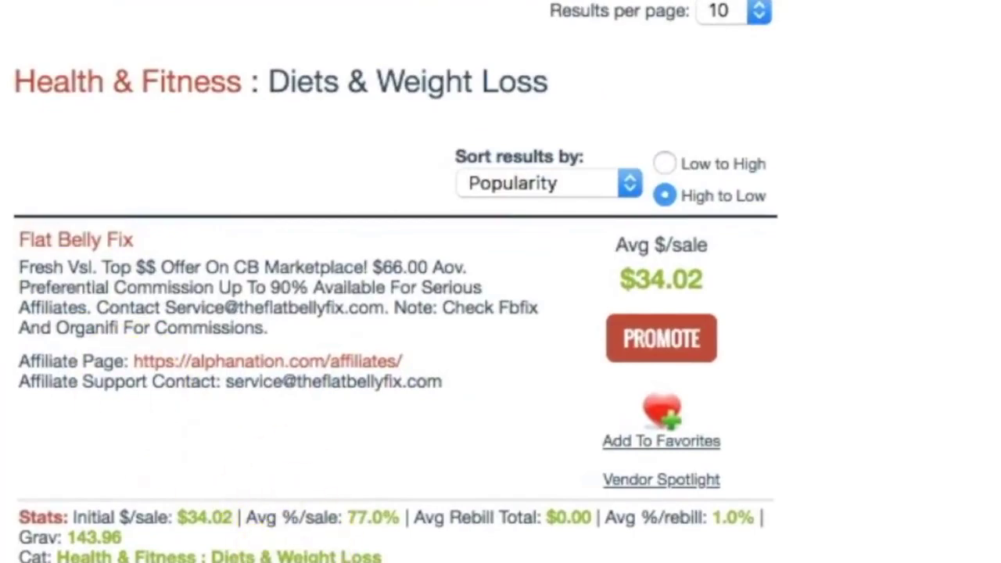
# Step: Examine the Diets & Weight Loss offers, comparing their descriptions, average earnings per sale and gravity
pyautogui.scroll(-8, 128, 383)
pyautogui.scroll(-8, 297, 529)
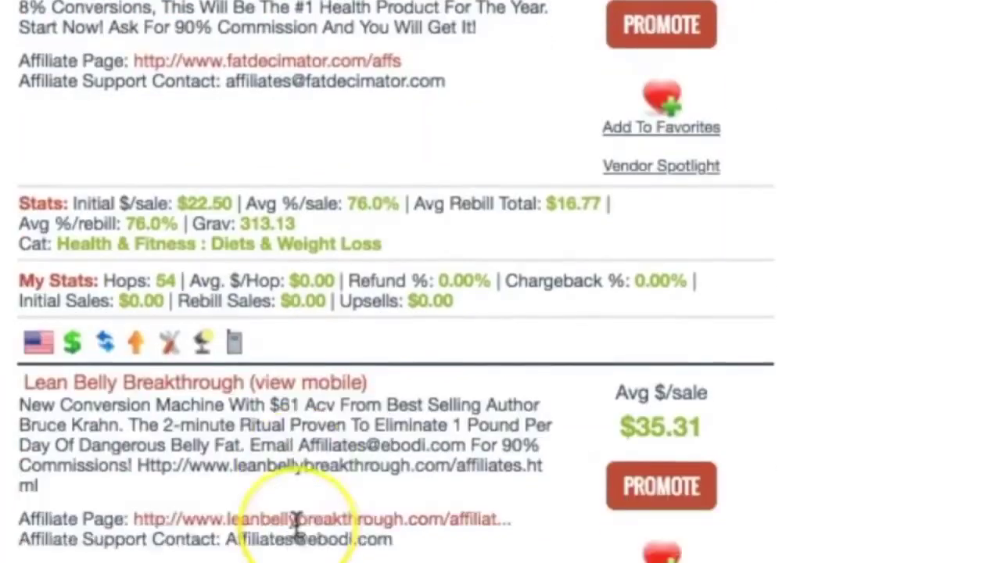
pyautogui.scroll(-4, 296, 522)
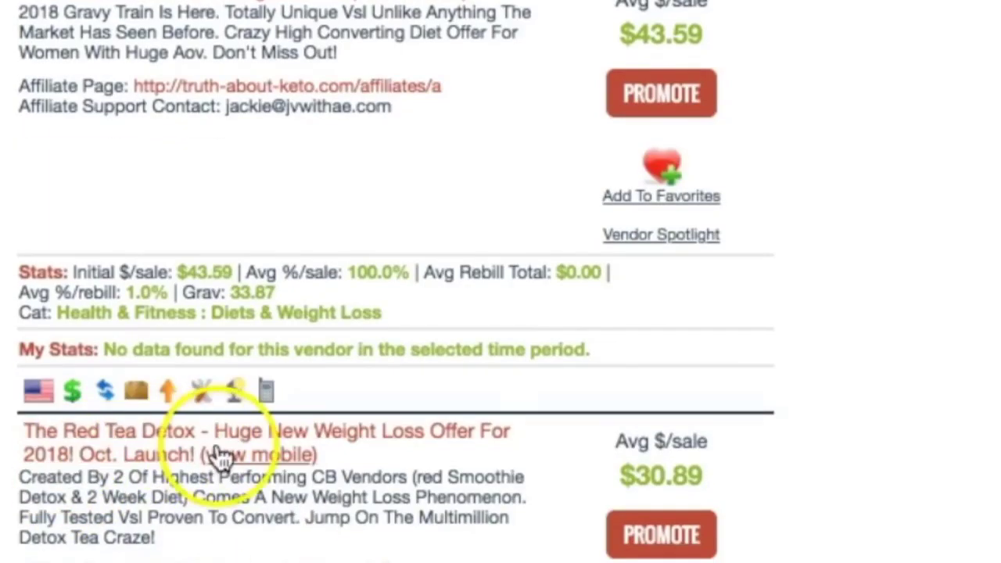
pyautogui.scroll(-10, 190, 536)
pyautogui.scroll(-5, 212, 547)
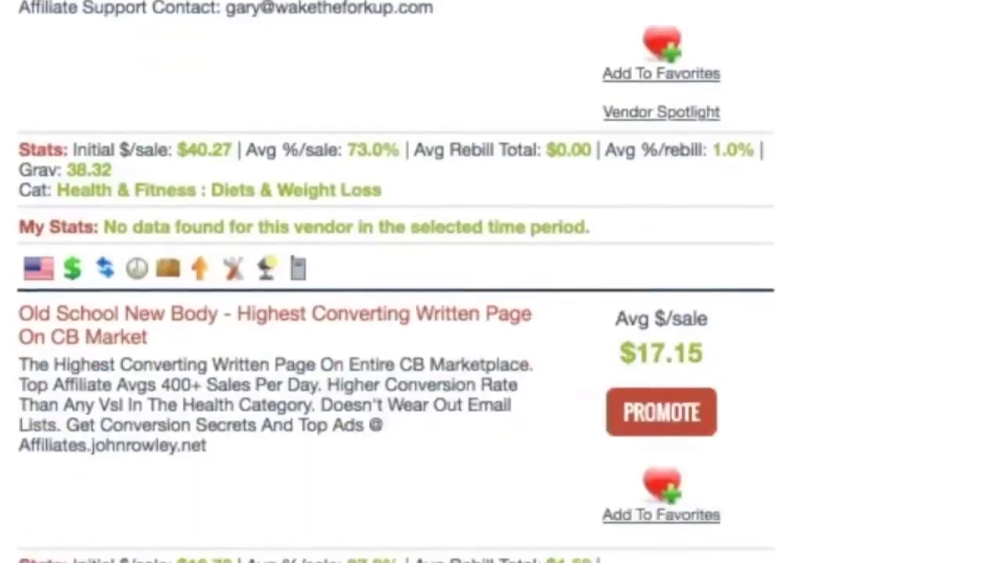
pyautogui.scroll(4, 381, 428)
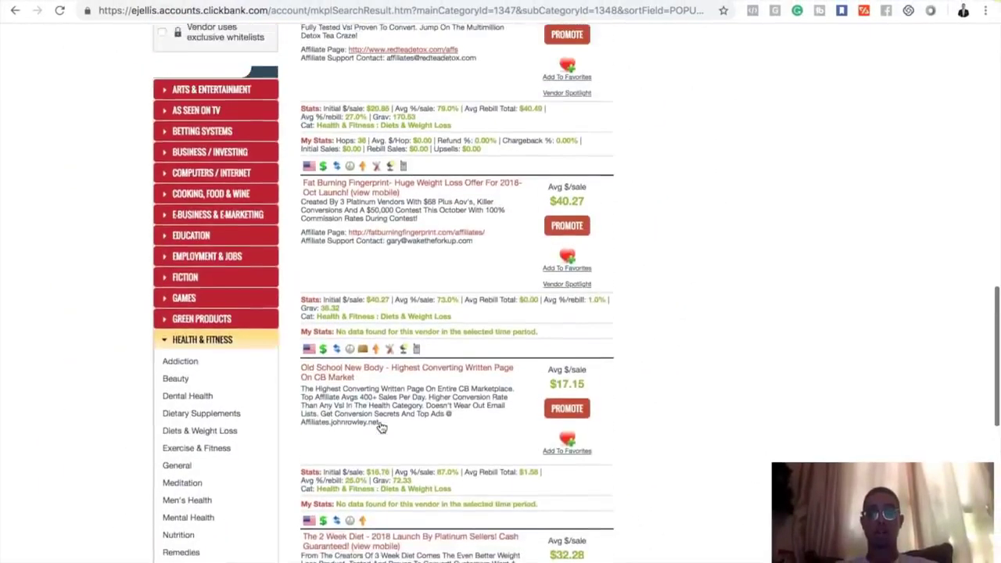
pyautogui.scroll(-15, 380, 428)
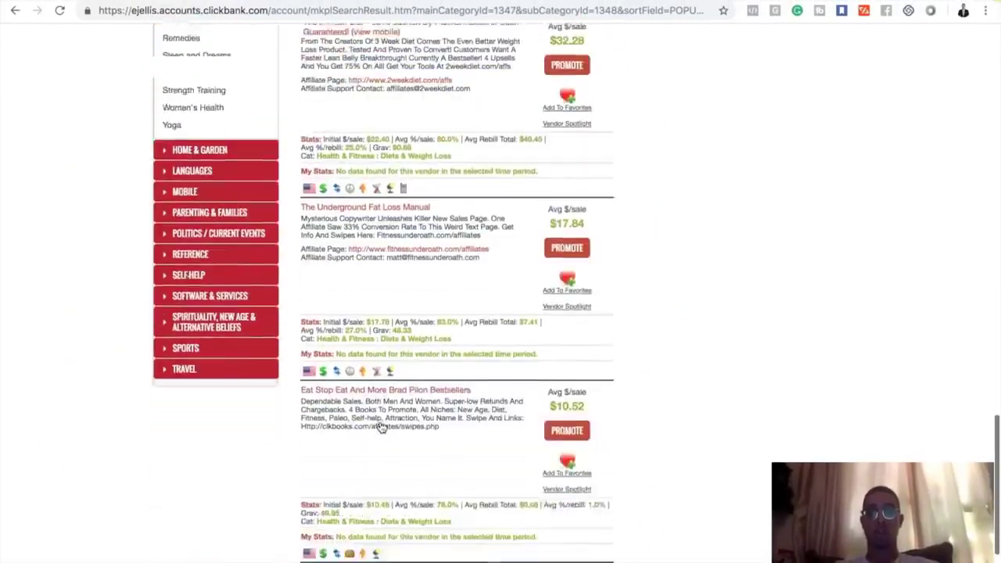
pyautogui.scroll(20, 381, 428)
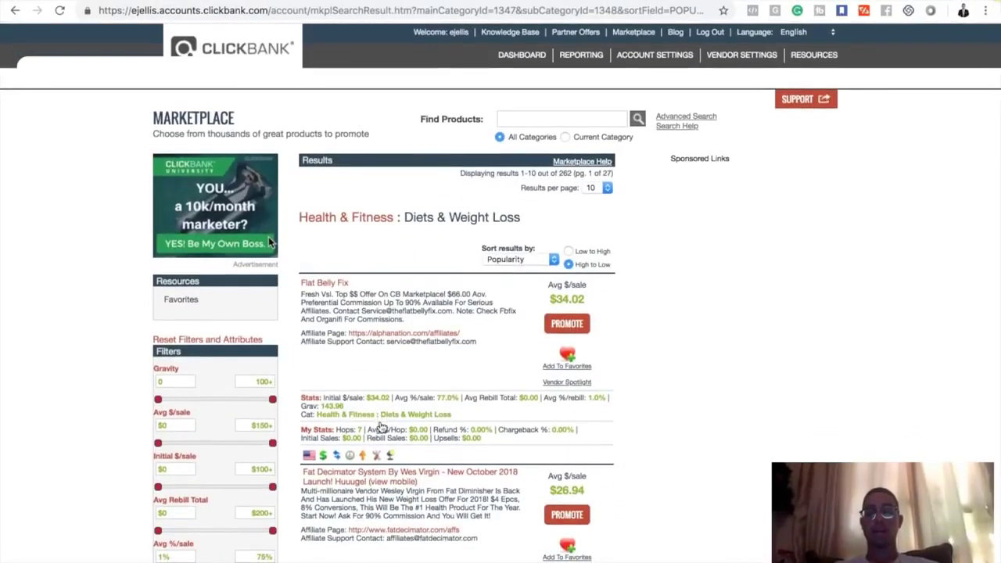
pyautogui.scroll(-15, 381, 427)
pyautogui.scroll(20, 381, 427)
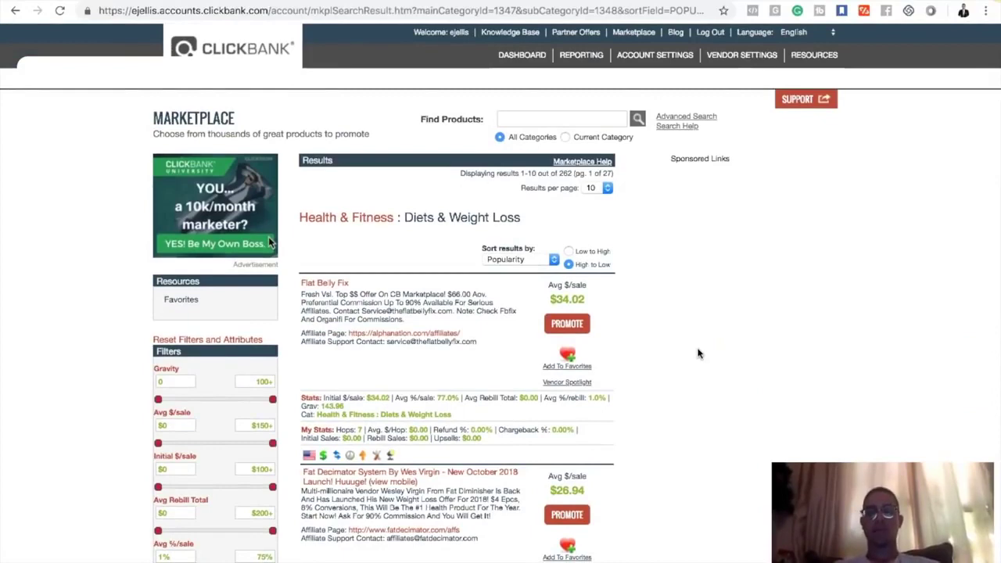
pyautogui.click(674, 280)
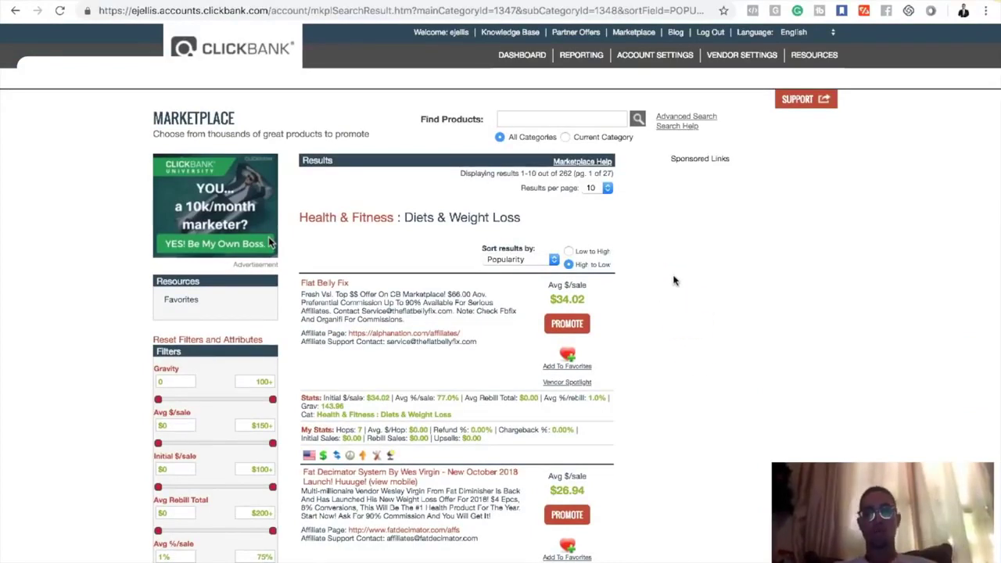
# Step: Create an affiliate HopLink for the Old School New Body offer without a tracking ID, and select the encrypted link
pyautogui.scroll(-10, 675, 280)
pyautogui.scroll(-3, 675, 280)
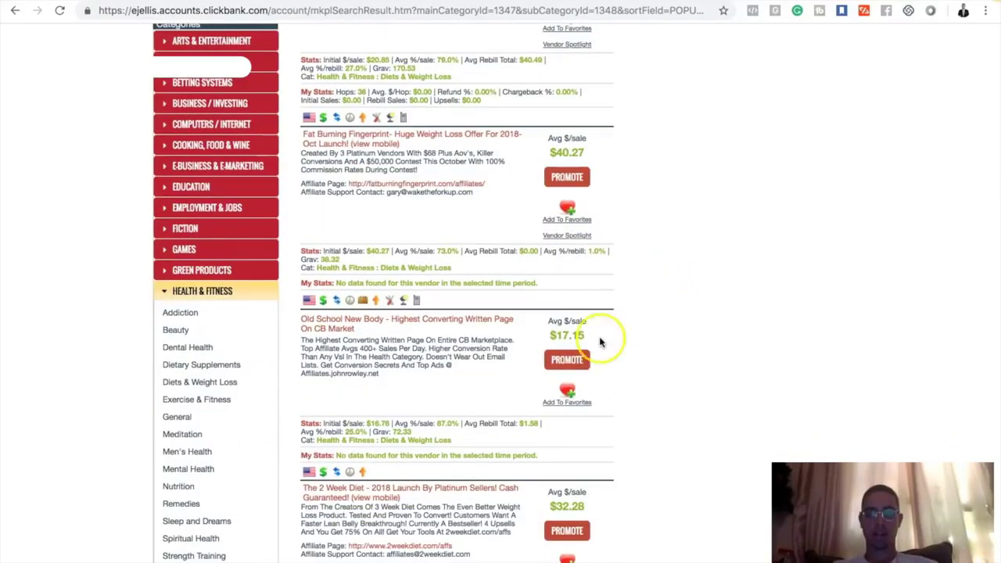
pyautogui.click(567, 359)
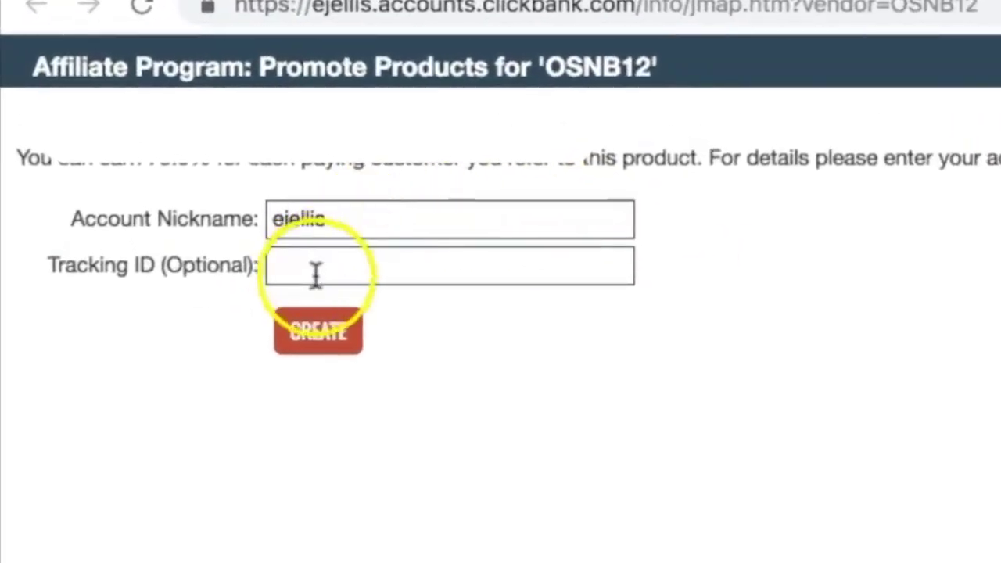
pyautogui.click(328, 337)
pyautogui.click(561, 202)
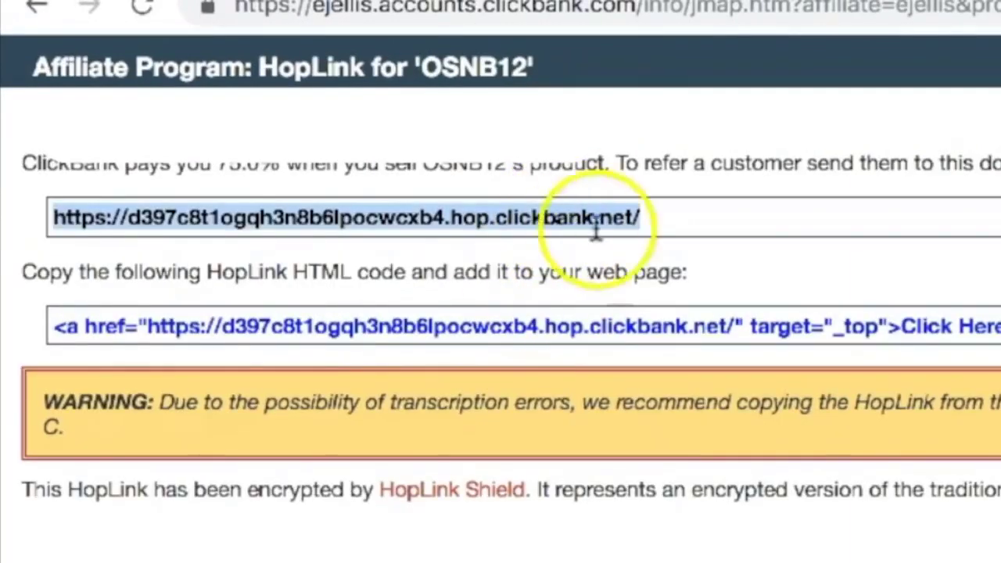
pyautogui.click(667, 223)
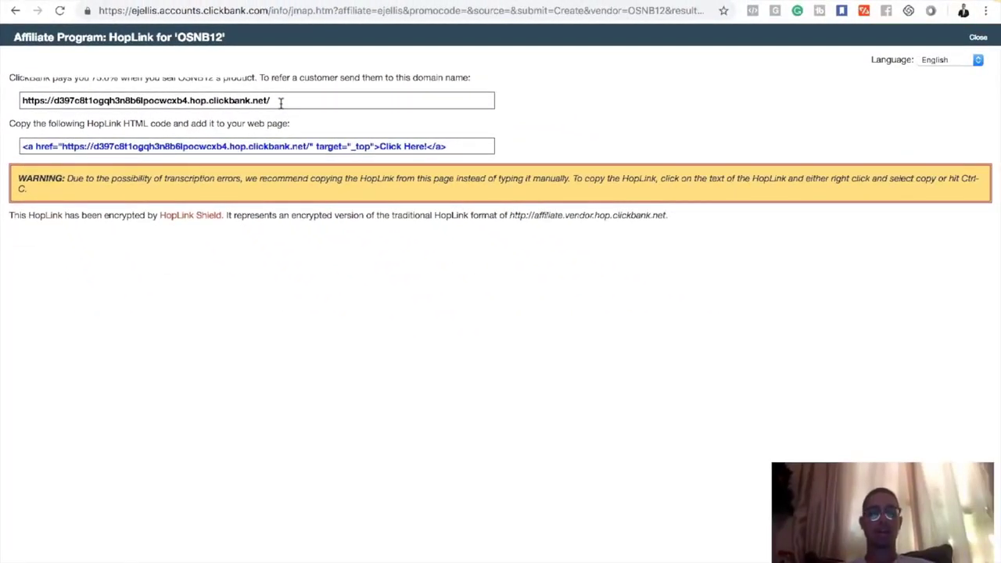
pyautogui.click(281, 102)
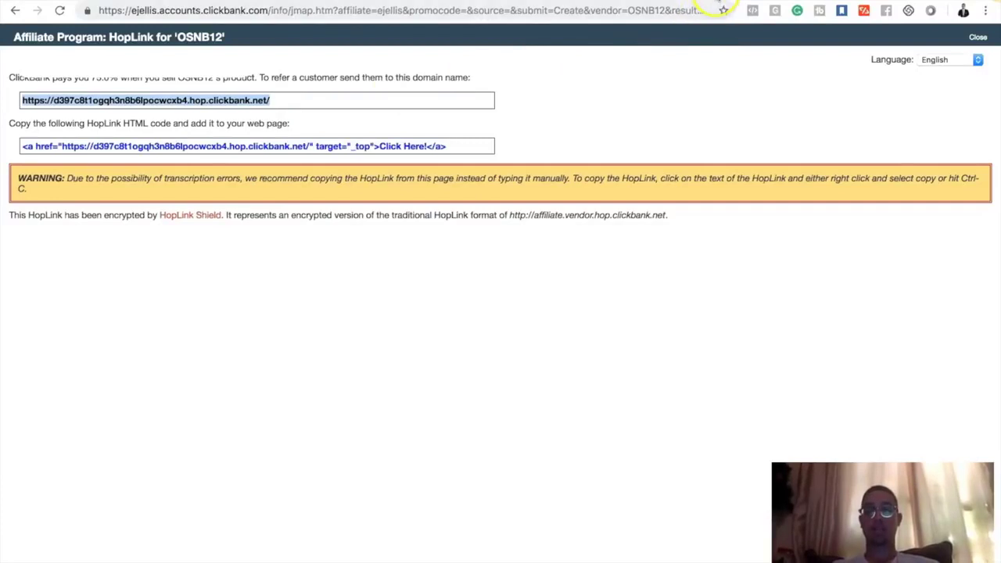
pyautogui.click(717, 1)
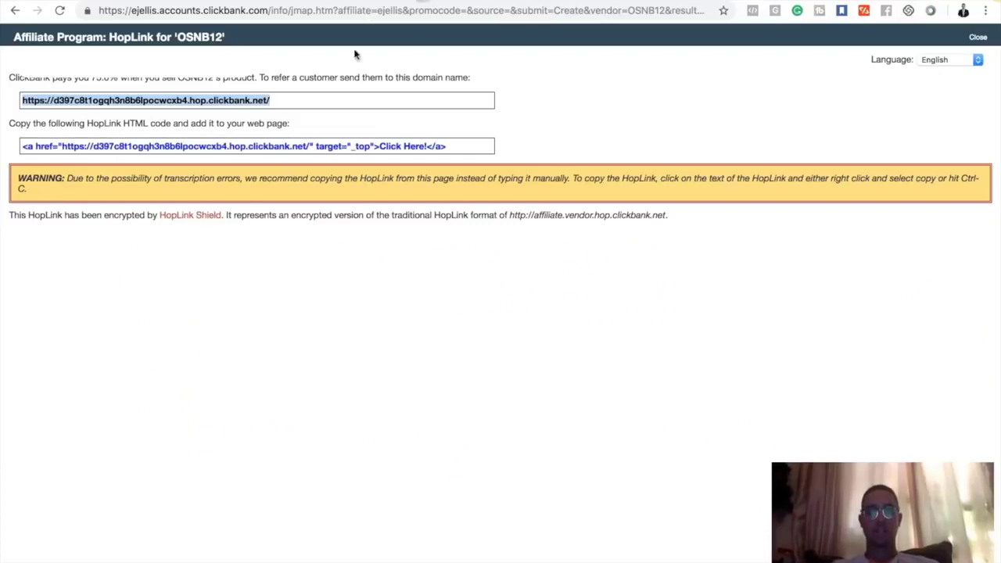
pyautogui.click(279, 100)
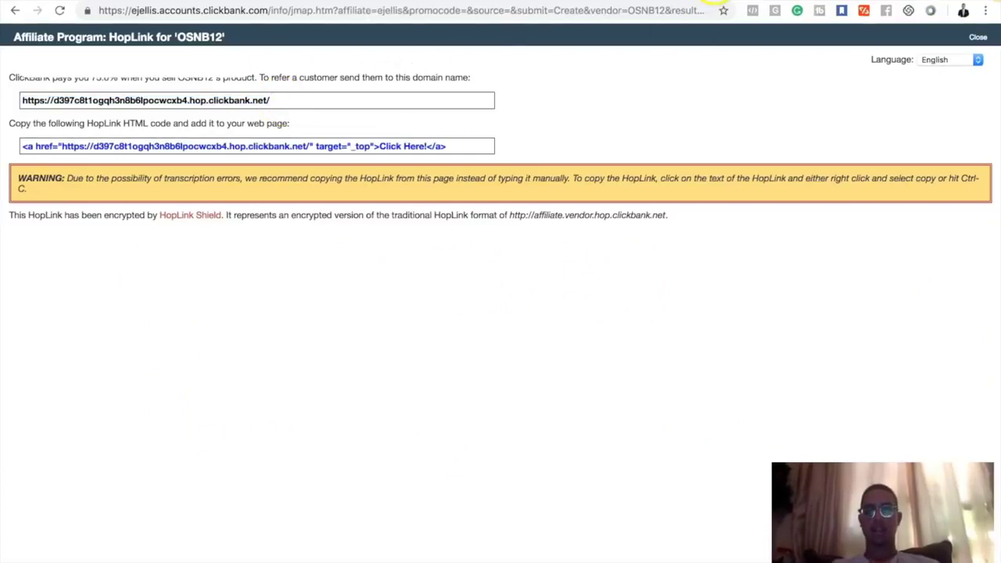
# Step: Switch to Google Images and examine example weight loss presell and lead capture pages
pyautogui.click(713, 0)
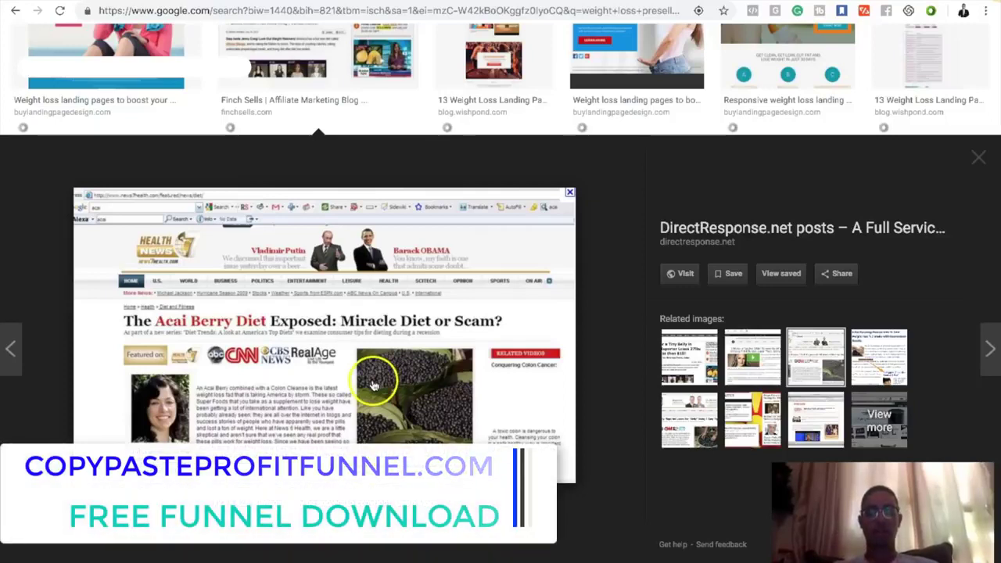
pyautogui.click(368, 366)
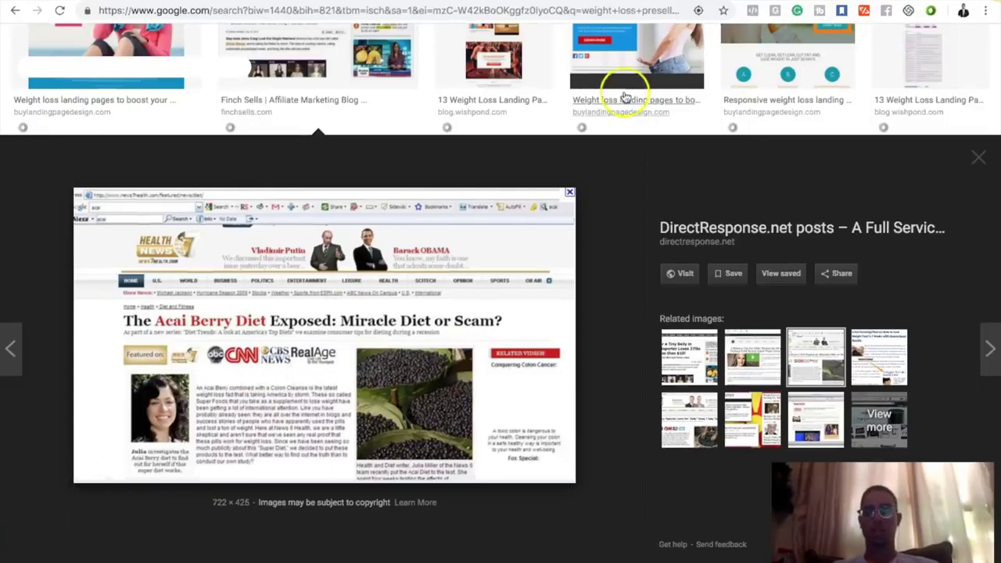
pyautogui.click(636, 54)
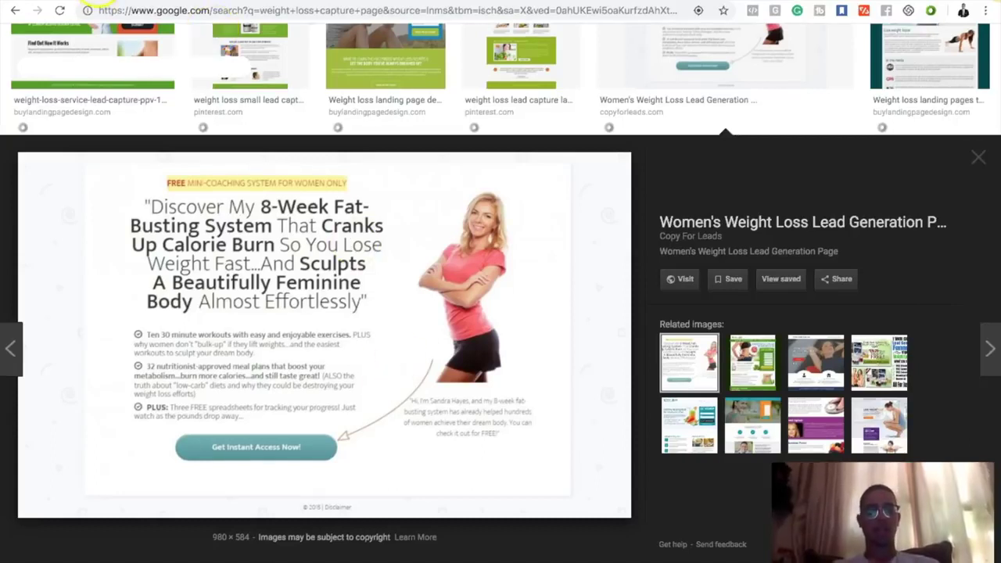
# Step: Return to the campaign list in Facebook Ads Manager and dismiss the low-battery notification
pyautogui.click(97, 0)
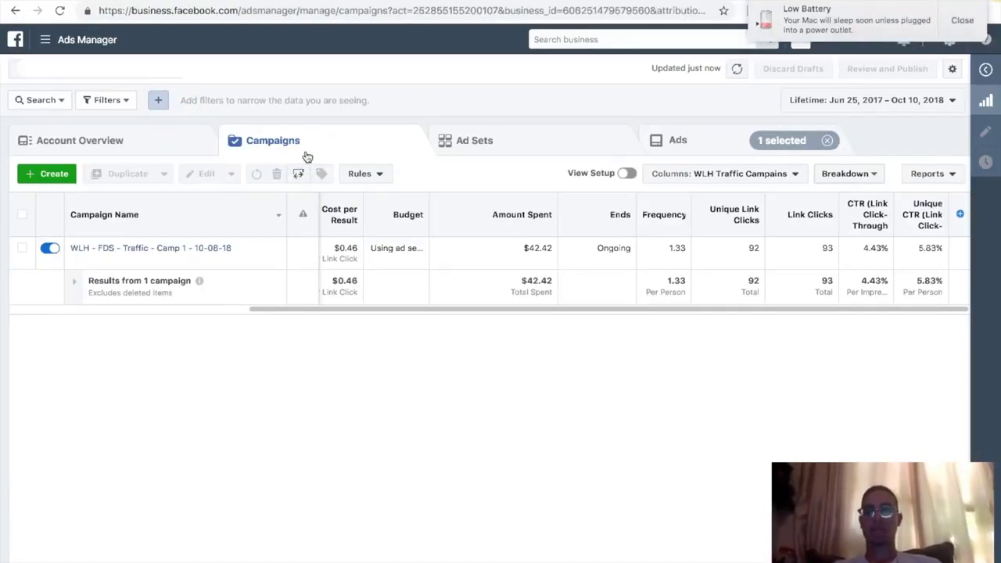
pyautogui.click(962, 21)
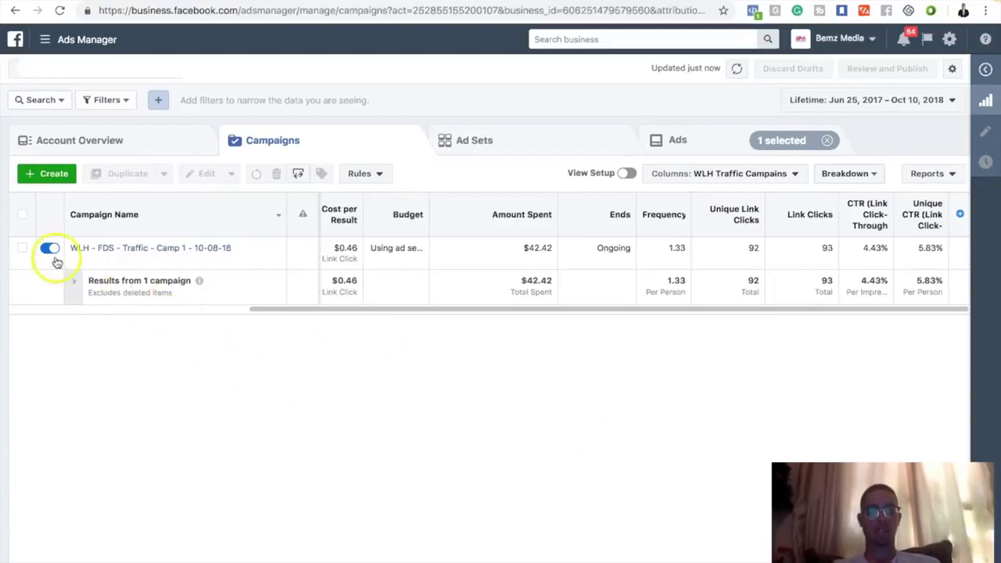
pyautogui.click(157, 104)
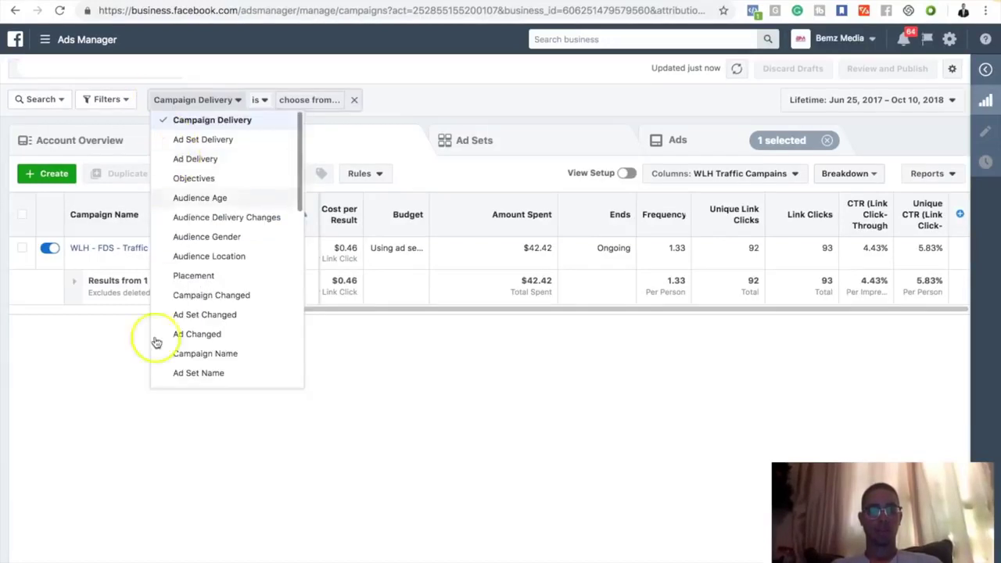
pyautogui.click(131, 472)
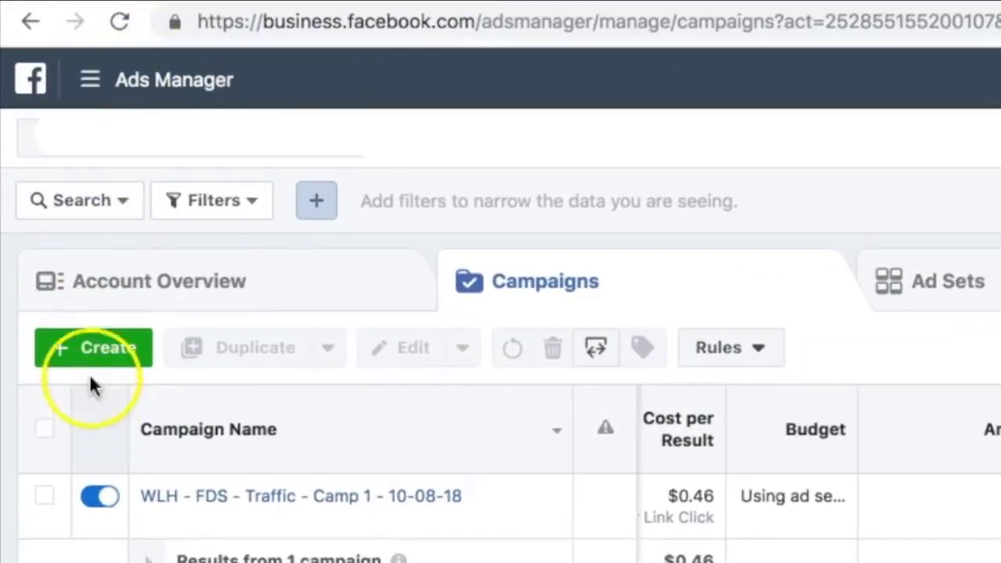
# Step: Open the new campaign form, check the campaign objectives around Traffic, and close the form without saving
pyautogui.click(93, 352)
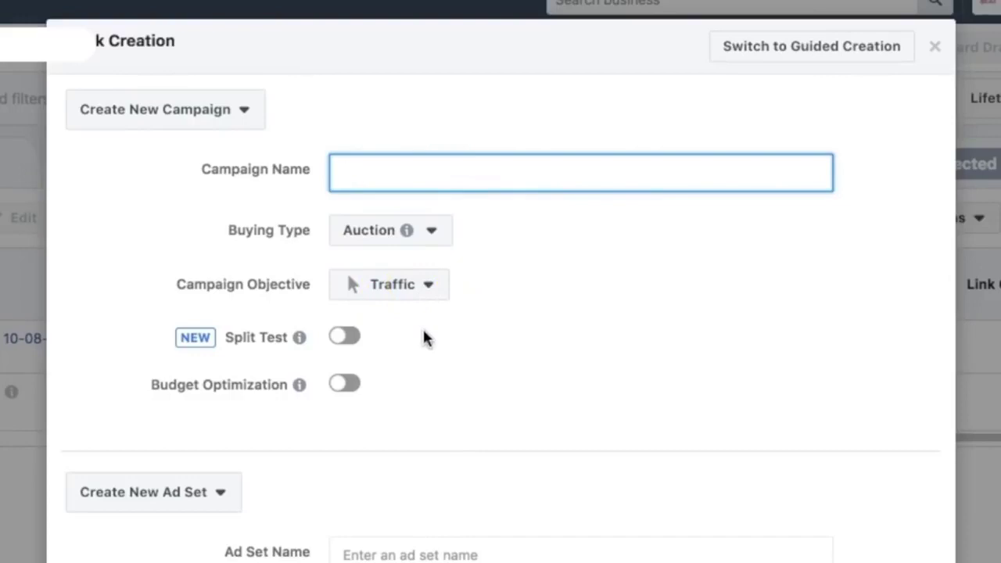
pyautogui.click(426, 288)
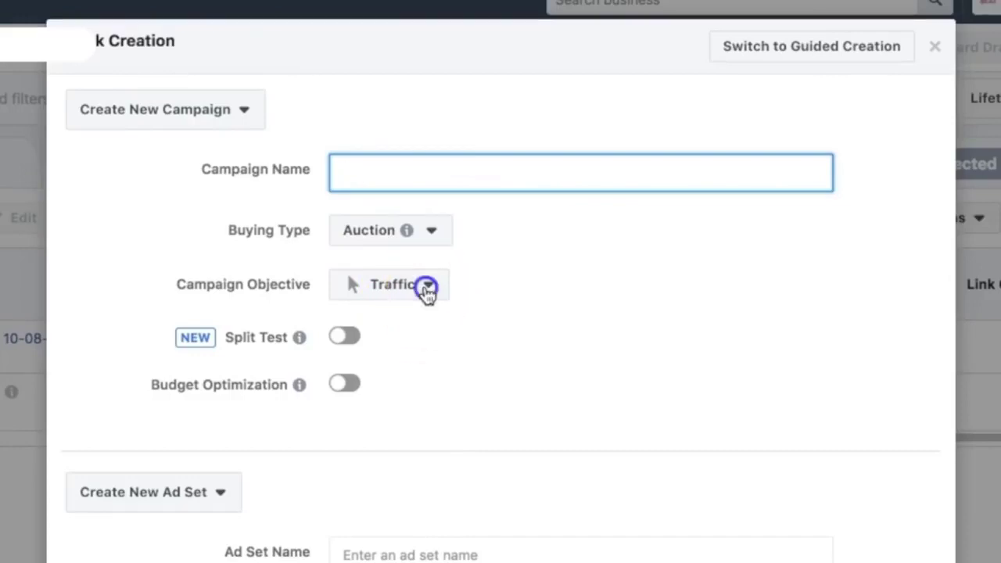
pyautogui.click(590, 308)
pyautogui.click(426, 287)
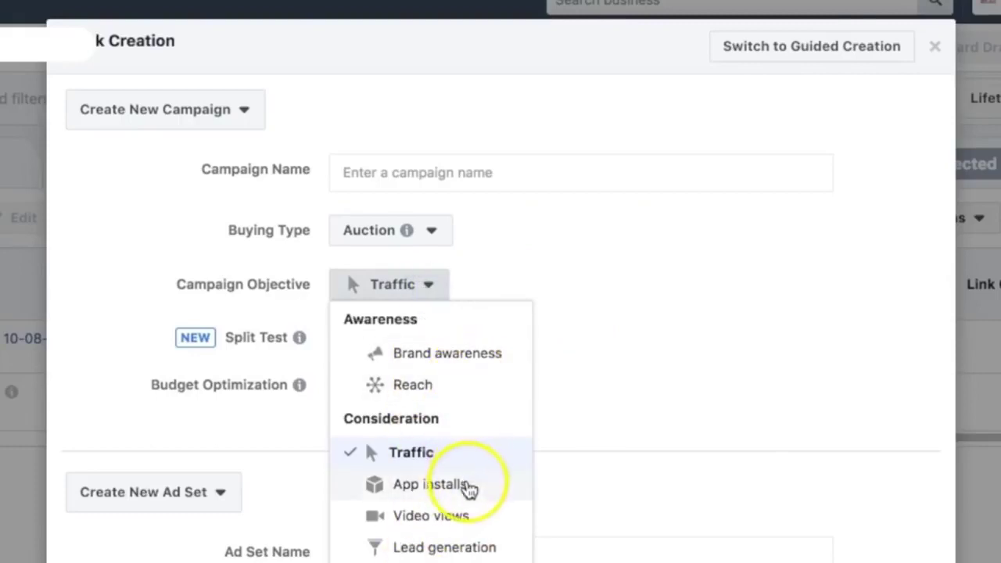
pyautogui.click(599, 353)
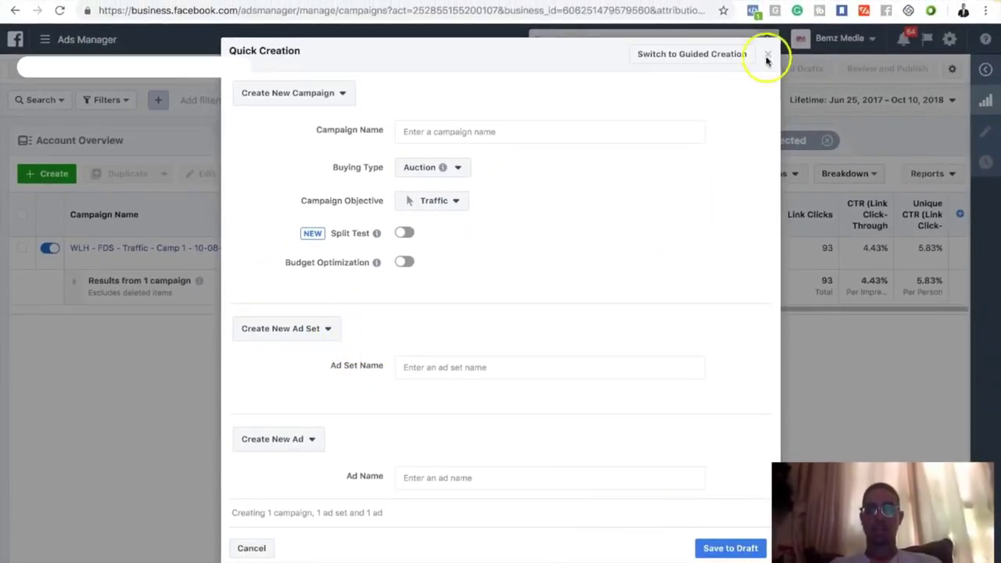
pyautogui.click(766, 56)
# Step: Show the ad sets of the WLH - FDS - Traffic - Camp 1 - 10-08-18 campaign
pyautogui.moveTo(95, 250)
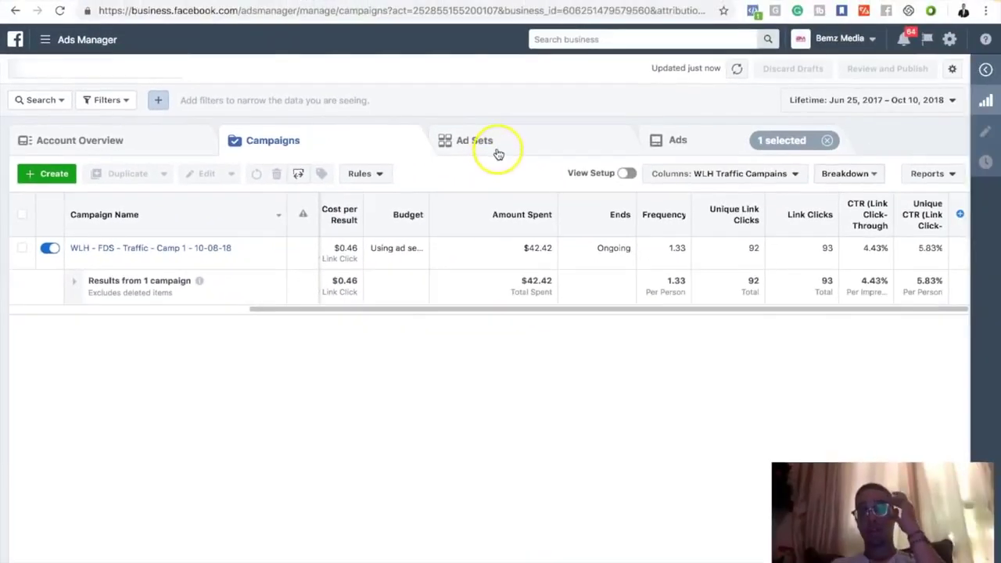
pyautogui.click(474, 140)
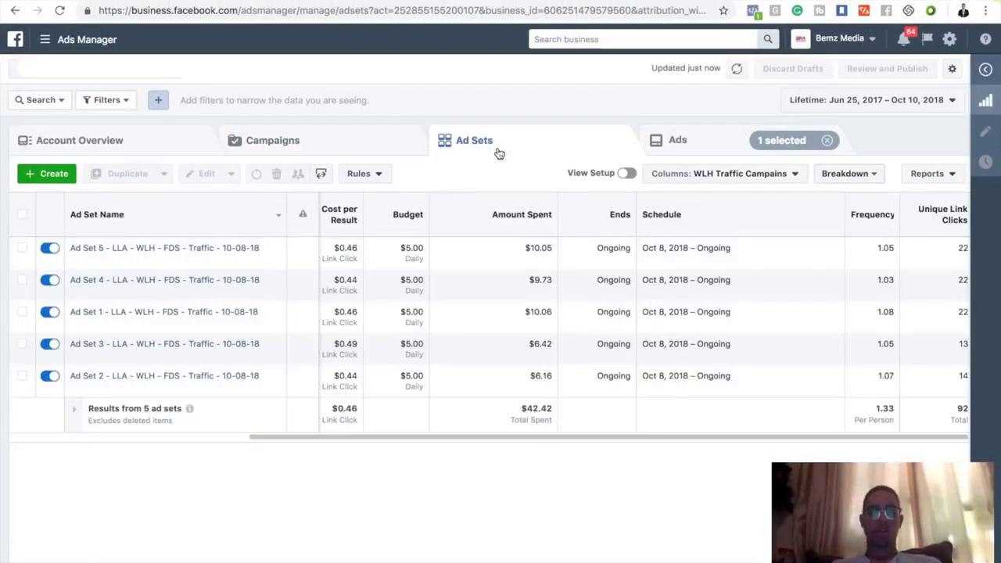
pyautogui.moveTo(183, 330)
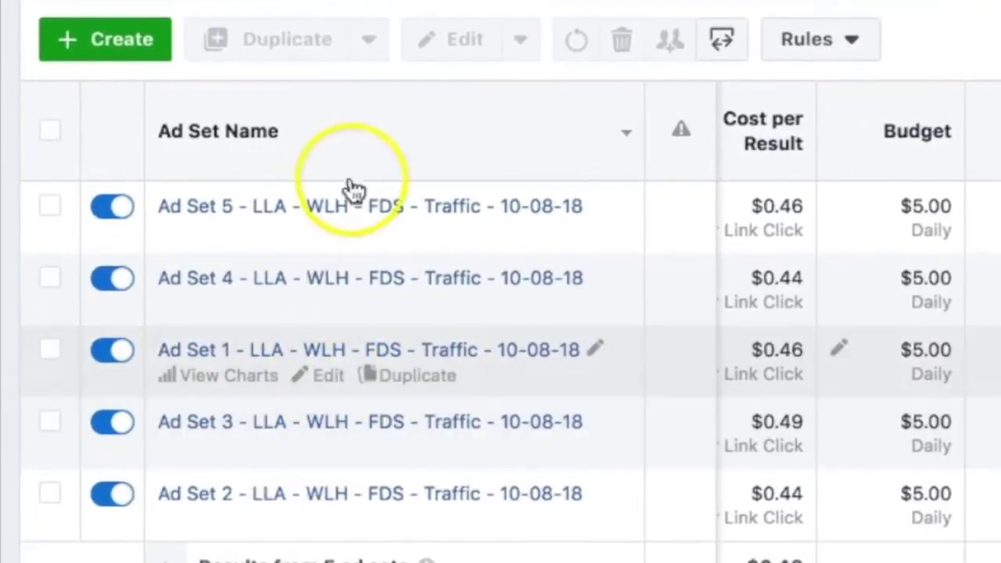
pyautogui.click(130, 47)
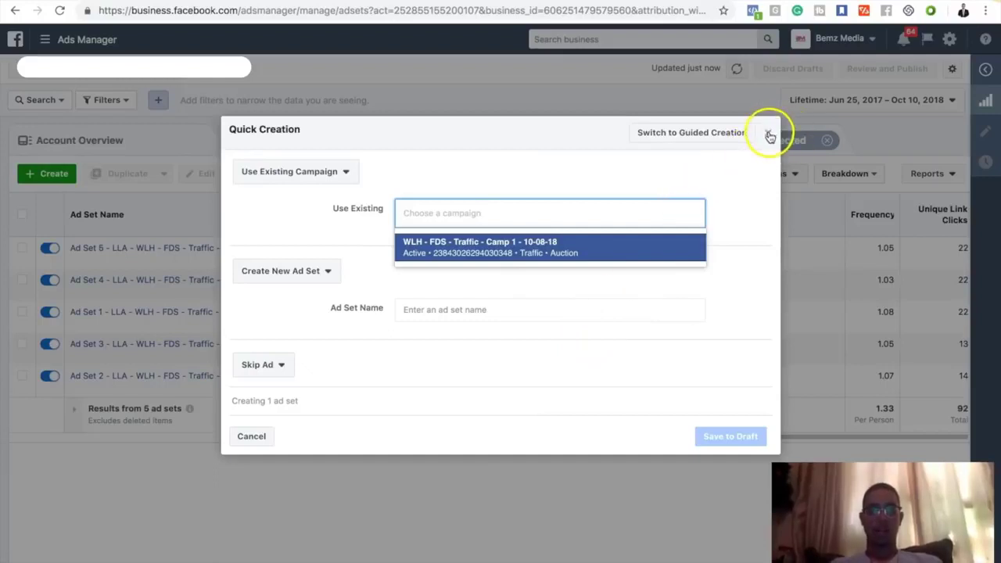
pyautogui.click(294, 274)
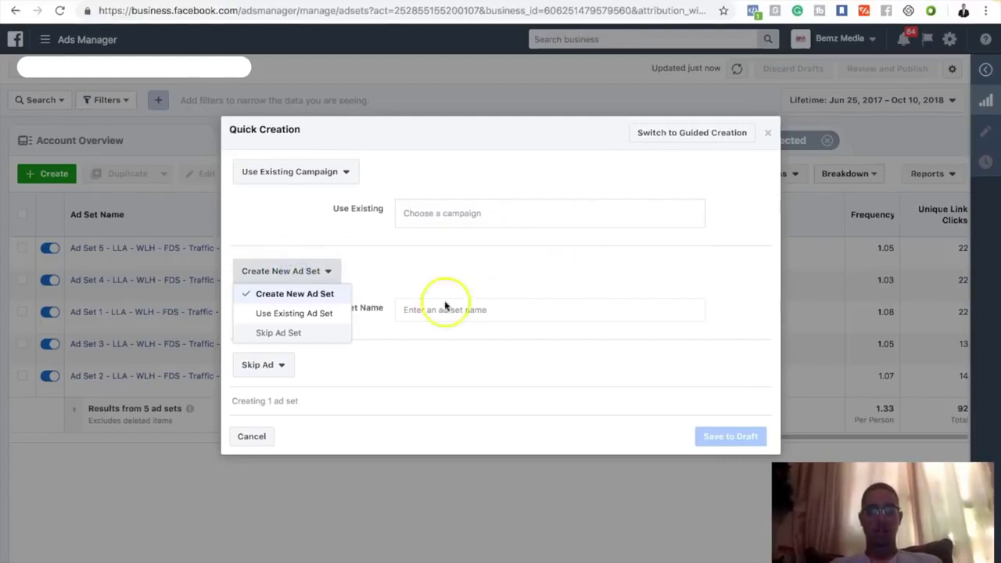
pyautogui.click(762, 134)
pyautogui.click(766, 137)
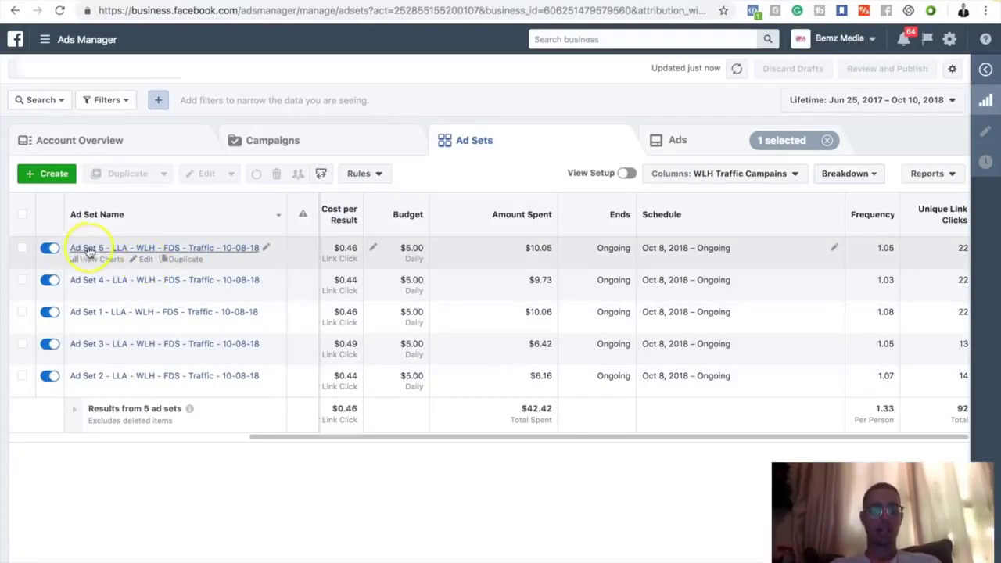
pyautogui.click(148, 264)
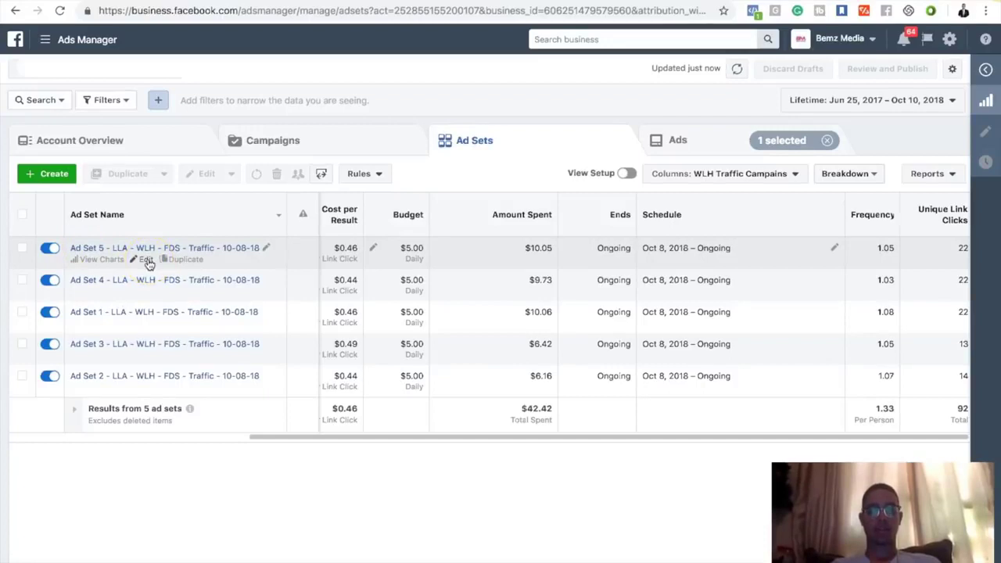
pyautogui.click(241, 473)
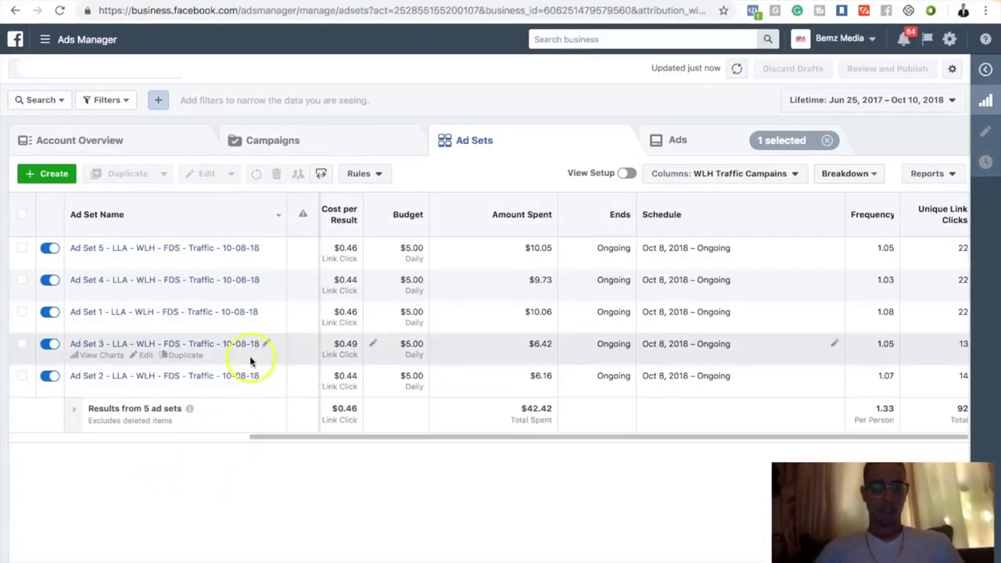
# Step: Create a draft ad set without an ad in the existing campaign WLH - FDS - Traffic - Camp 1 - 10-08-18
pyautogui.click(51, 173)
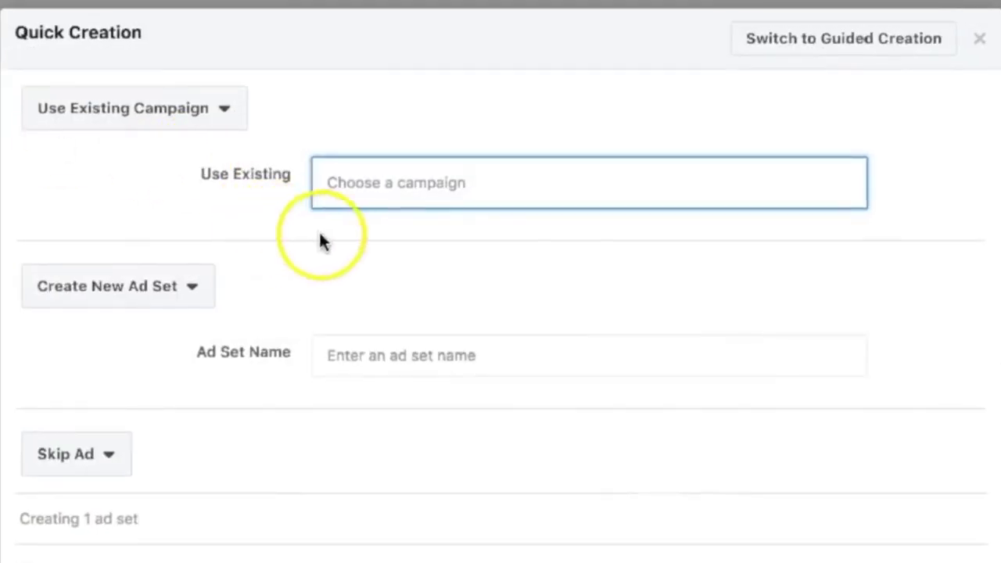
pyautogui.click(197, 129)
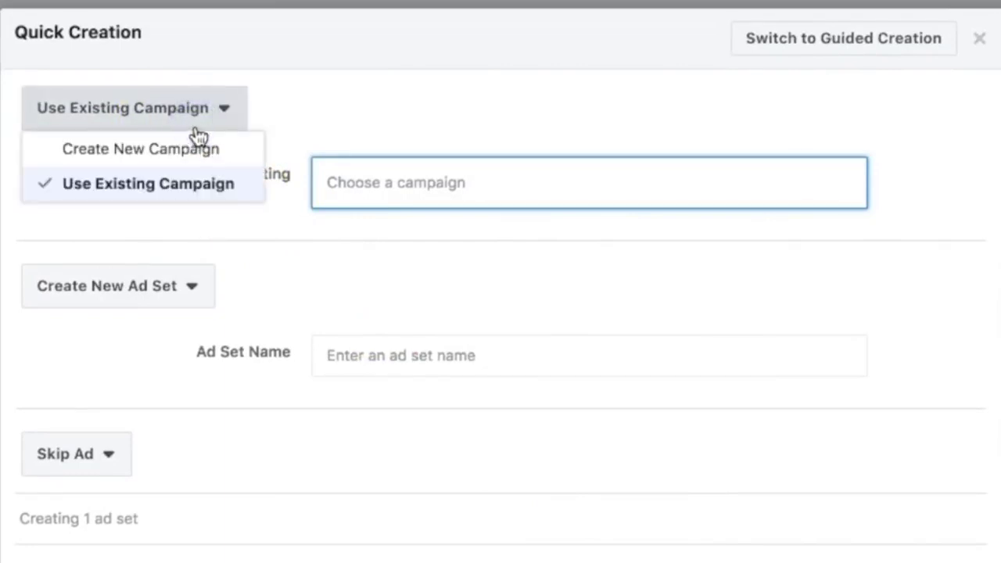
pyautogui.click(208, 184)
pyautogui.click(382, 192)
pyautogui.click(422, 250)
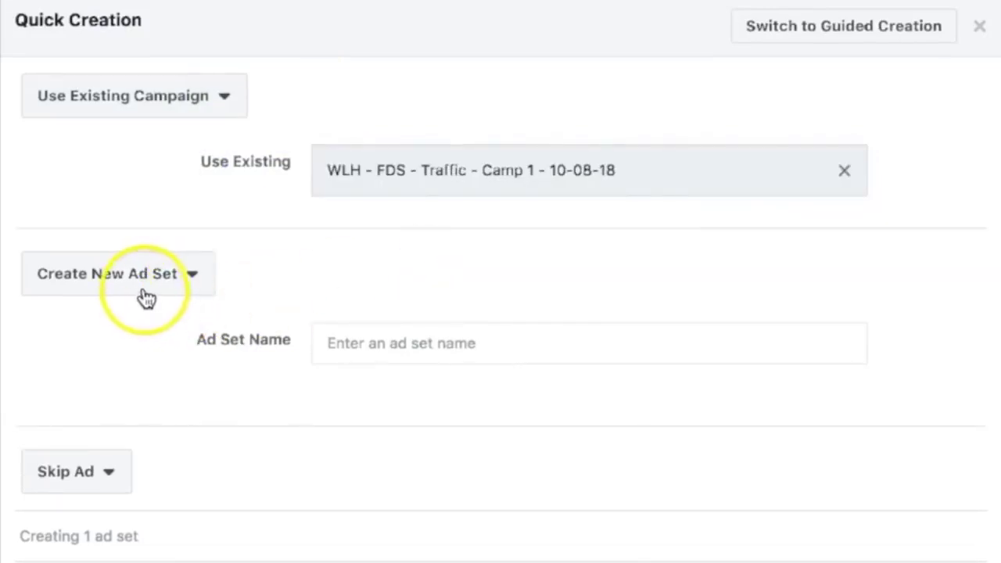
pyautogui.click(921, 530)
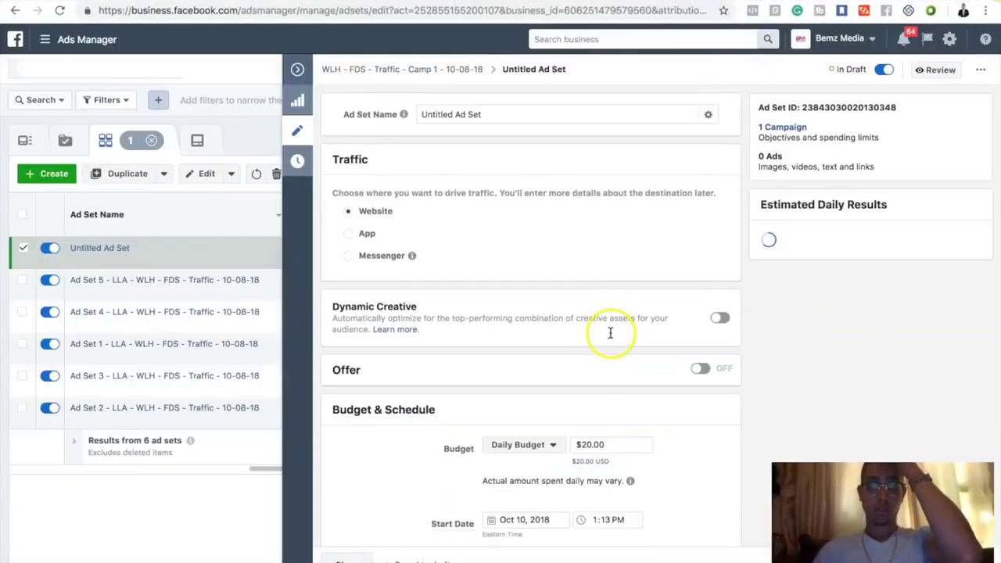
# Step: Examine the draft ad set's traffic, budget, placement and delivery settings, close its editor and return to the ad set list in Chrome
pyautogui.scroll(-10, 611, 338)
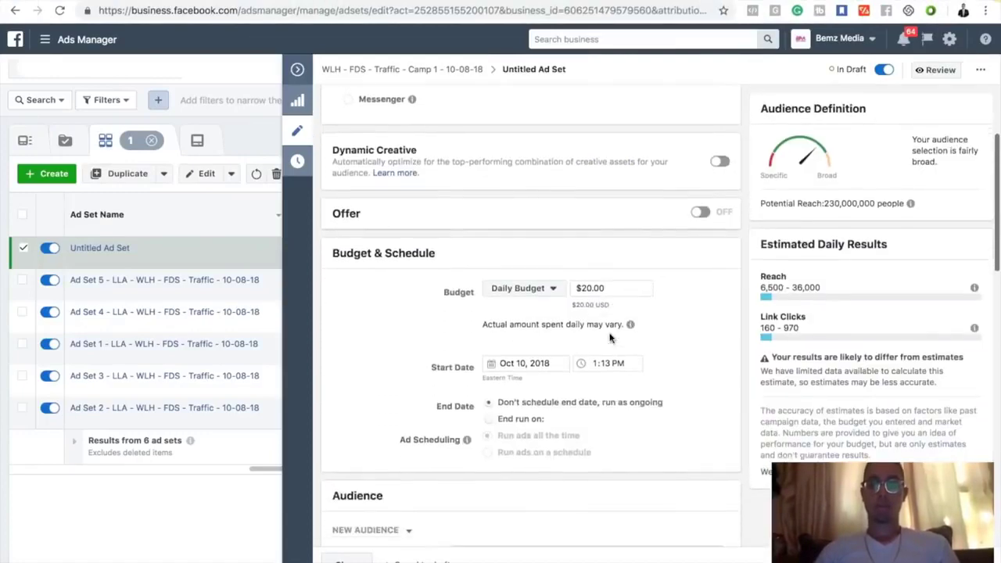
pyautogui.scroll(-5, 610, 338)
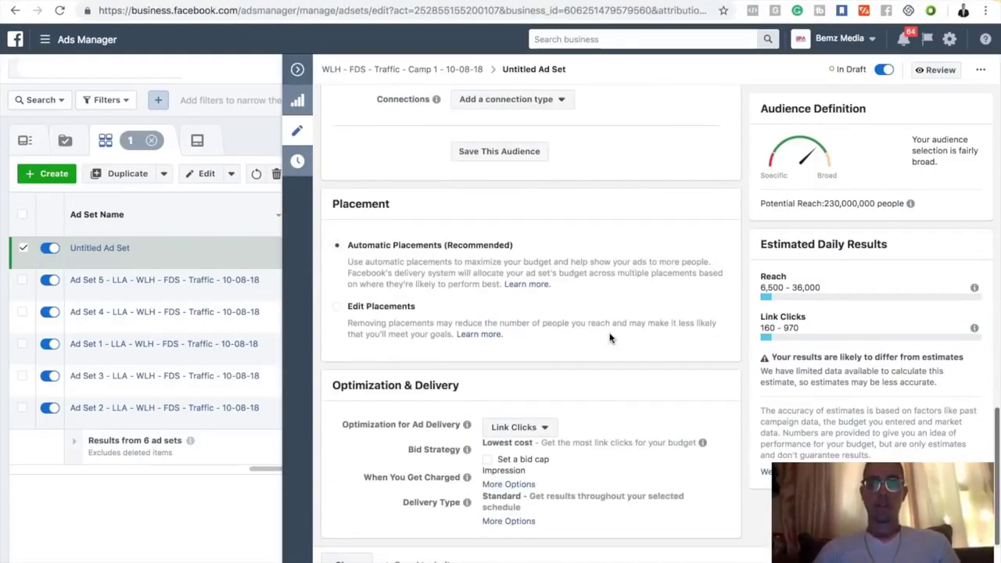
pyautogui.scroll(15, 611, 337)
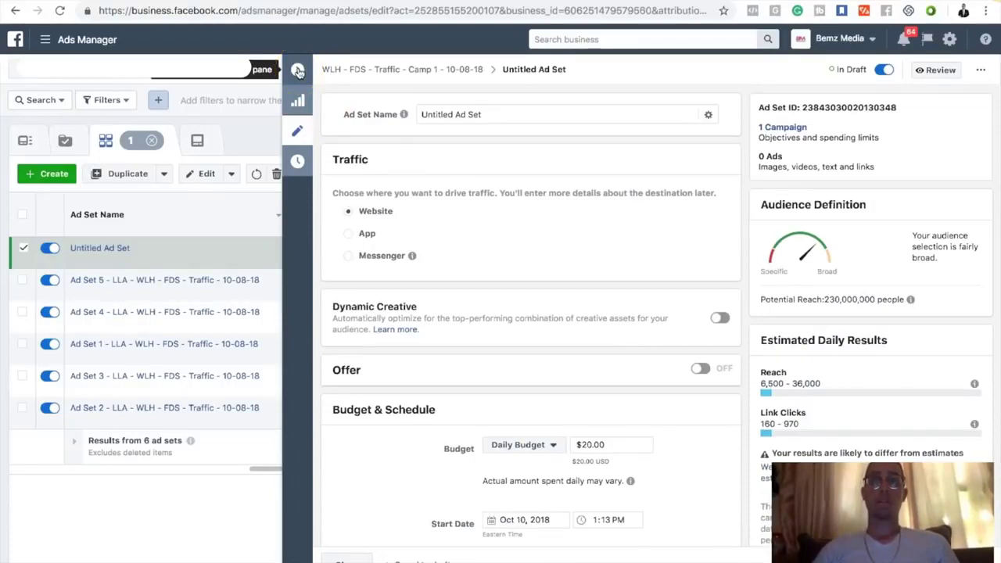
pyautogui.click(297, 71)
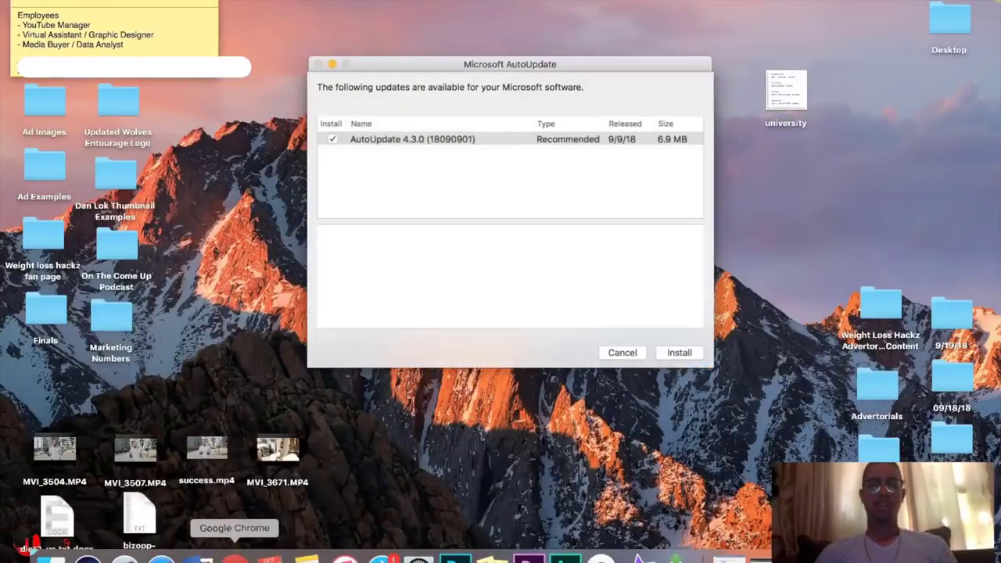
pyautogui.click(233, 558)
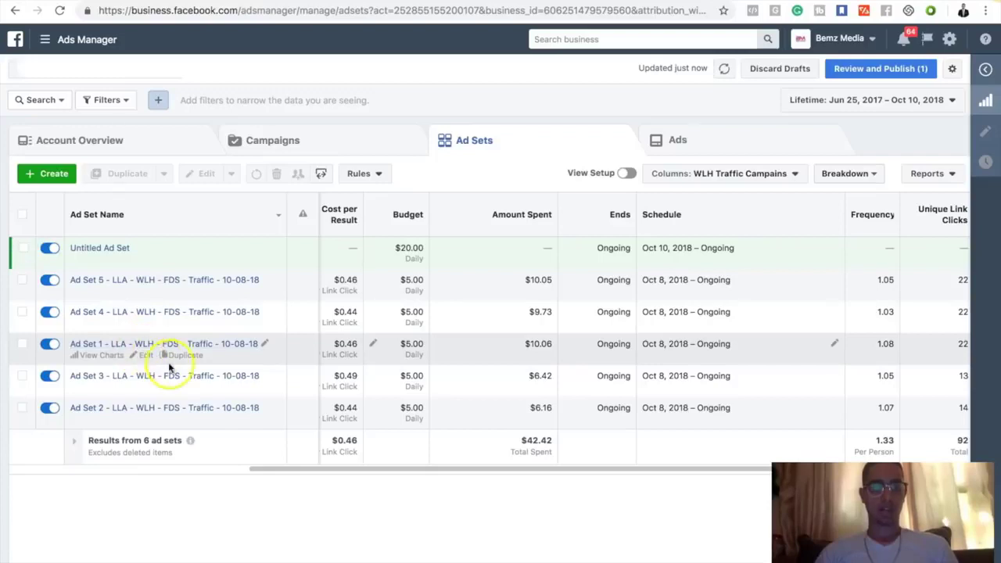
# Step: Open Ad Set 1 - LLA - WLH - FDS - Traffic - 10-08-18 for editing and examine its daily budget and schedule
pyautogui.click(144, 357)
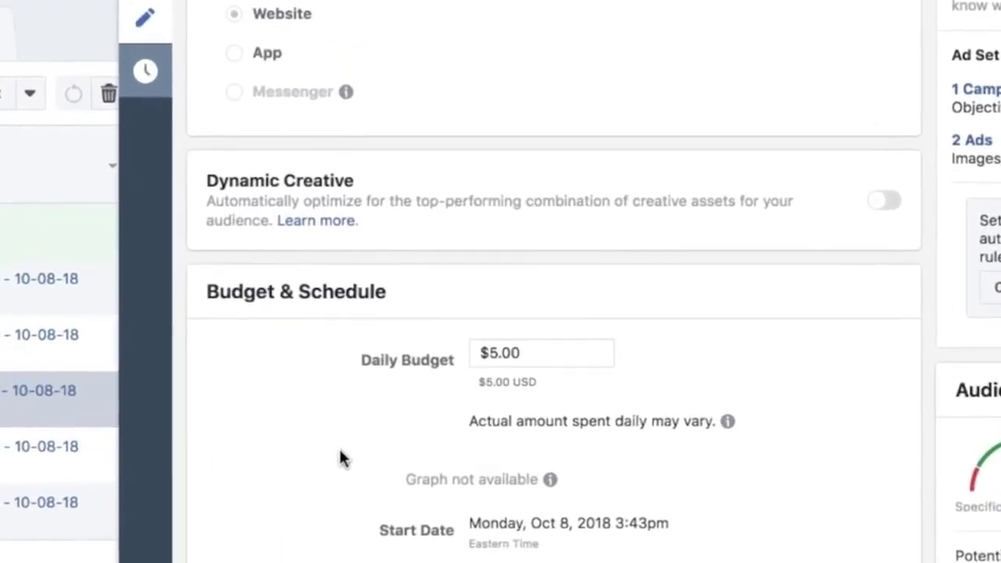
pyautogui.click(518, 402)
pyautogui.moveTo(532, 354); pyautogui.dragTo(450, 346)
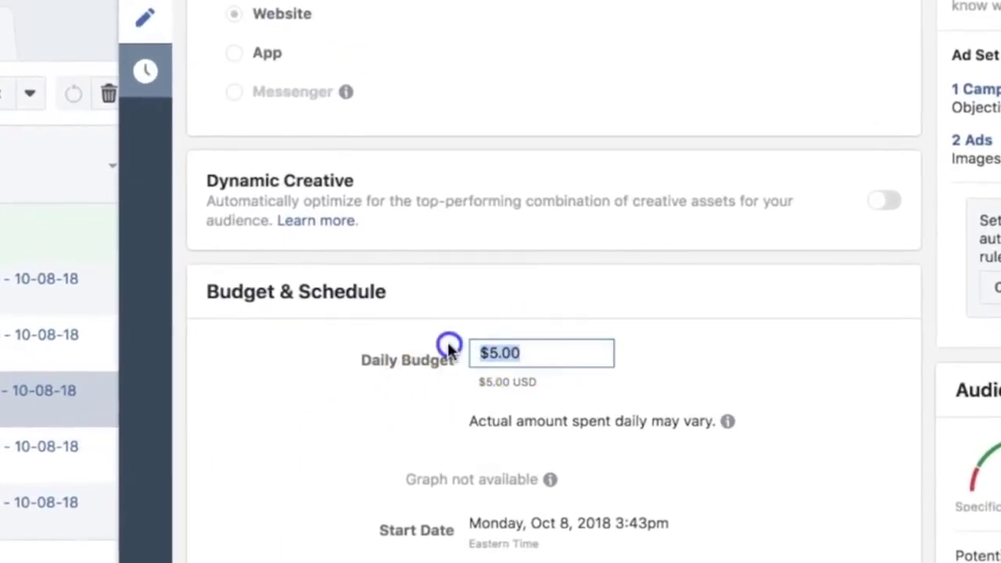
pyautogui.click(348, 338)
pyautogui.scroll(-3, 357, 414)
pyautogui.scroll(-3, 357, 417)
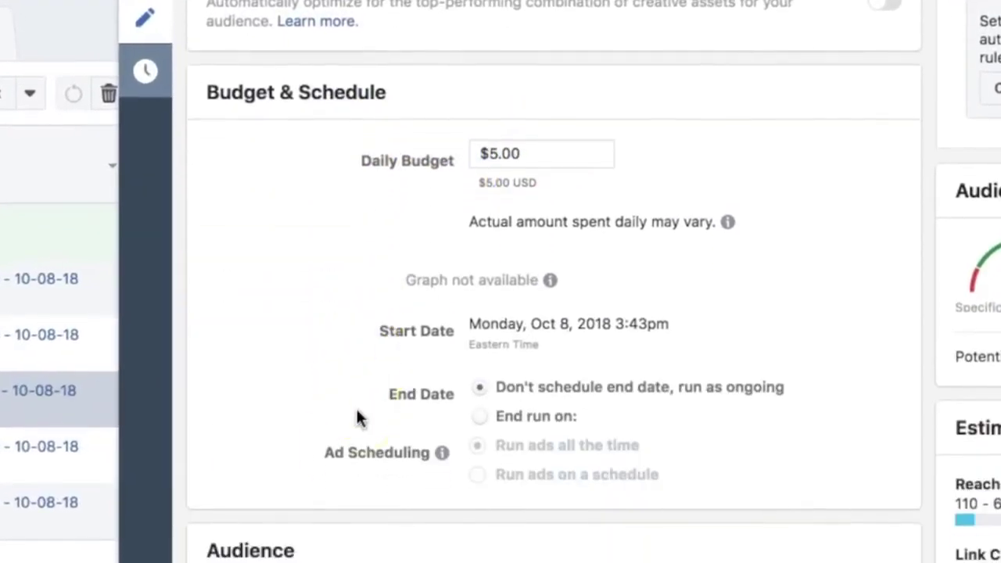
# Step: Examine the ad set's custom lookalike audience, location, age and gender targeting
pyautogui.scroll(-1, 358, 417)
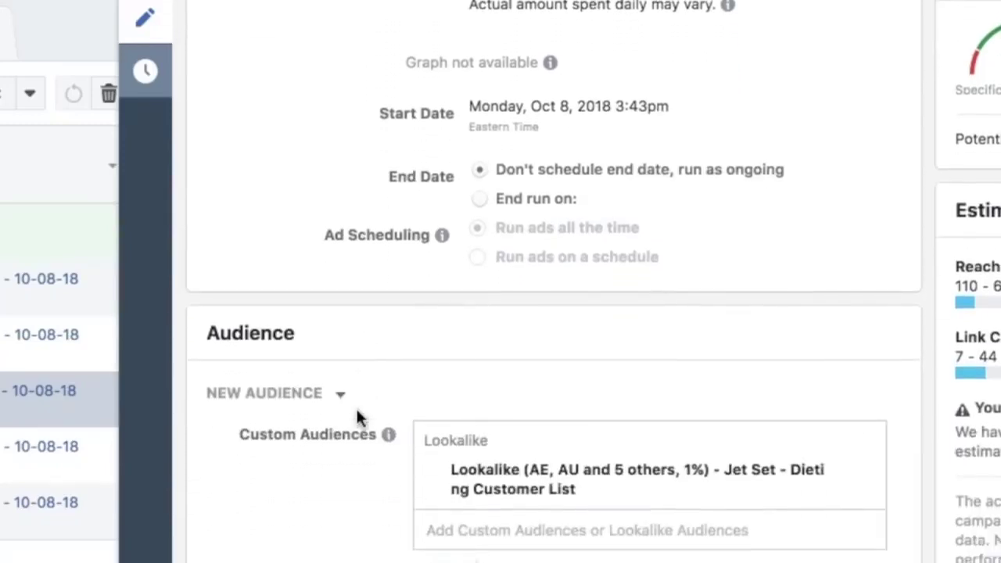
pyautogui.scroll(-2, 334, 438)
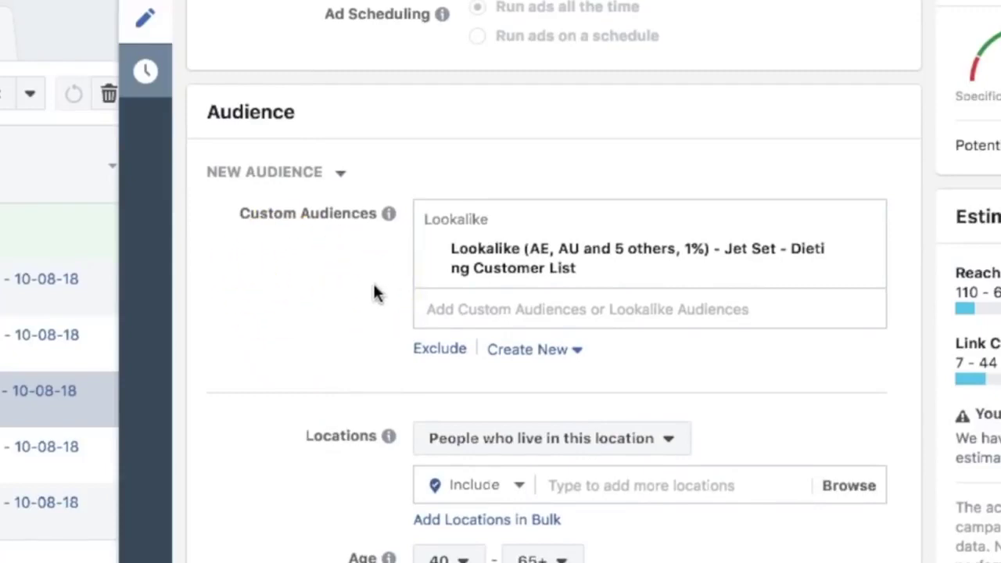
pyautogui.scroll(-1, 374, 291)
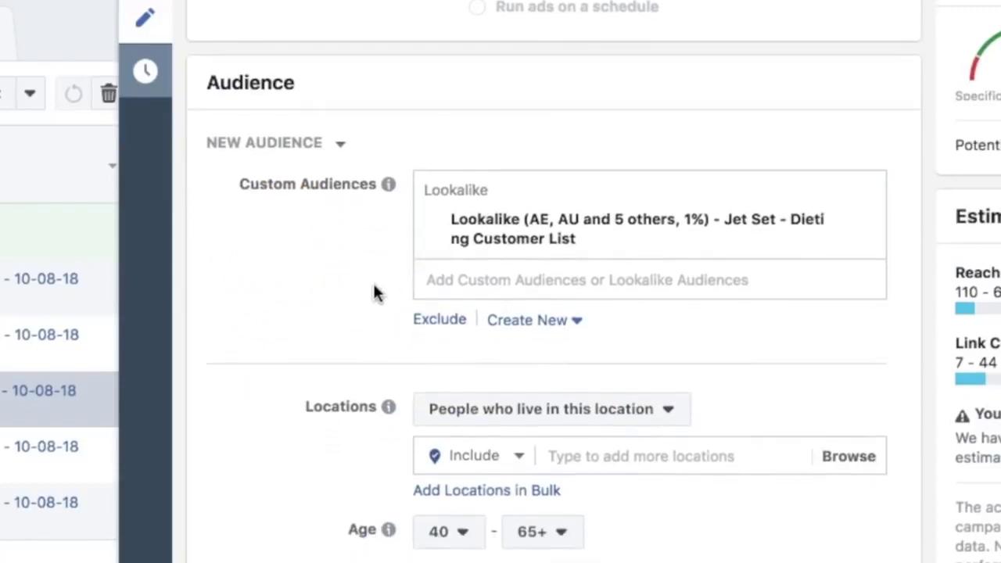
pyautogui.scroll(-1, 373, 291)
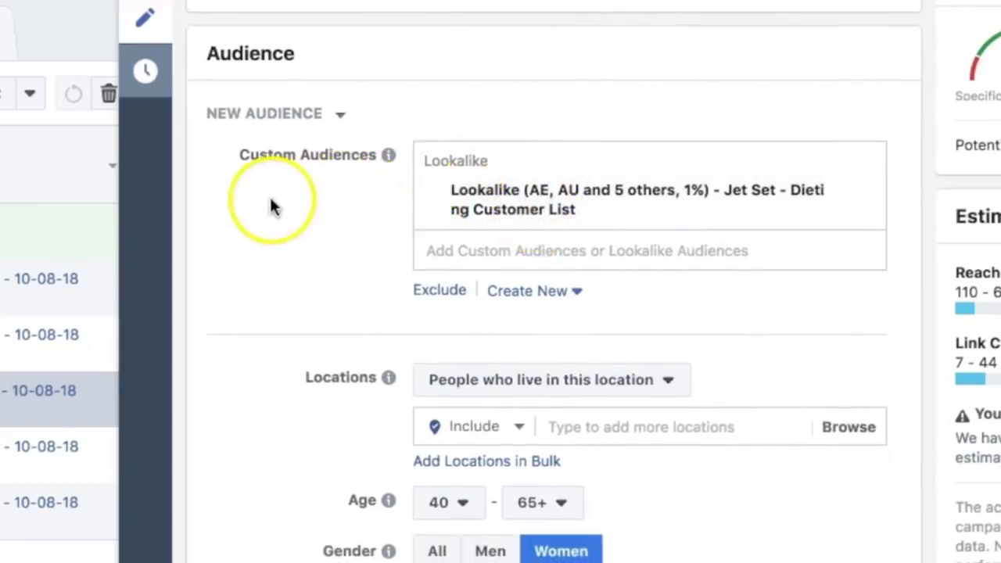
pyautogui.scroll(-3, 272, 206)
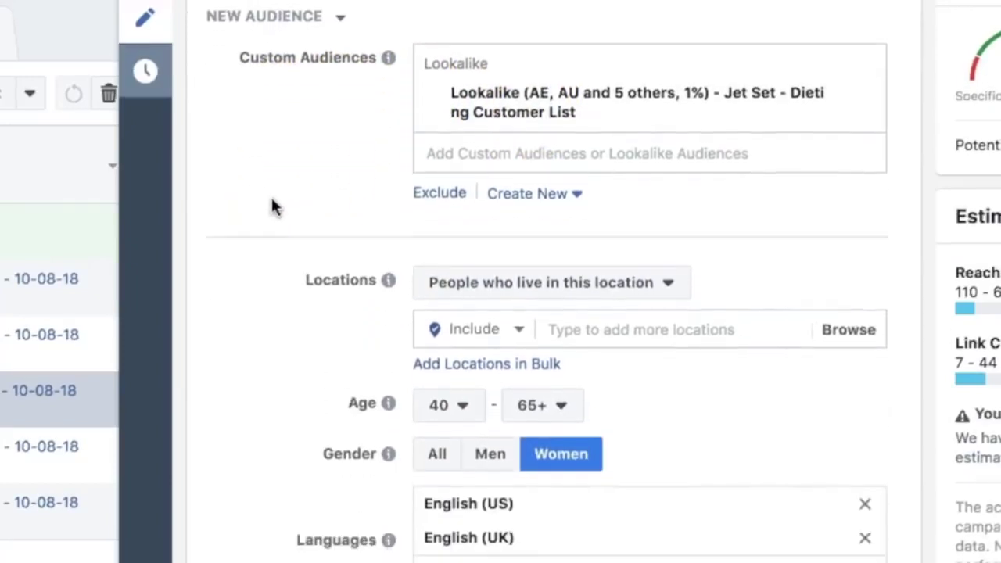
pyautogui.scroll(-1, 272, 200)
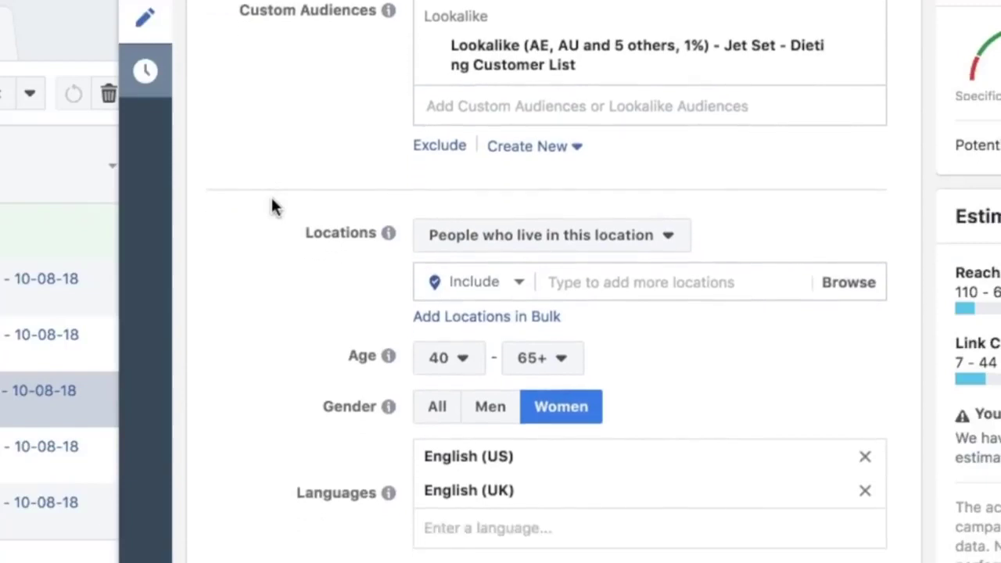
pyautogui.scroll(1, 272, 205)
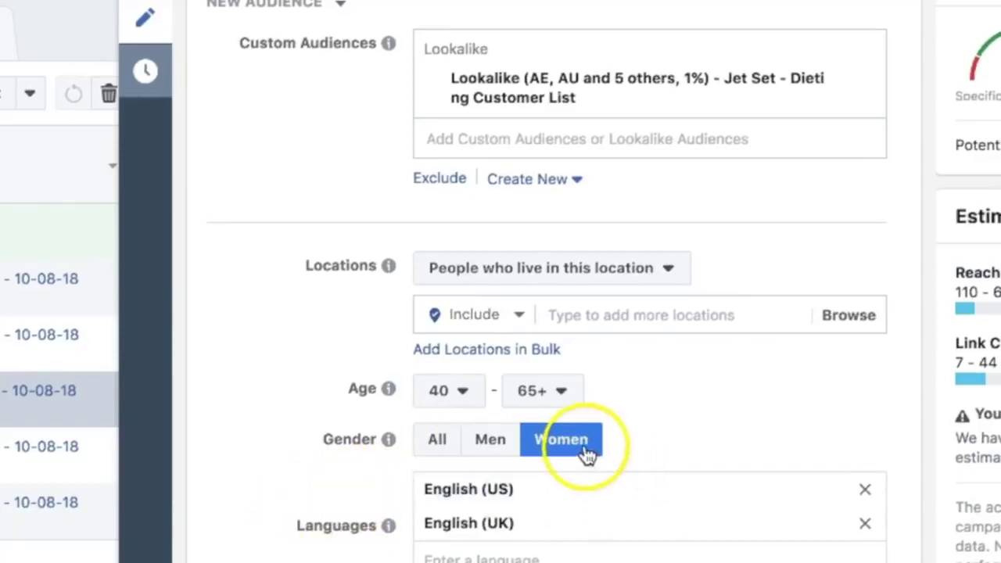
# Step: Examine the ad set's languages, detailed targeting exclusions and connection settings down to the Placement section
pyautogui.scroll(-2, 310, 500)
pyautogui.scroll(-6, 311, 487)
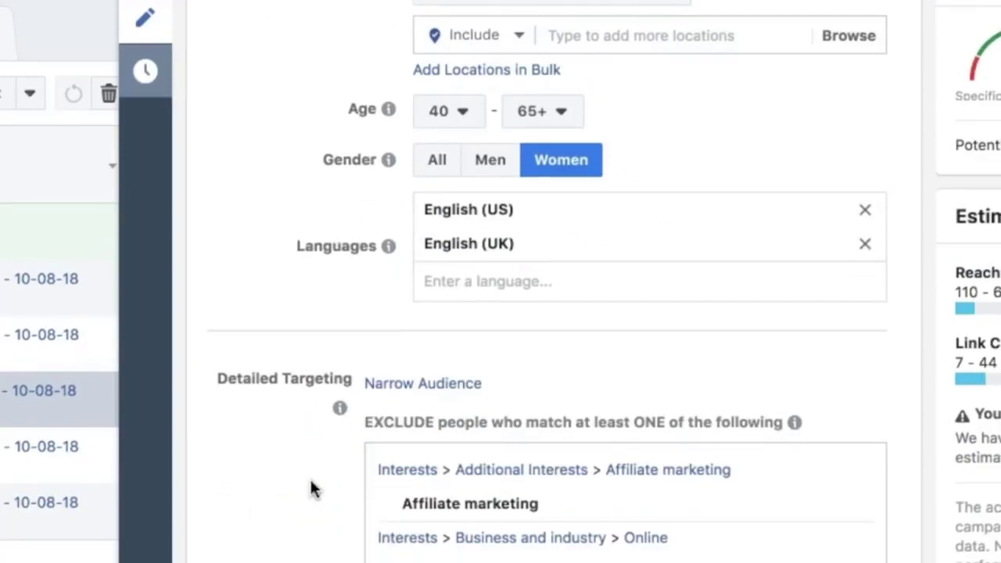
pyautogui.scroll(-3, 311, 487)
pyautogui.scroll(2, 313, 487)
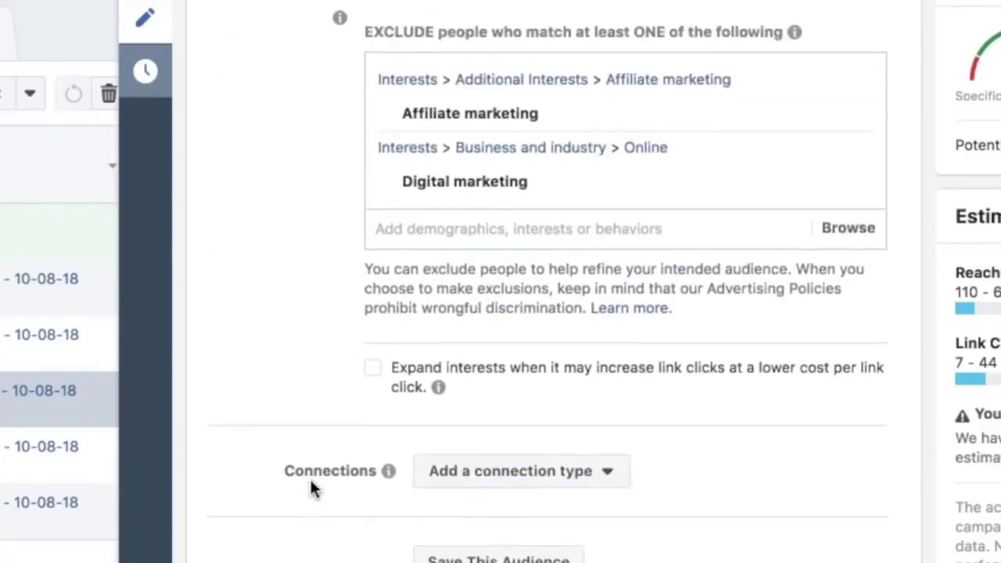
pyautogui.moveTo(473, 155)
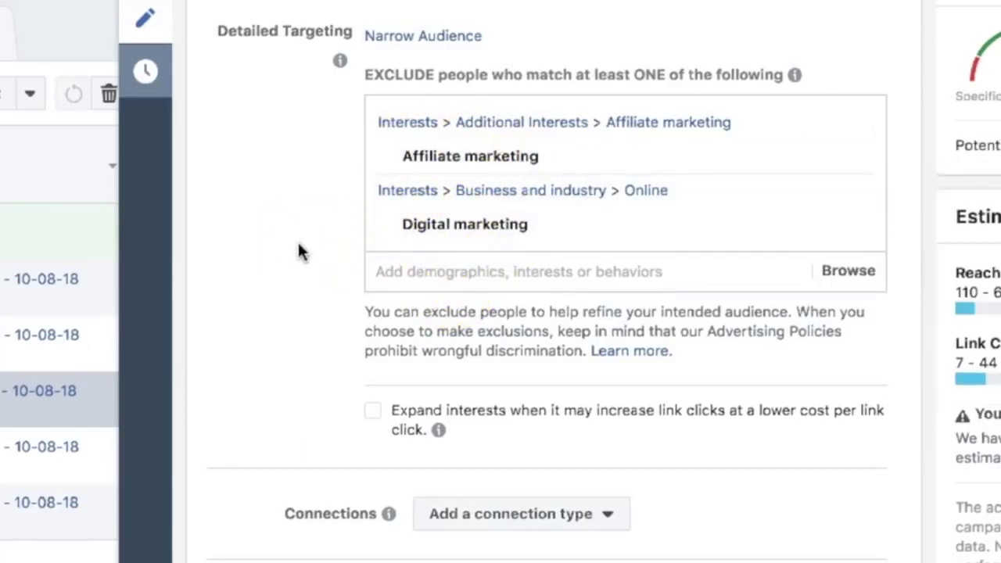
pyautogui.scroll(-5, 297, 243)
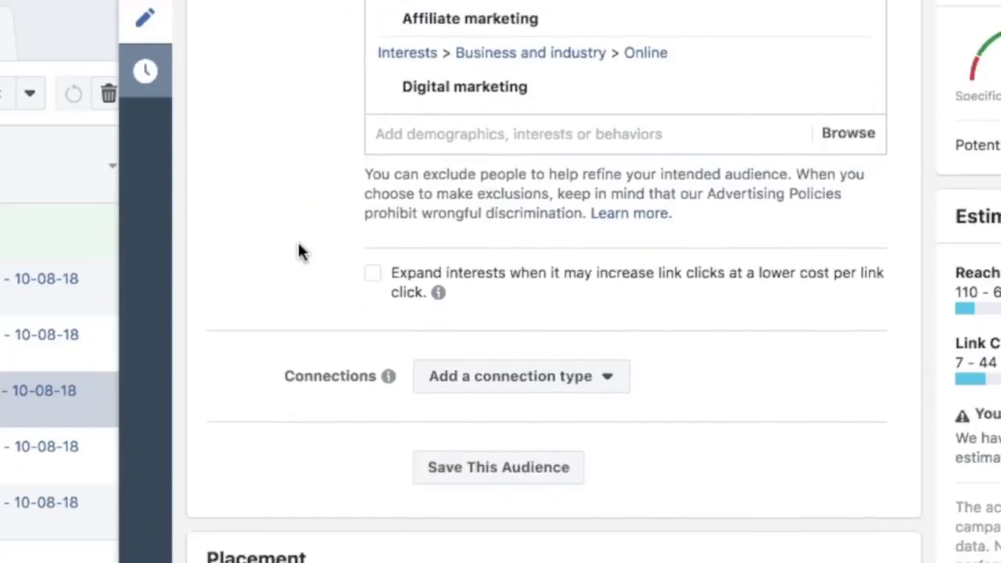
# Step: Examine the ad set's placement selections and optimization and delivery settings, expanding the options for when charges apply
pyautogui.scroll(-2, 297, 243)
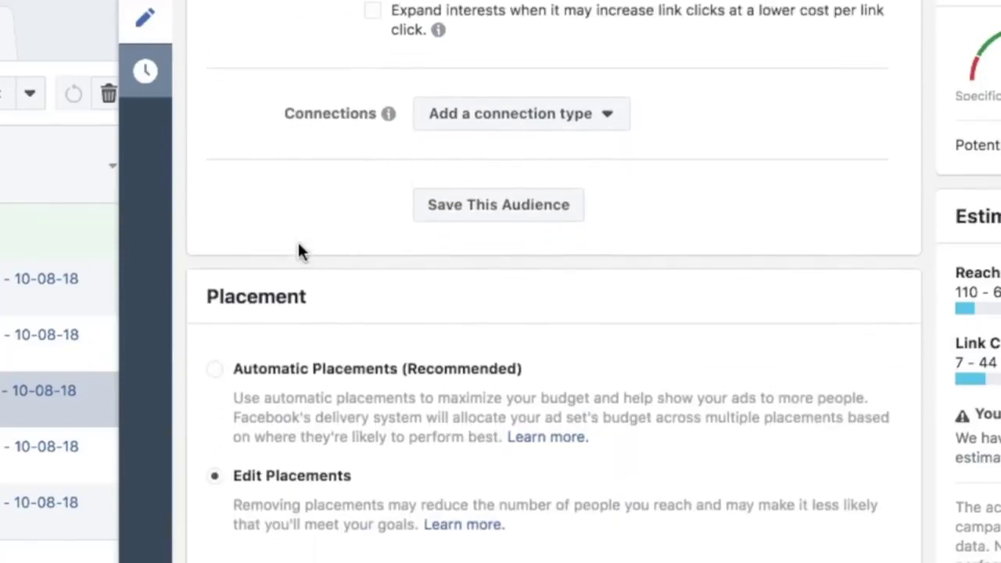
pyautogui.scroll(-6, 297, 242)
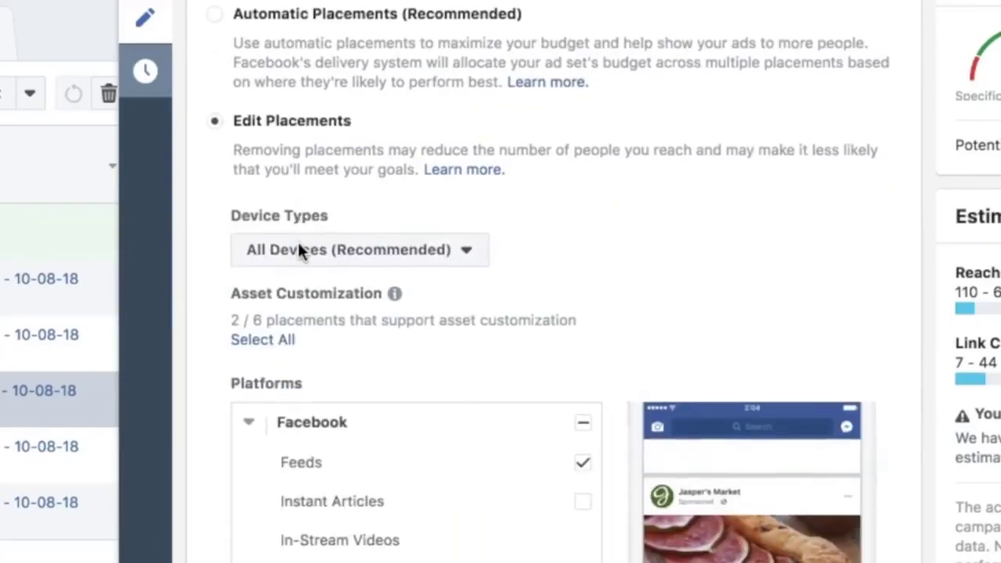
pyautogui.scroll(-1, 297, 240)
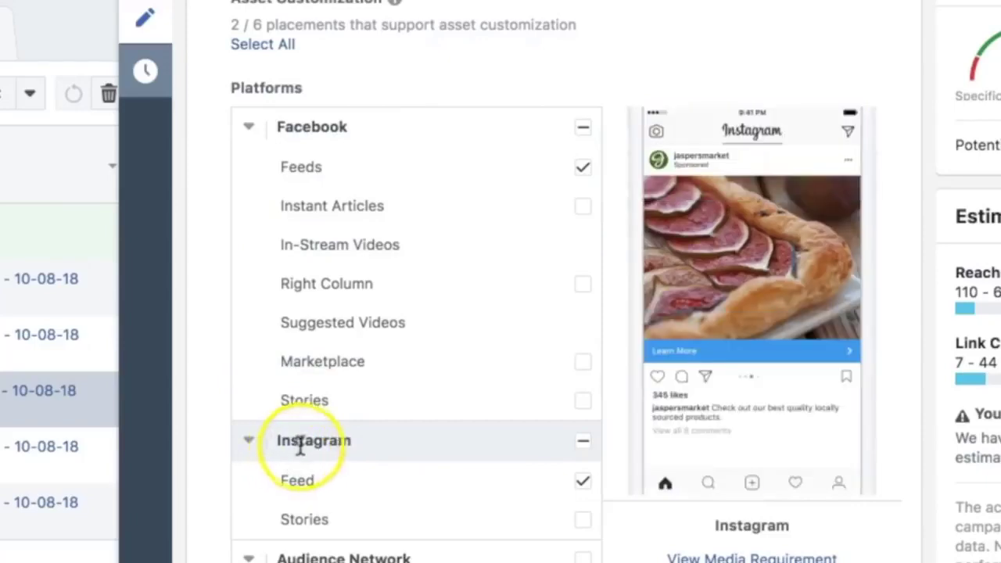
pyautogui.scroll(-7, 568, 468)
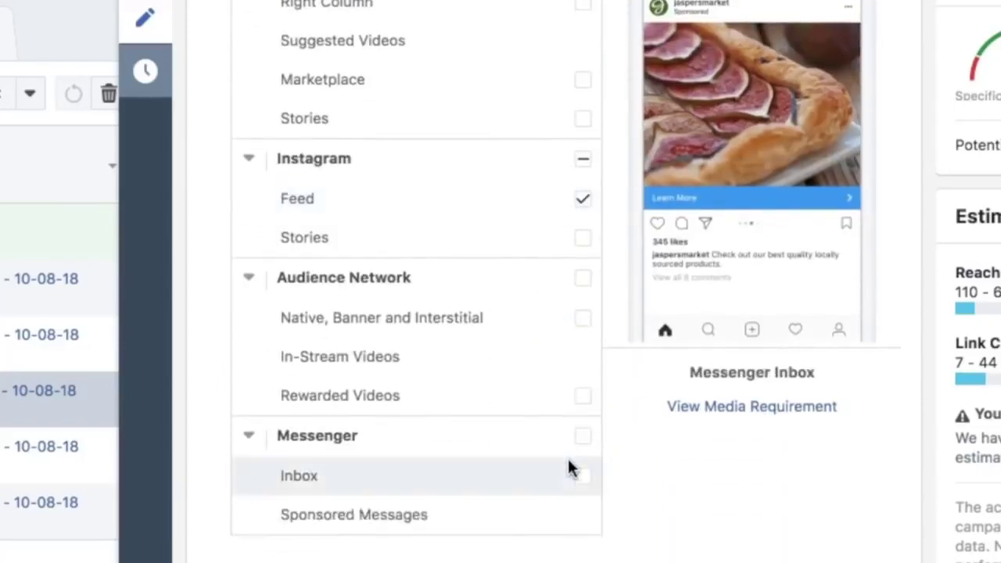
pyautogui.scroll(-3, 568, 468)
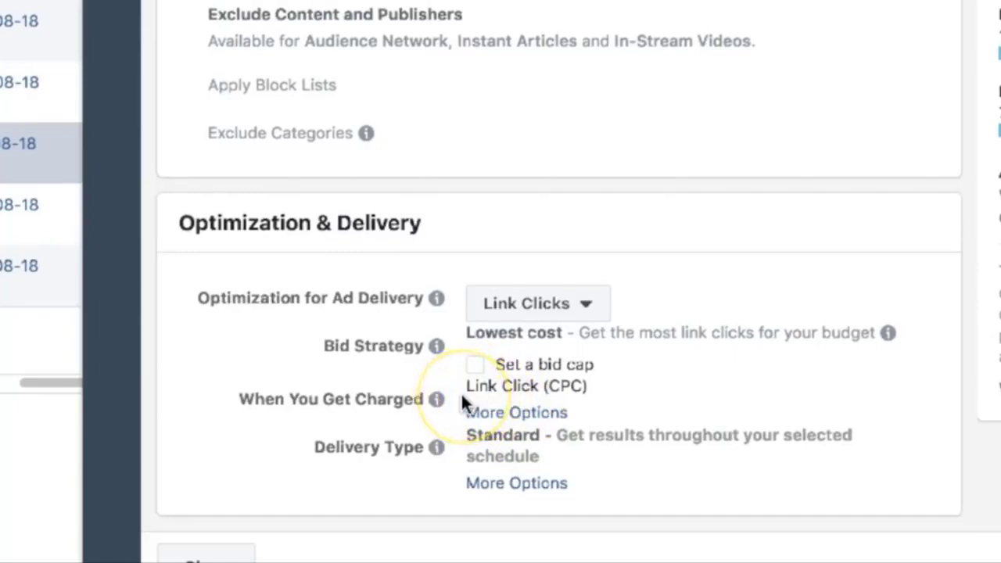
pyautogui.click(478, 412)
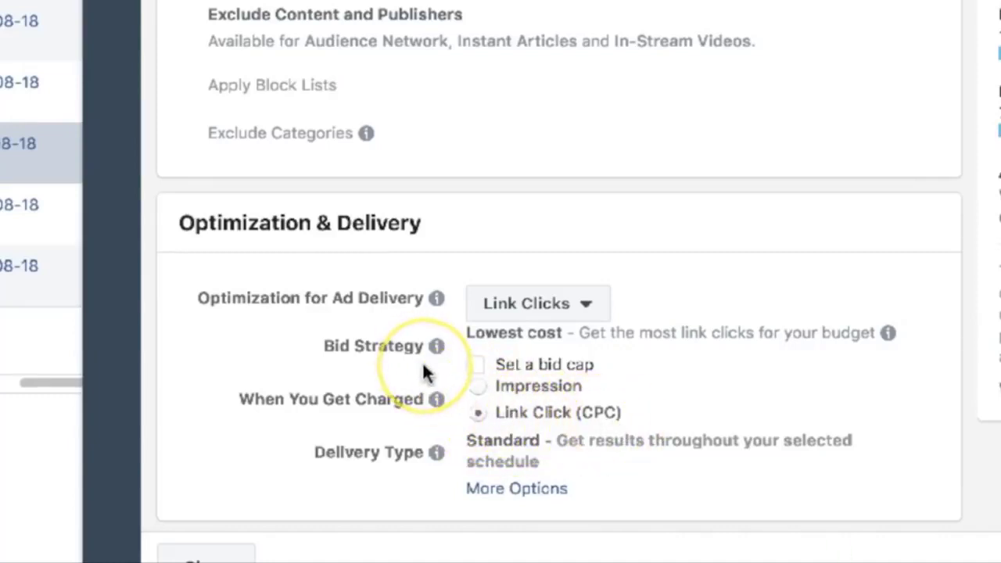
# Step: Review the ad set's targeting, custom audience, budget and schedule once more, and close its editor
pyautogui.scroll(15, 425, 374)
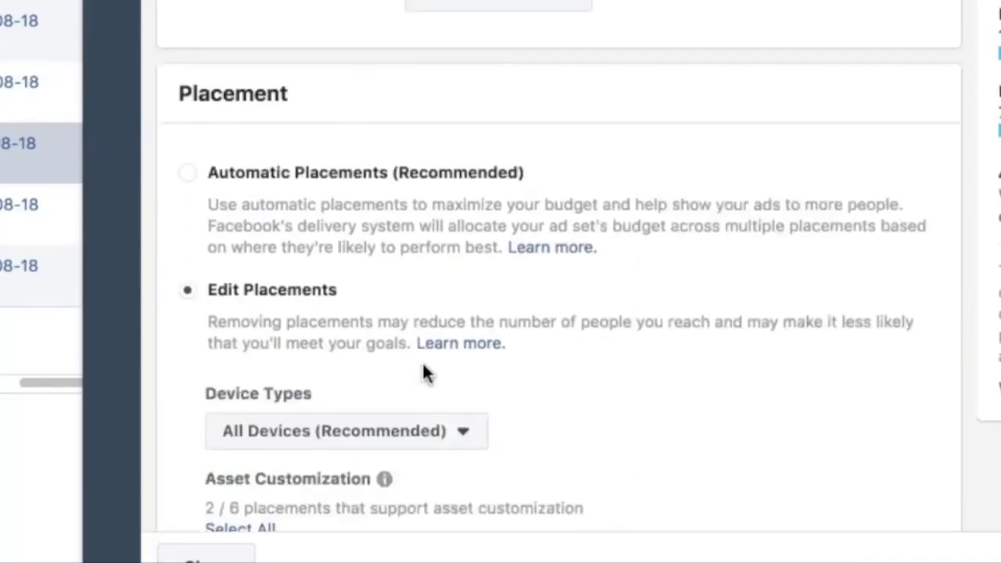
pyautogui.scroll(12, 424, 374)
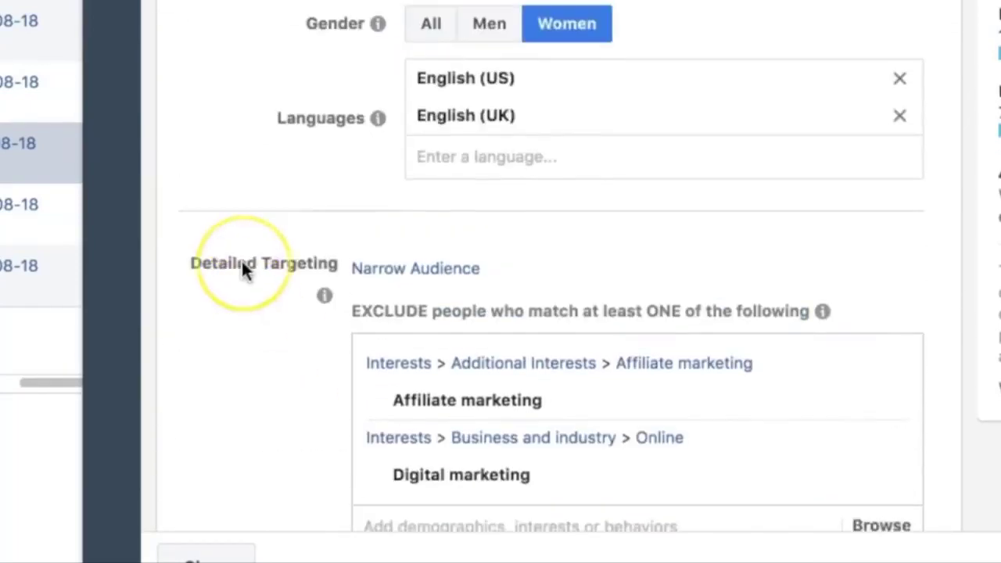
pyautogui.scroll(10, 243, 268)
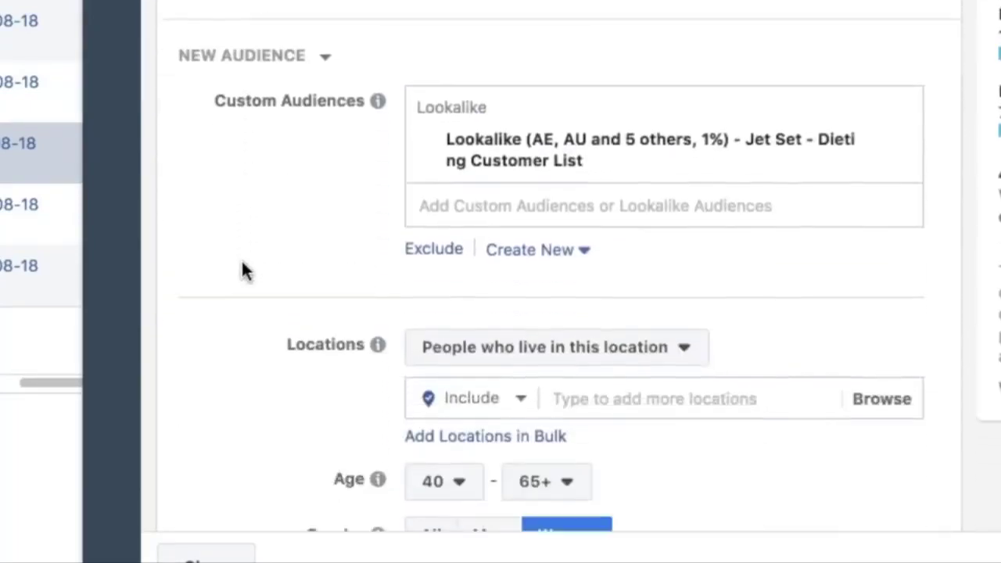
pyautogui.scroll(-3, 243, 270)
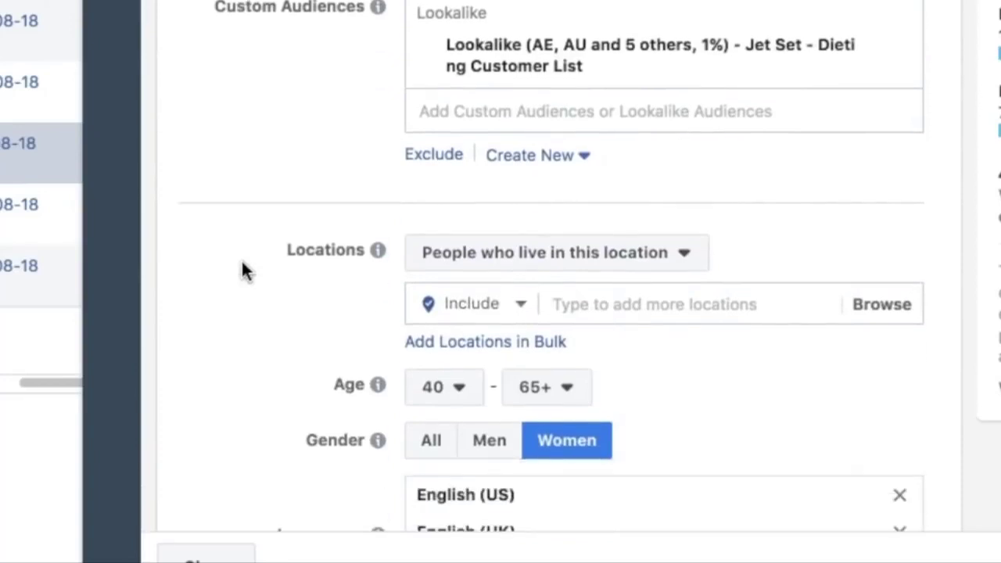
pyautogui.scroll(7, 242, 268)
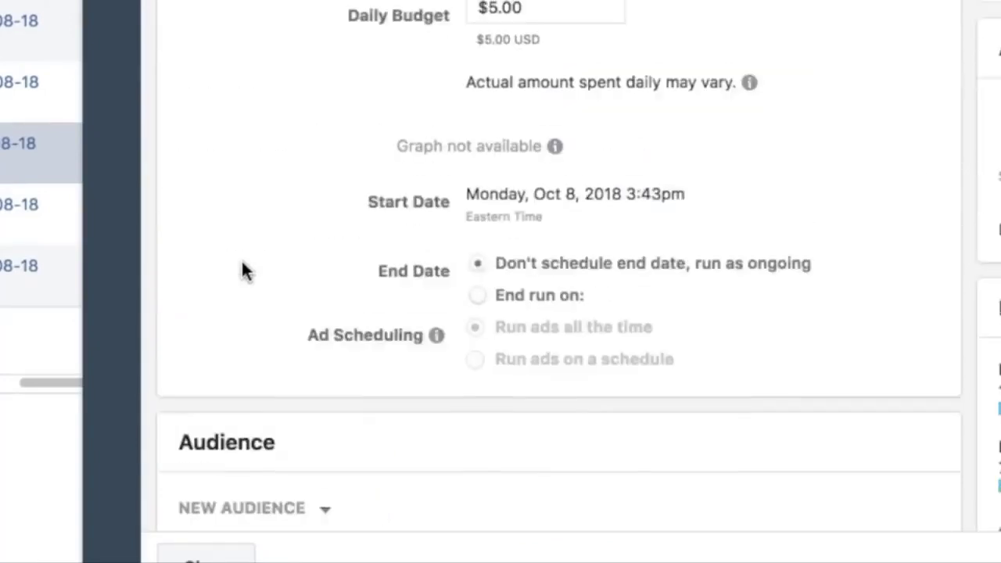
pyautogui.scroll(7, 242, 270)
pyautogui.click(245, 250)
pyautogui.scroll(-8, 249, 250)
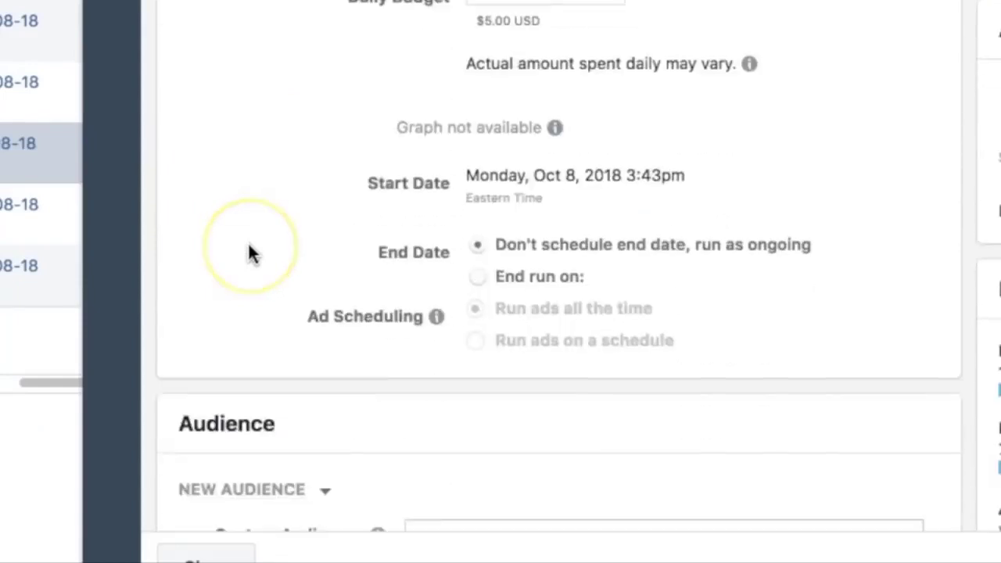
pyautogui.scroll(-10, 249, 253)
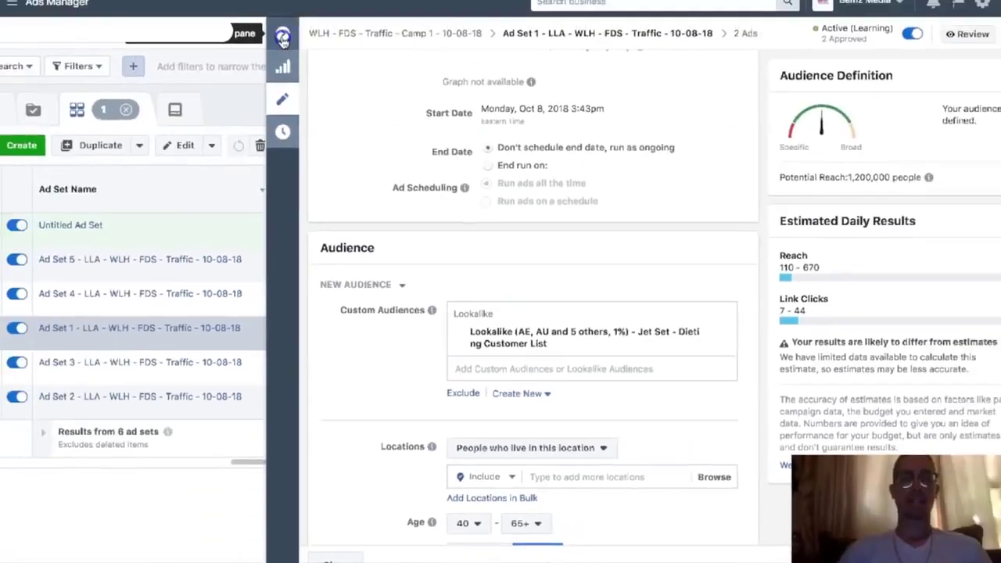
pyautogui.click(295, 73)
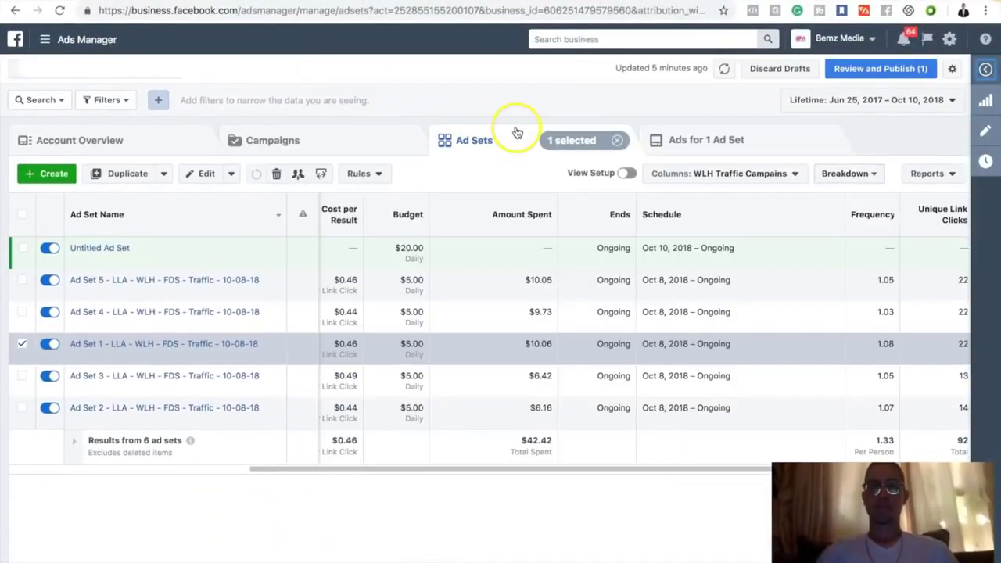
# Step: Open the Audiences section of the business assets from the full list of tools
pyautogui.click(78, 40)
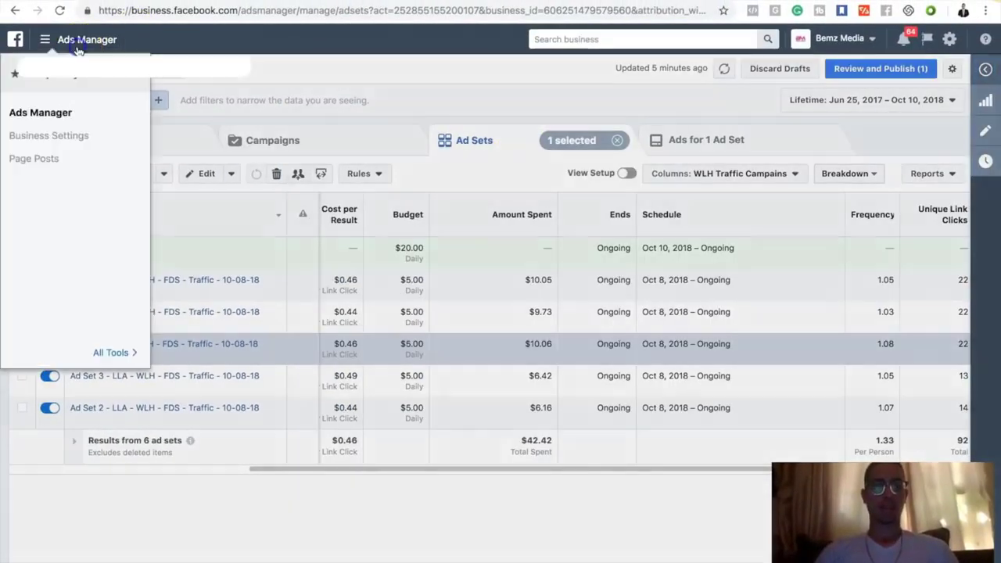
pyautogui.click(117, 351)
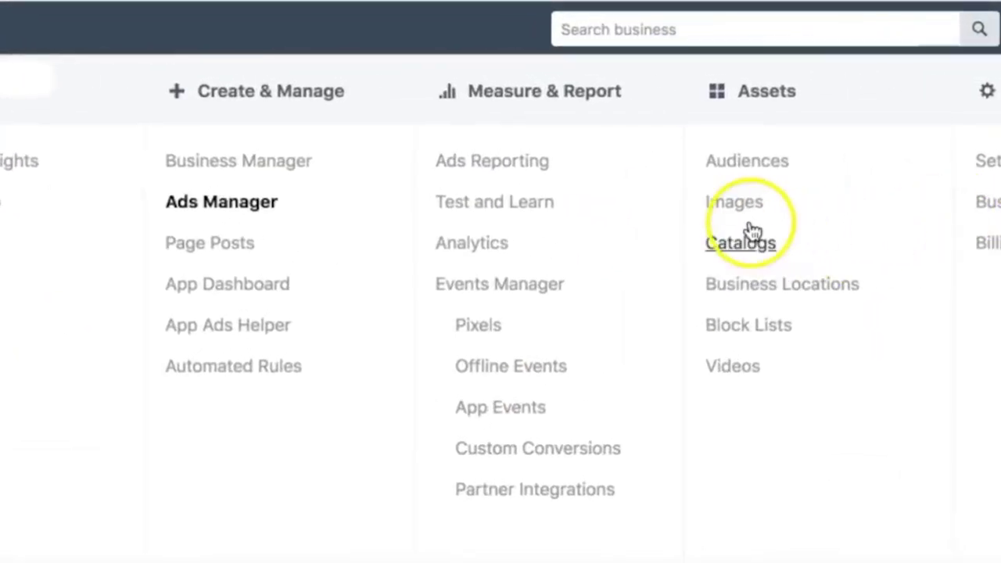
pyautogui.click(751, 168)
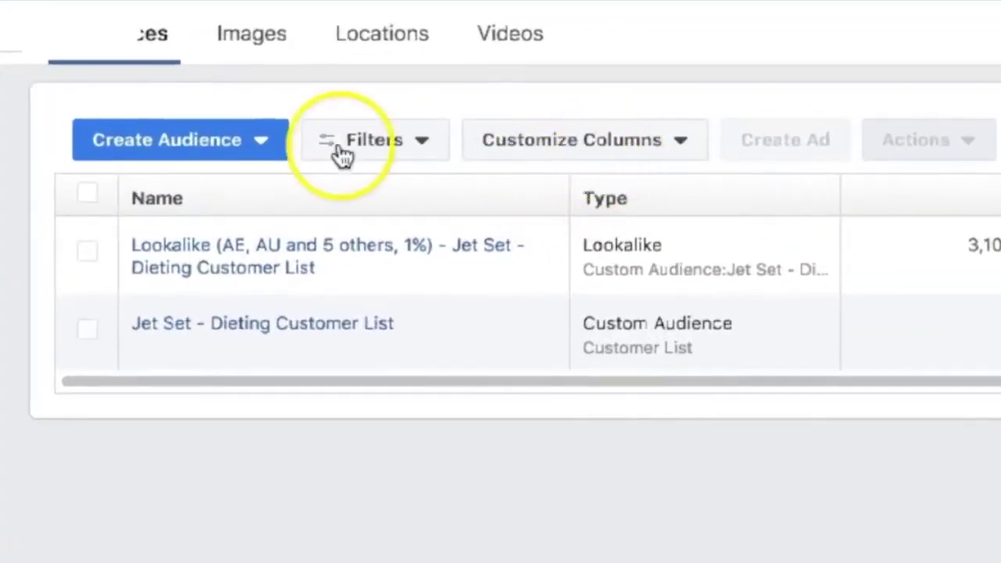
# Step: Start a new custom audience, examine the Customer File source option, and cancel the creation
pyautogui.click(193, 149)
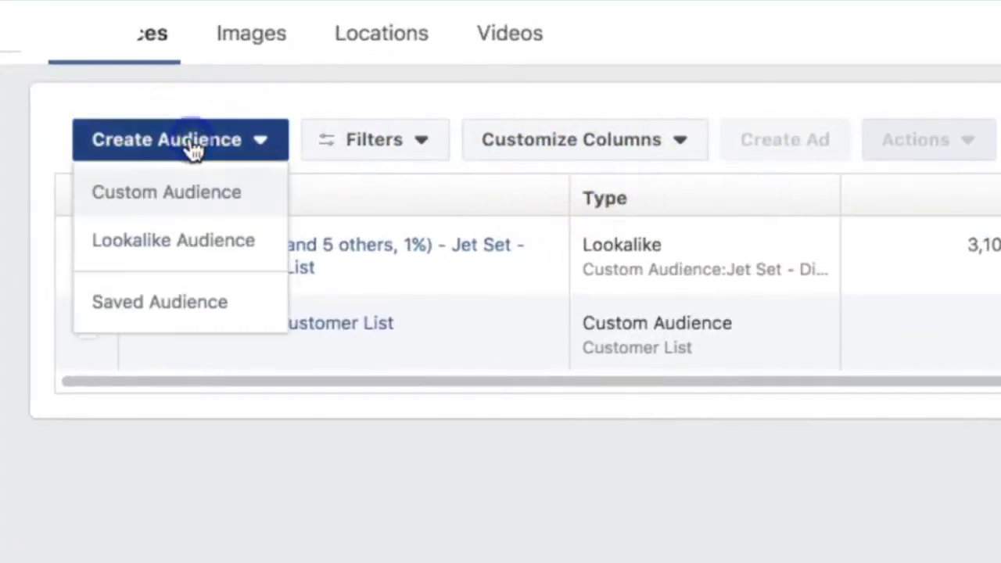
pyautogui.click(204, 199)
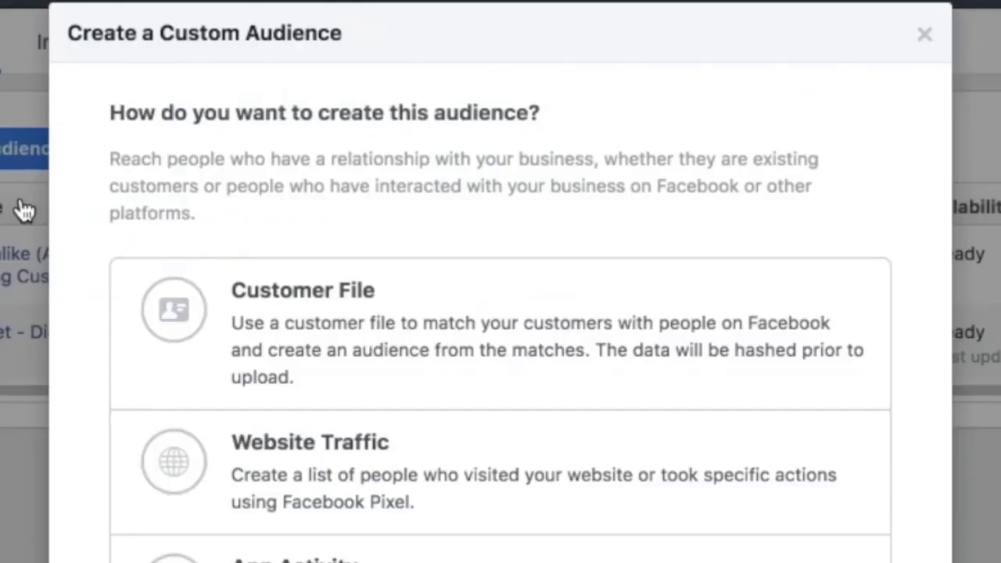
pyautogui.click(256, 294)
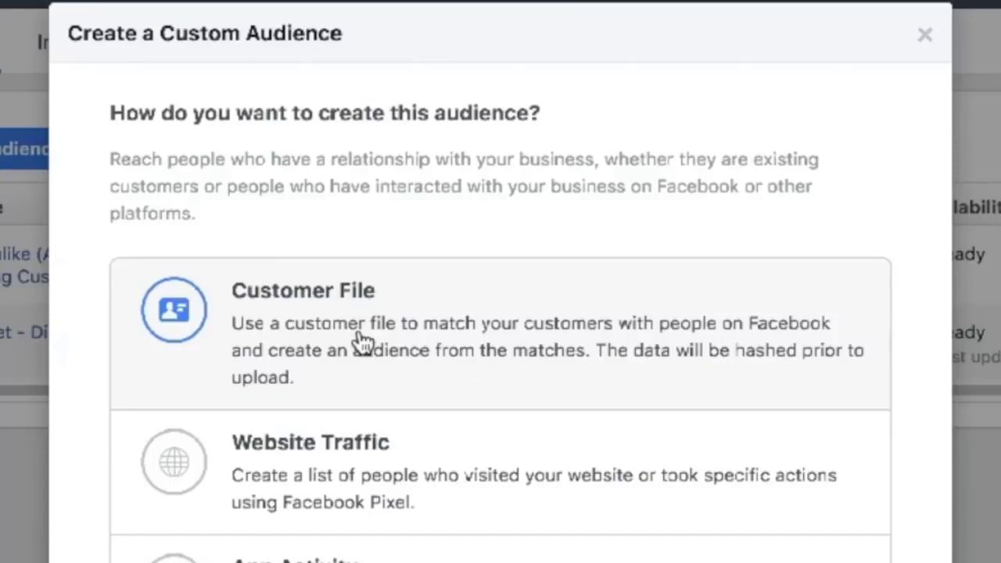
pyautogui.click(410, 347)
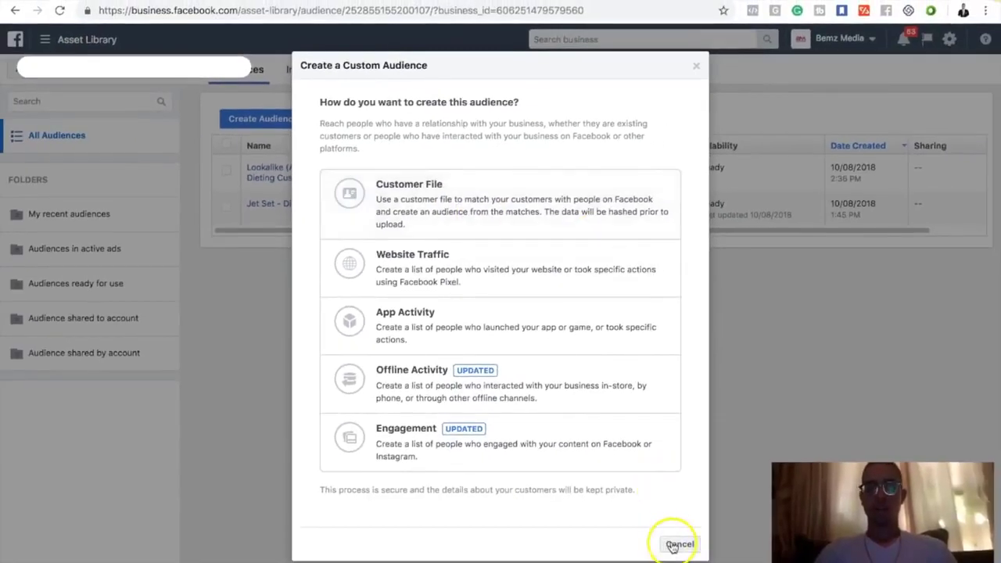
pyautogui.click(676, 543)
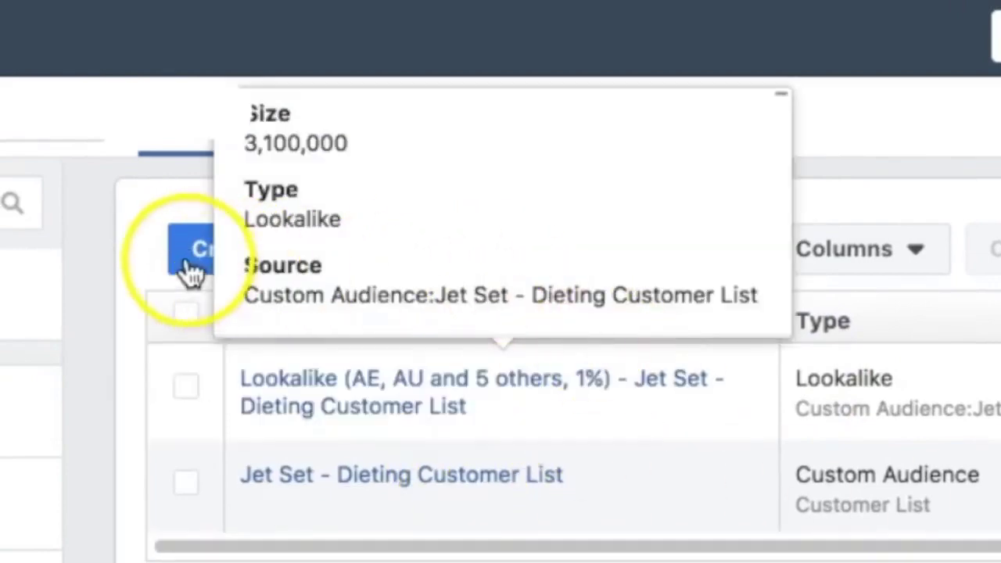
# Step: Start a new lookalike audience and examine its value-based source choices without selecting one
pyautogui.click(192, 270)
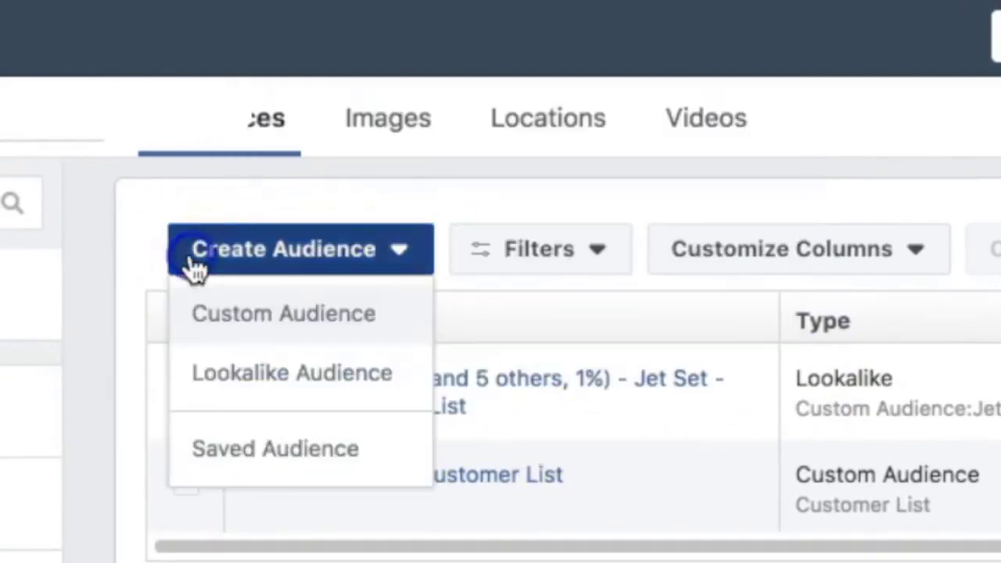
pyautogui.click(237, 383)
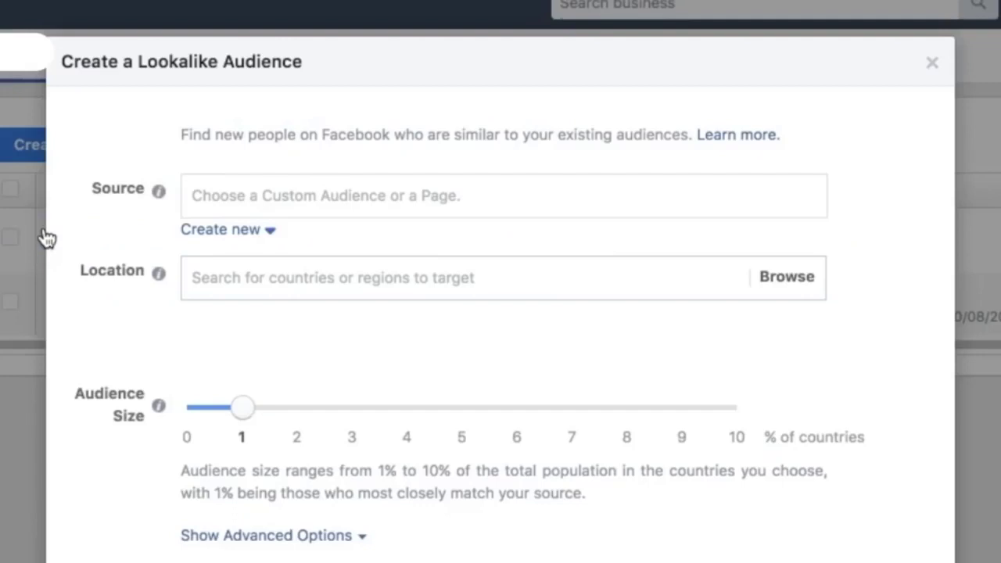
pyautogui.click(288, 193)
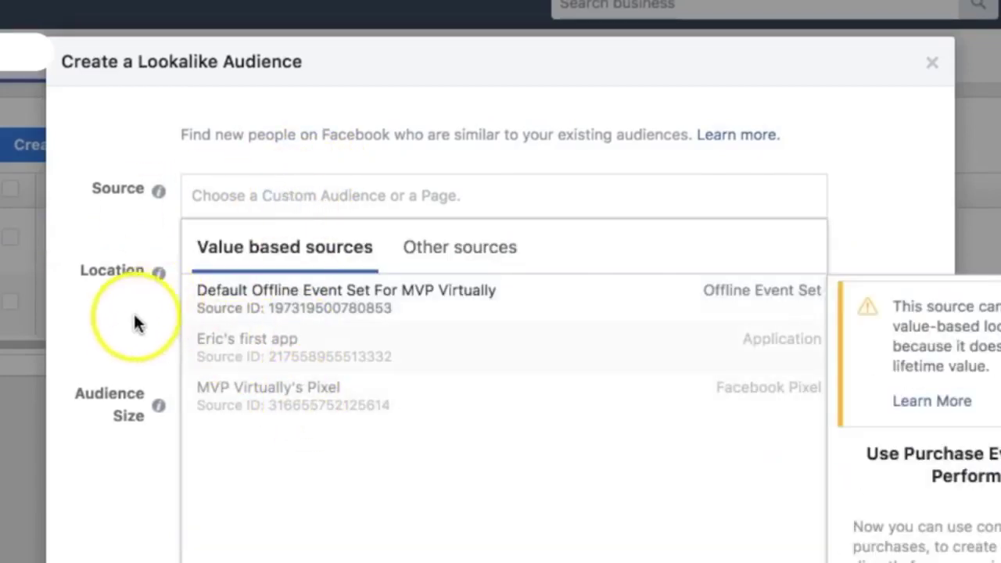
pyautogui.click(134, 323)
pyautogui.click(327, 198)
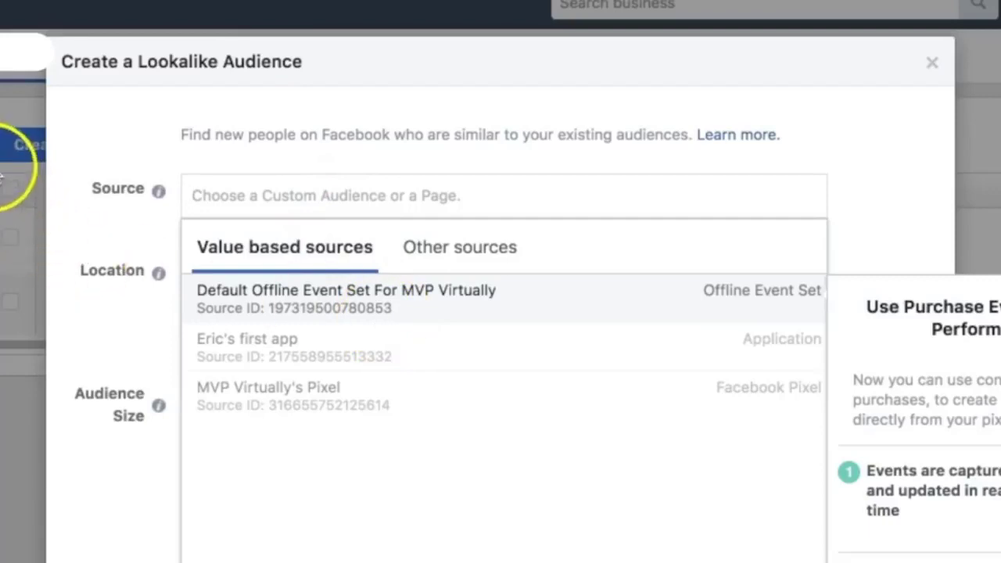
pyautogui.click(101, 291)
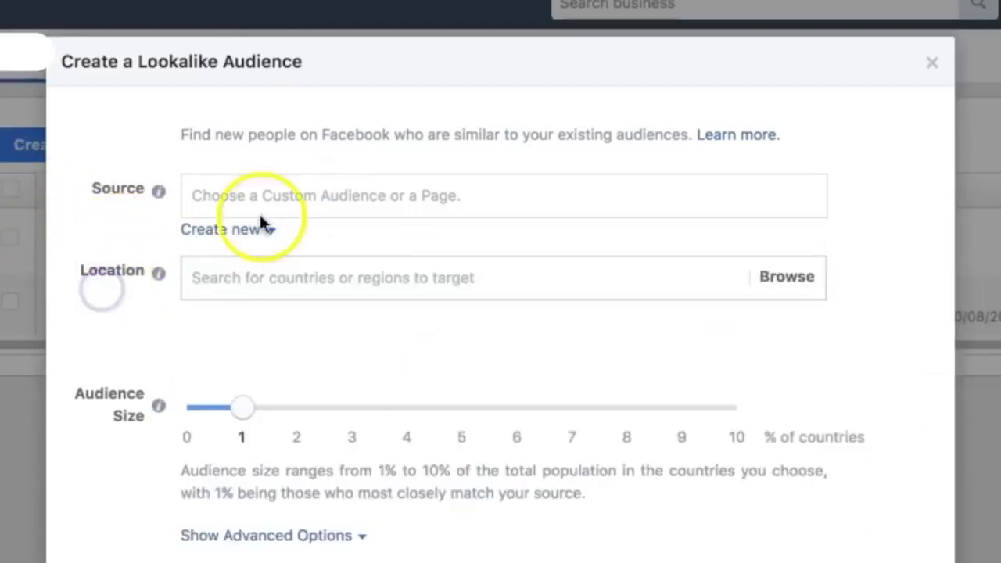
# Step: Examine the lookalike audience's options for creating a new source, its existing sources, and its country and region choices
pyautogui.click(238, 235)
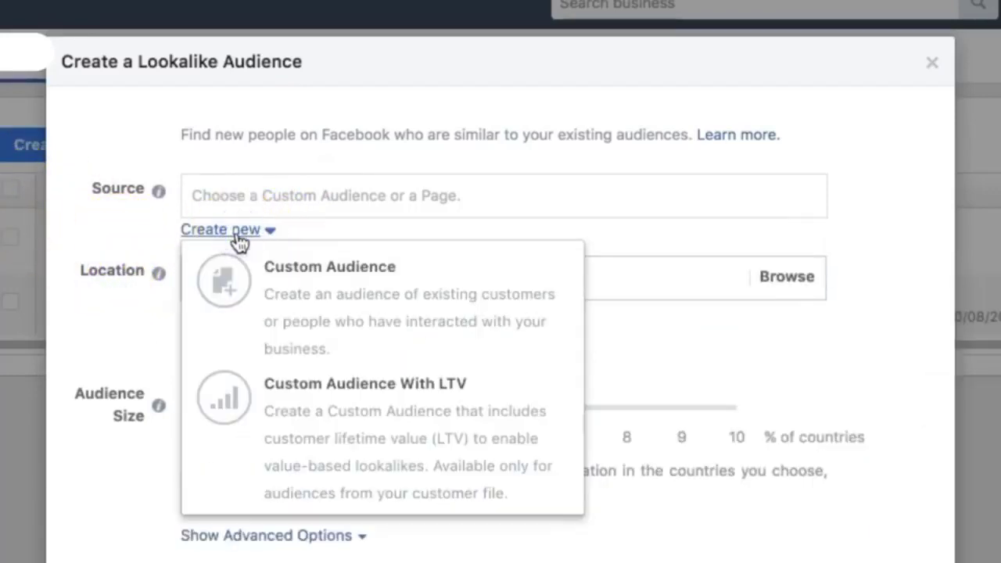
pyautogui.click(122, 329)
pyautogui.click(290, 205)
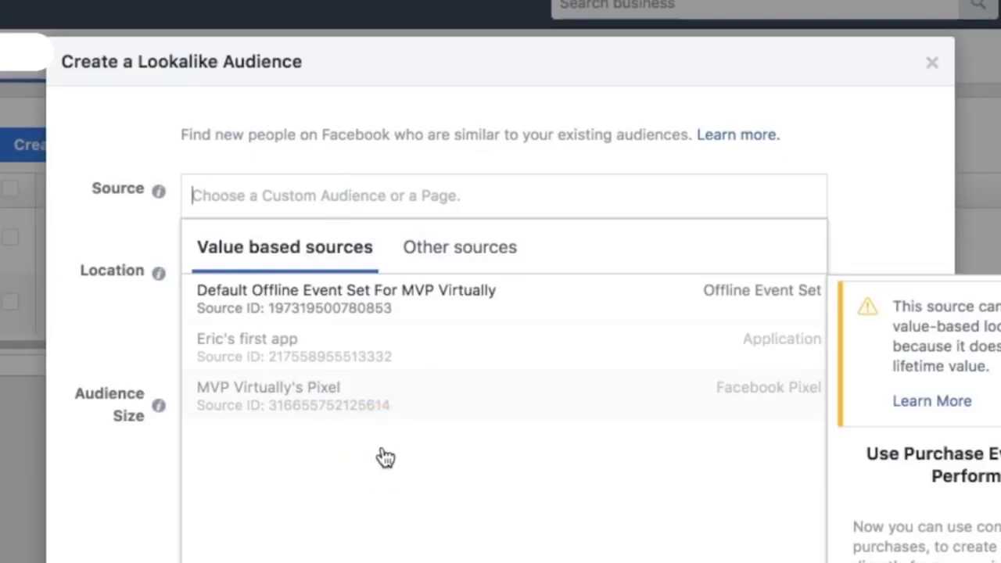
pyautogui.click(89, 190)
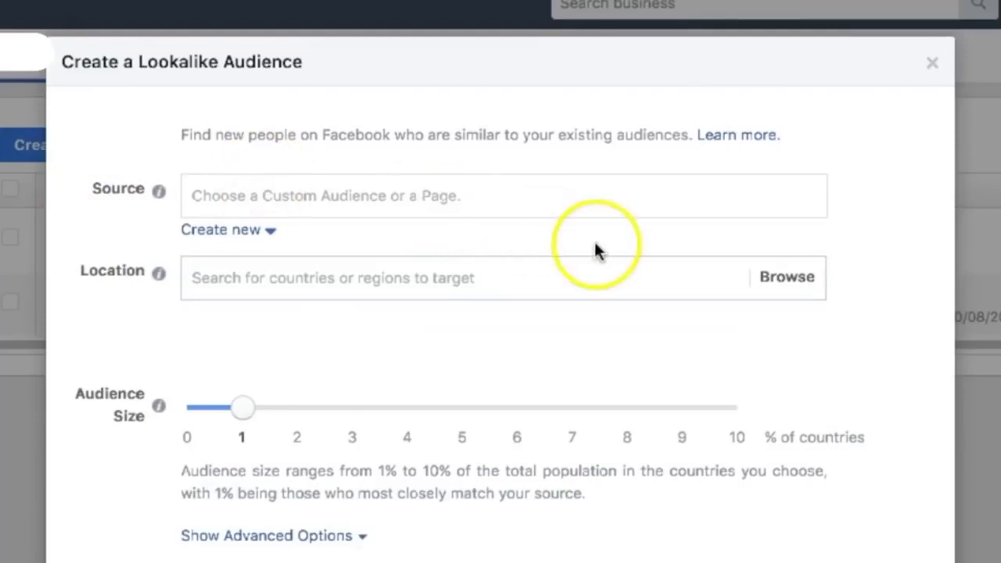
pyautogui.click(782, 301)
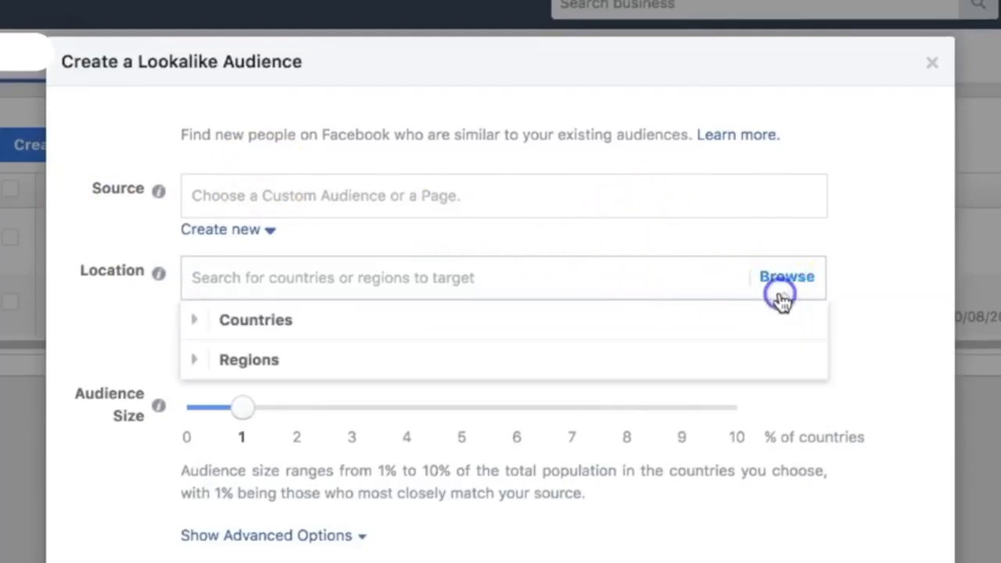
pyautogui.click(859, 217)
# Step: Display the Other sources available for the lookalike audience and examine the listed Pages
pyautogui.click(609, 196)
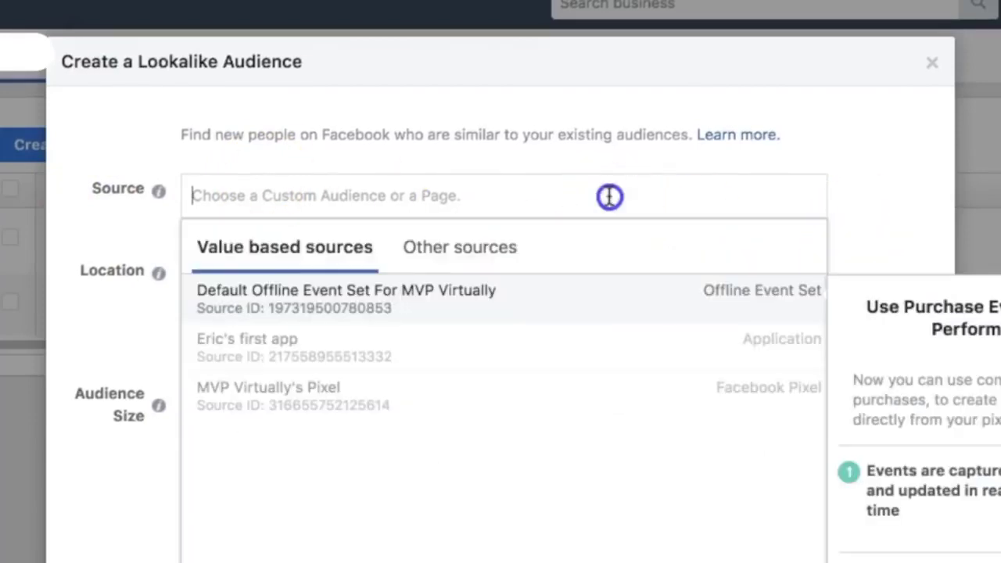
pyautogui.click(485, 254)
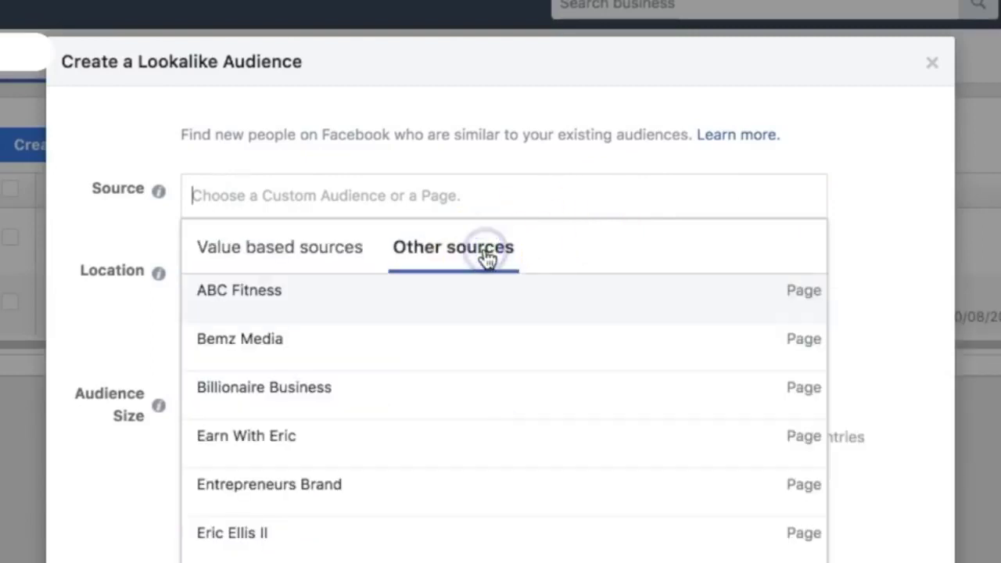
pyautogui.click(94, 148)
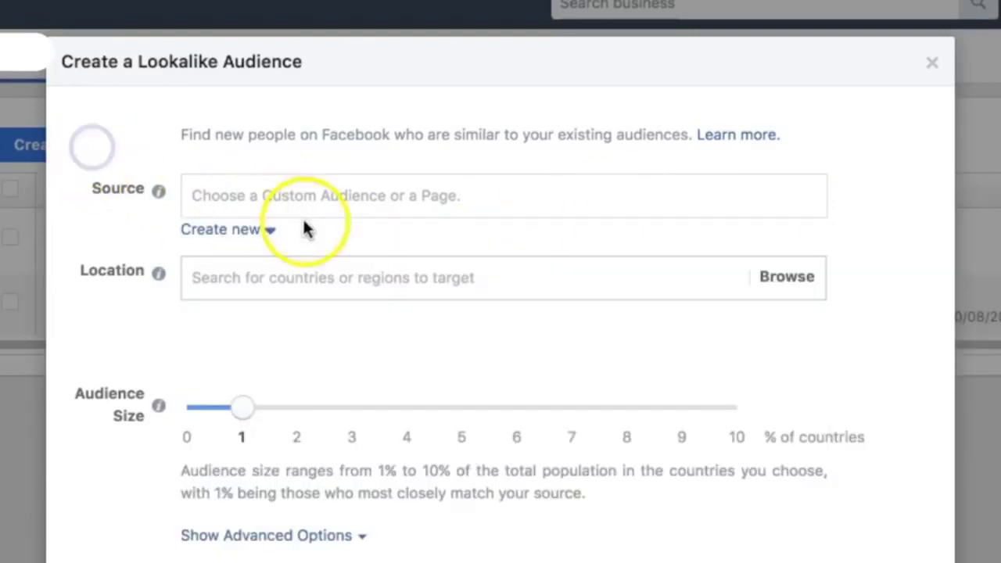
pyautogui.click(319, 197)
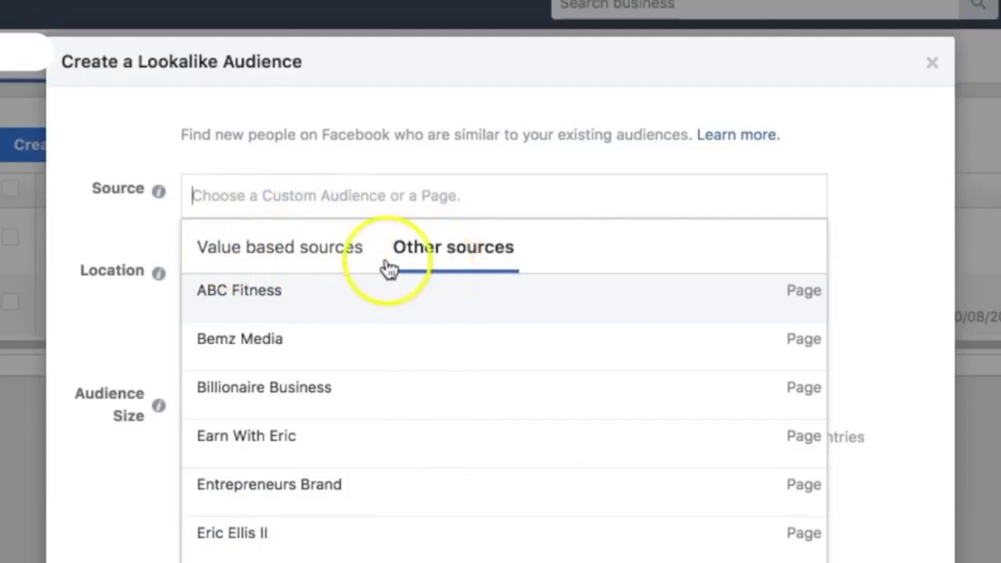
# Step: Choose the Jet Set - Dieting Customer List custom audience as the lookalike audience's source
pyautogui.scroll(-1, 414, 371)
pyautogui.scroll(-6, 410, 399)
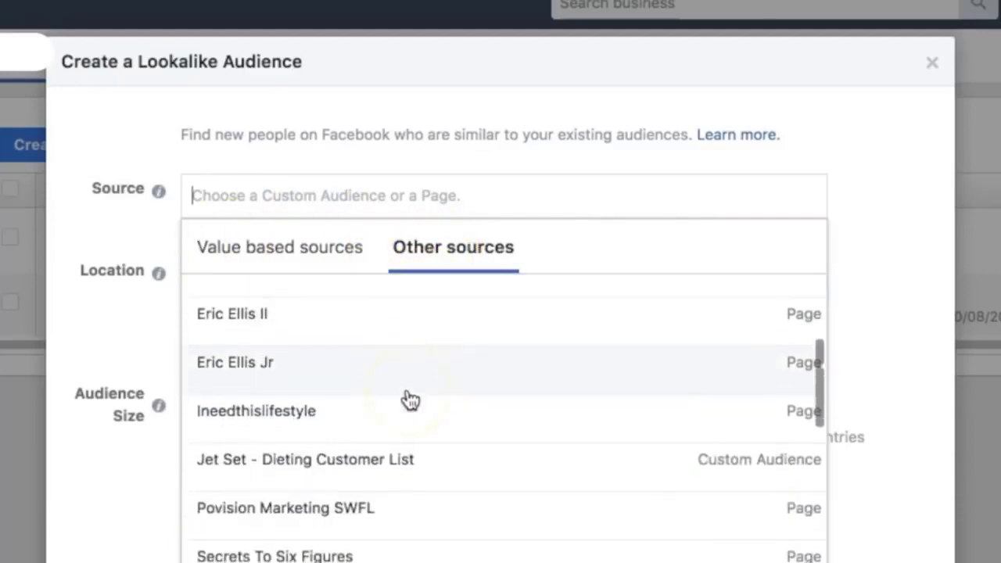
pyautogui.scroll(3, 410, 398)
pyautogui.scroll(1, 410, 399)
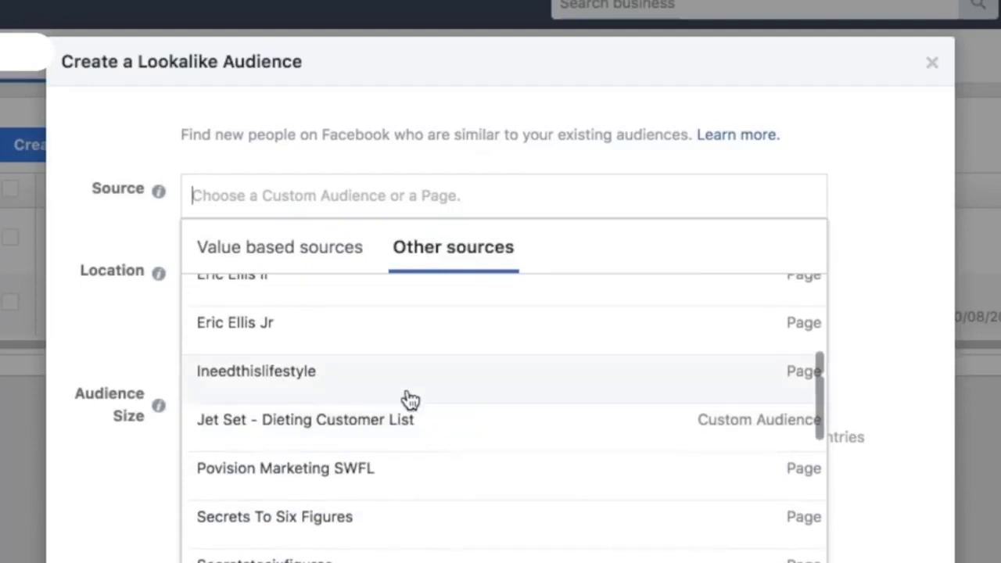
pyautogui.click(718, 442)
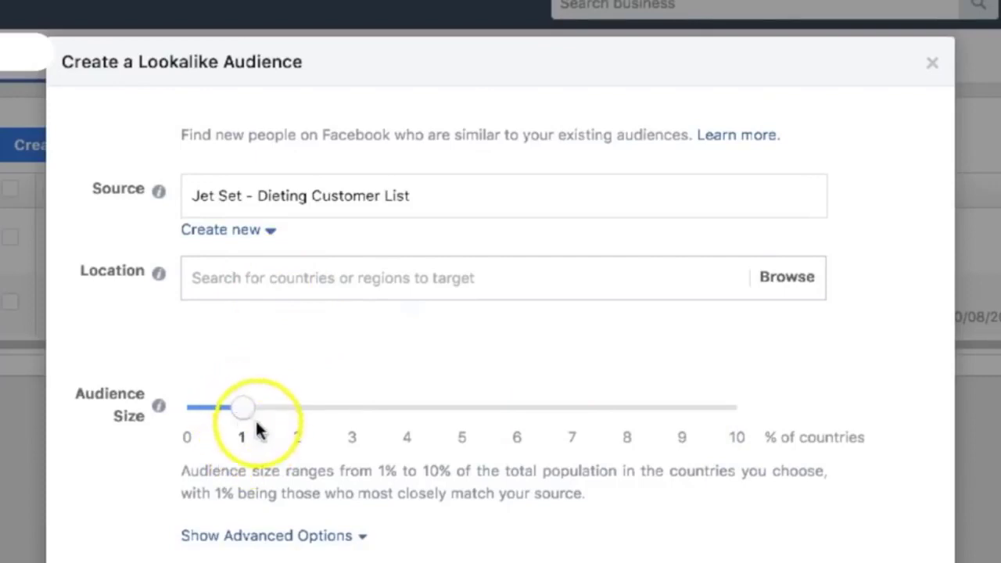
# Step: Examine the country groups offered as the lookalike audience's location without selecting any, and leave the audience creation
pyautogui.click(312, 279)
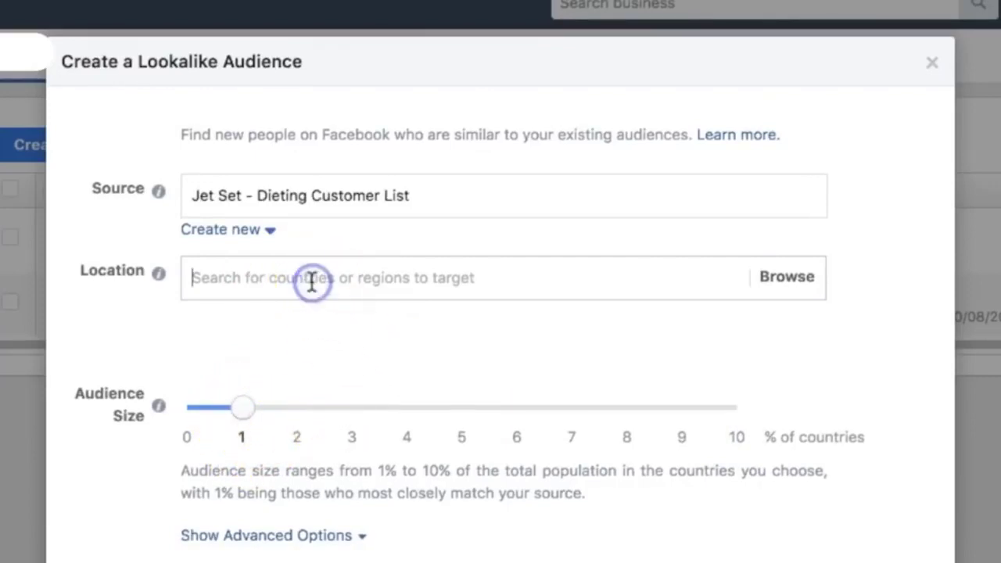
pyautogui.click(801, 275)
pyautogui.click(465, 338)
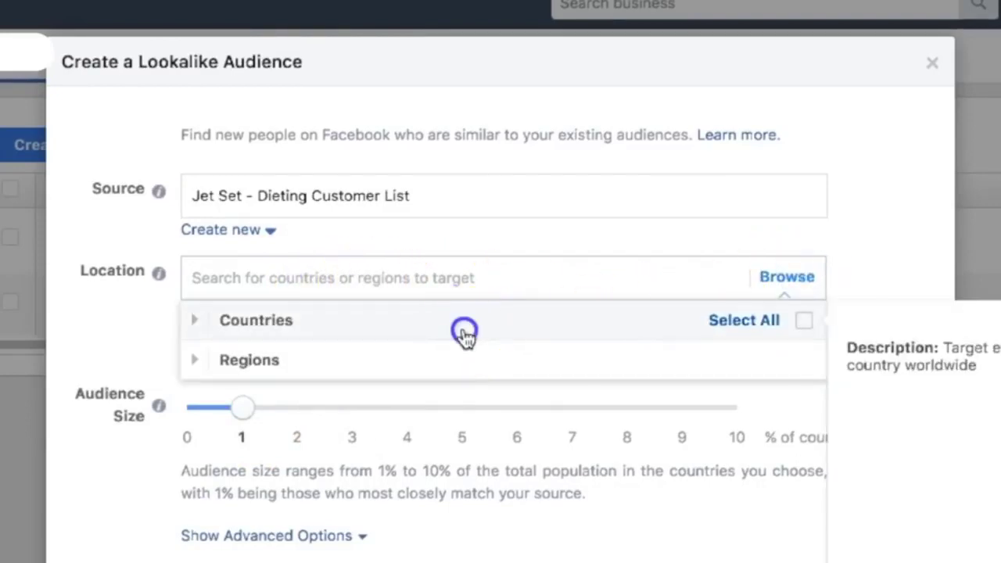
pyautogui.scroll(-2, 451, 459)
pyautogui.scroll(2, 450, 458)
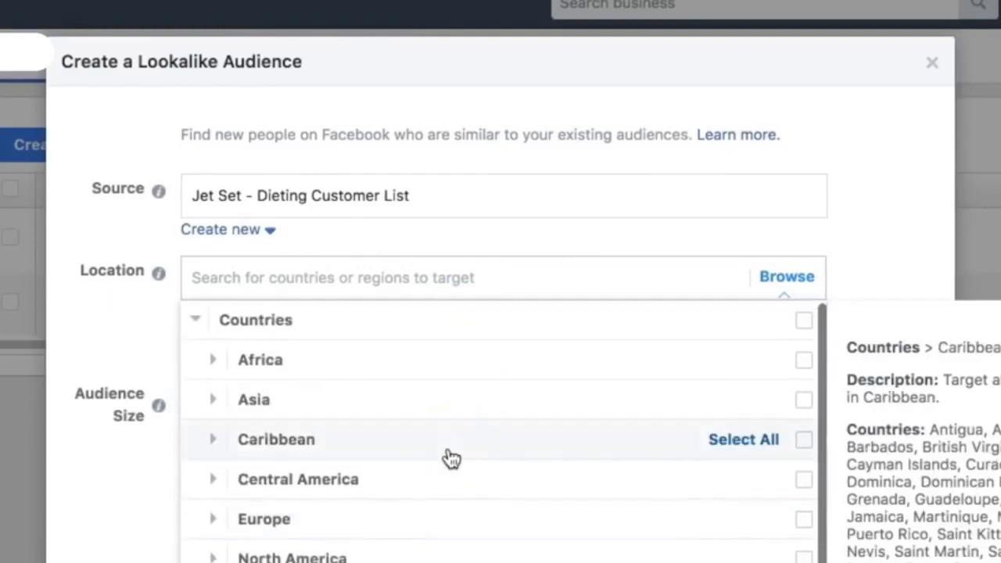
pyautogui.scroll(-2, 450, 469)
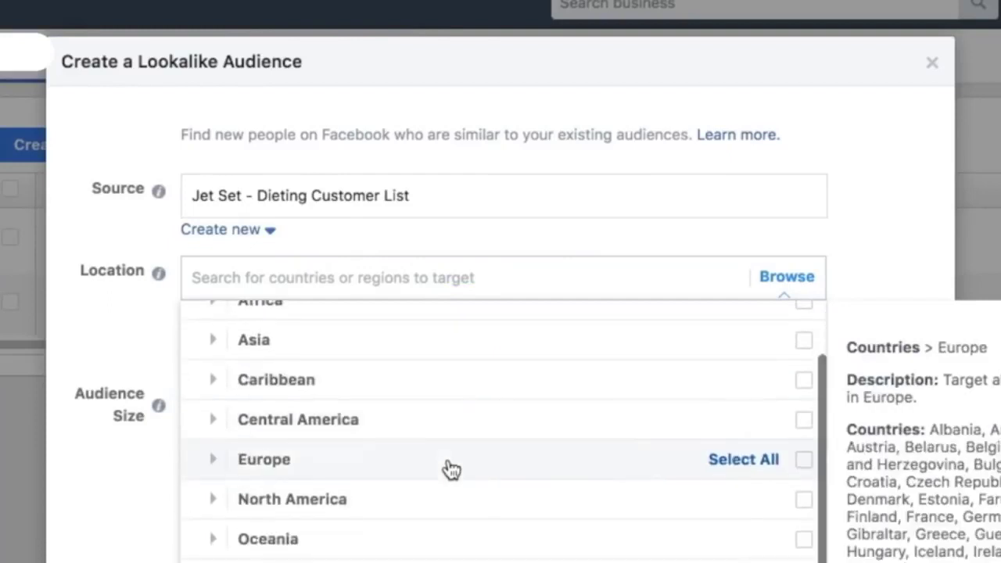
pyautogui.scroll(1, 418, 508)
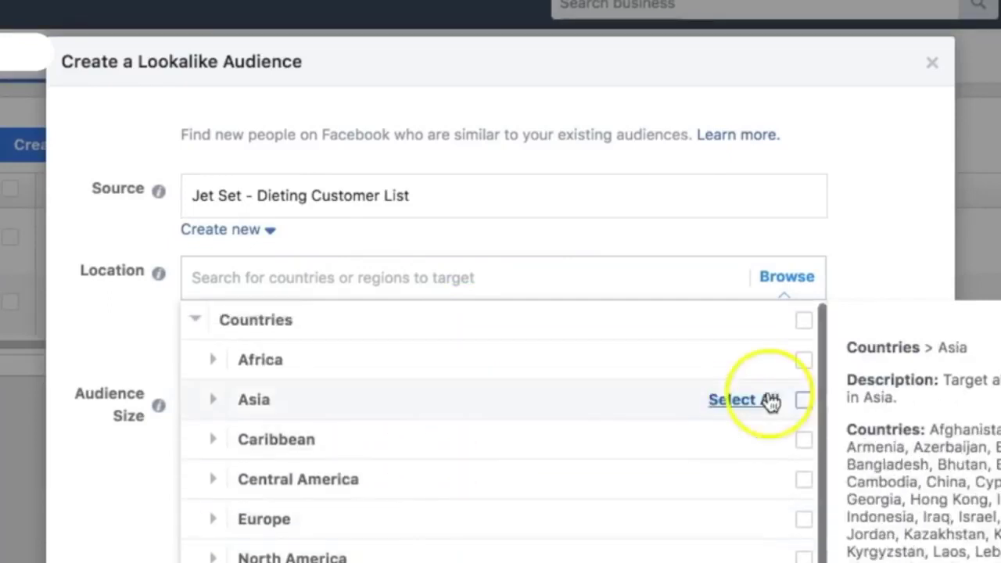
pyautogui.click(886, 283)
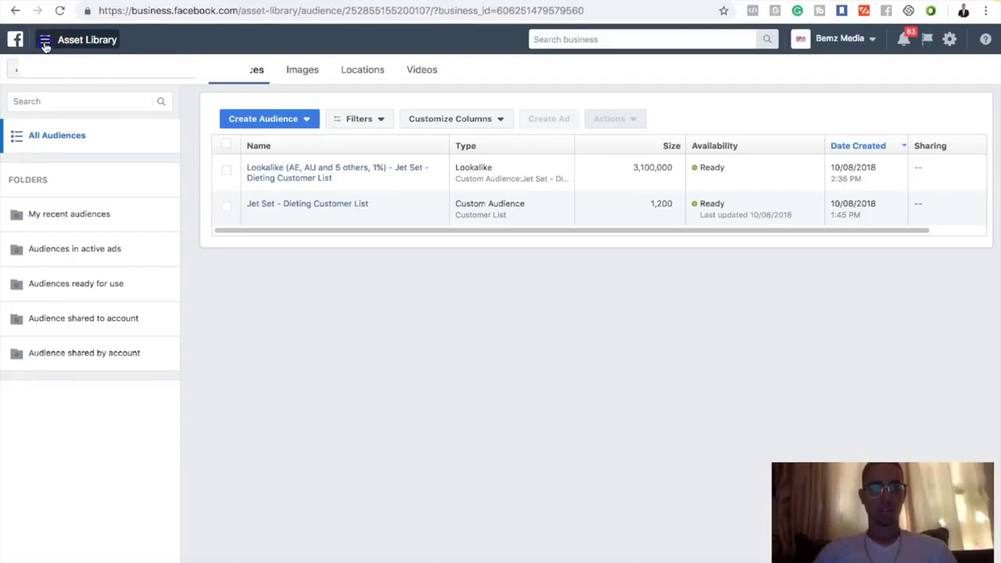
# Step: Switch to Ads Manager and open Ad Set 1 - LLA - WLH - FDS - Traffic - 10-08-18 for editing
pyautogui.click(44, 40)
pyautogui.click(55, 111)
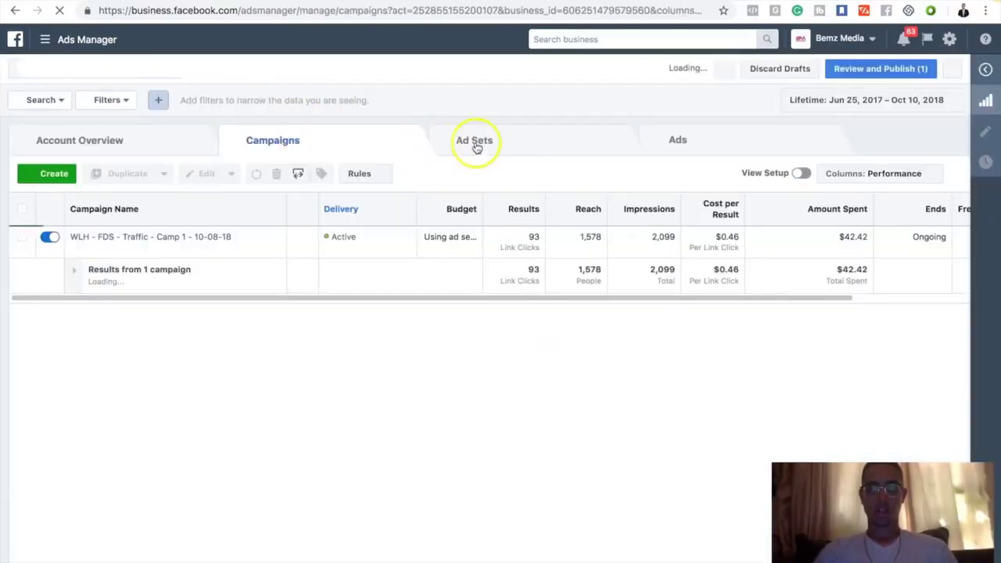
pyautogui.click(485, 142)
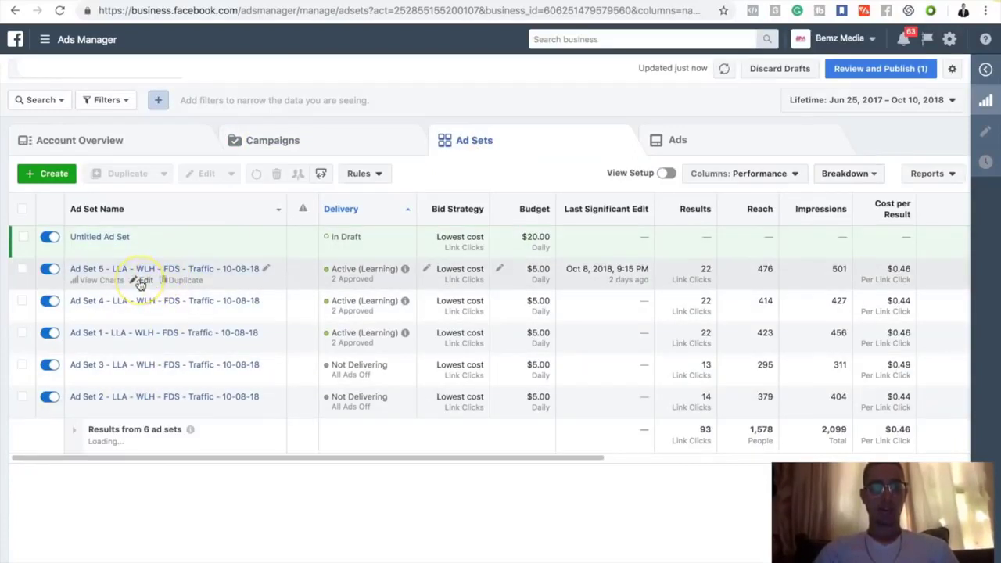
pyautogui.click(144, 345)
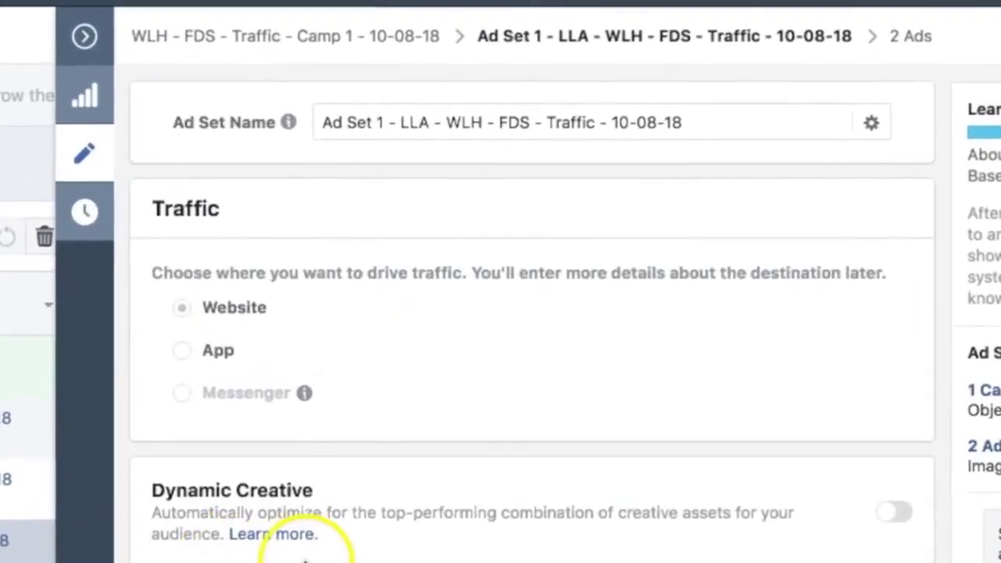
# Step: Examine Ad Set 1's traffic destination, schedule and lookalike audience settings
pyautogui.scroll(-2, 407, 469)
pyautogui.scroll(2, 407, 467)
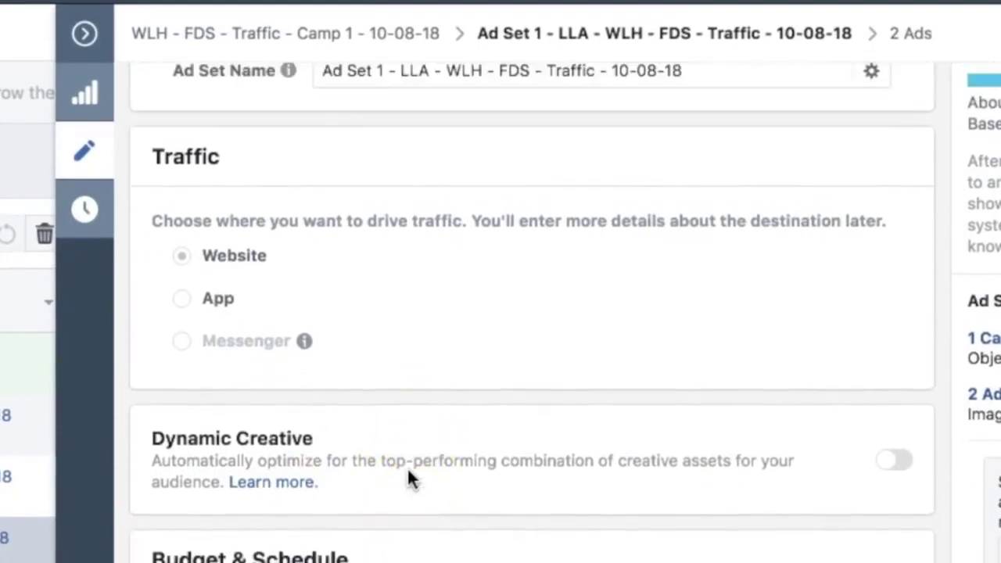
pyautogui.scroll(-12, 407, 467)
pyautogui.scroll(-5, 407, 467)
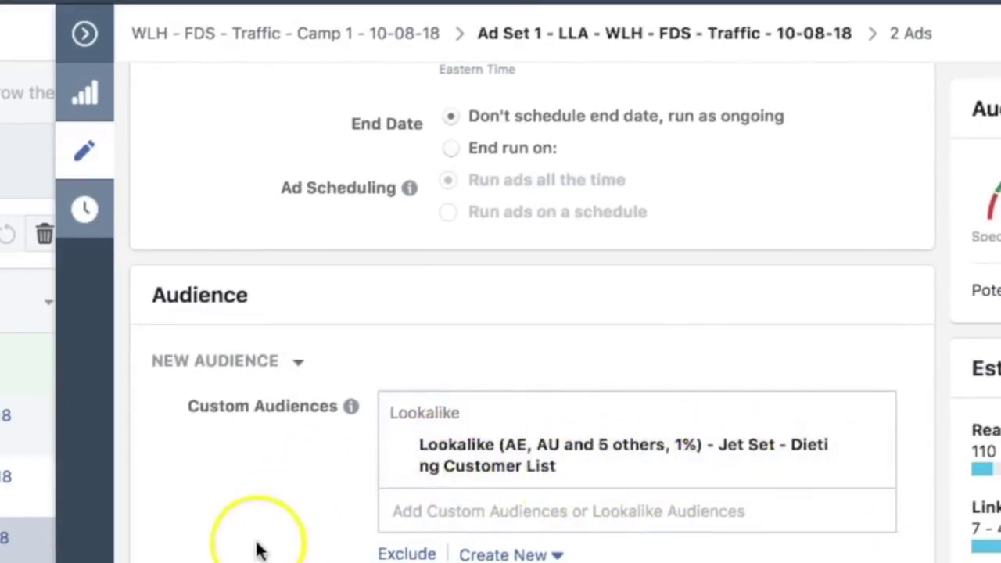
pyautogui.scroll(-9, 258, 547)
pyautogui.scroll(5, 257, 547)
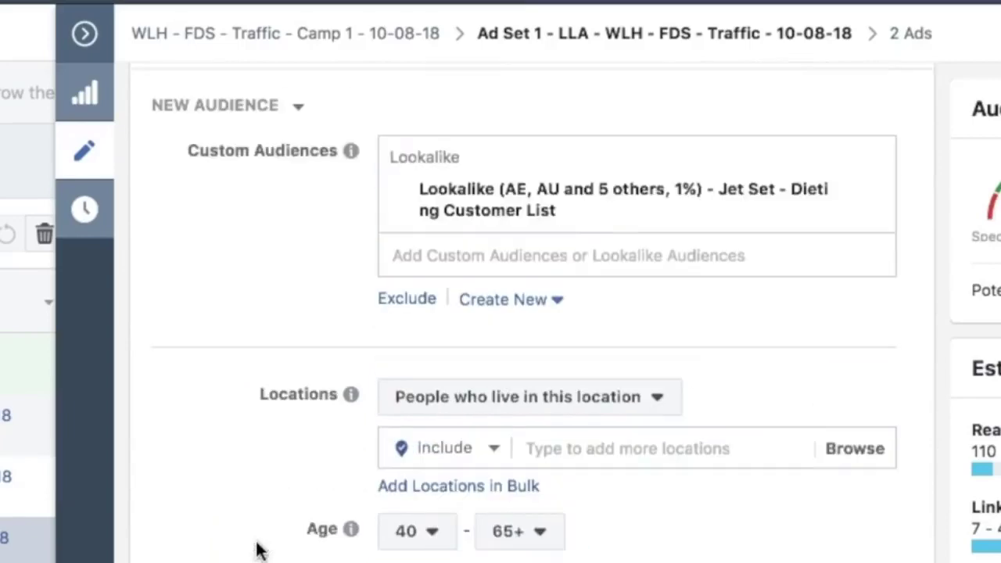
# Step: Examine Ad Set 1's excluded interests, age, gender, language and location targeting, and close the ad set editor
pyautogui.scroll(-20, 489, 557)
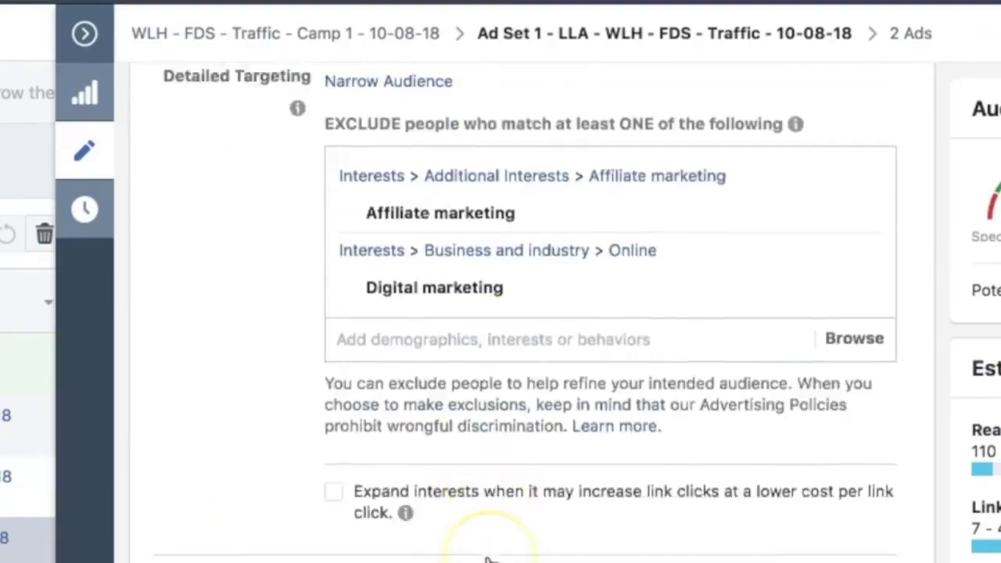
pyautogui.scroll(9, 487, 557)
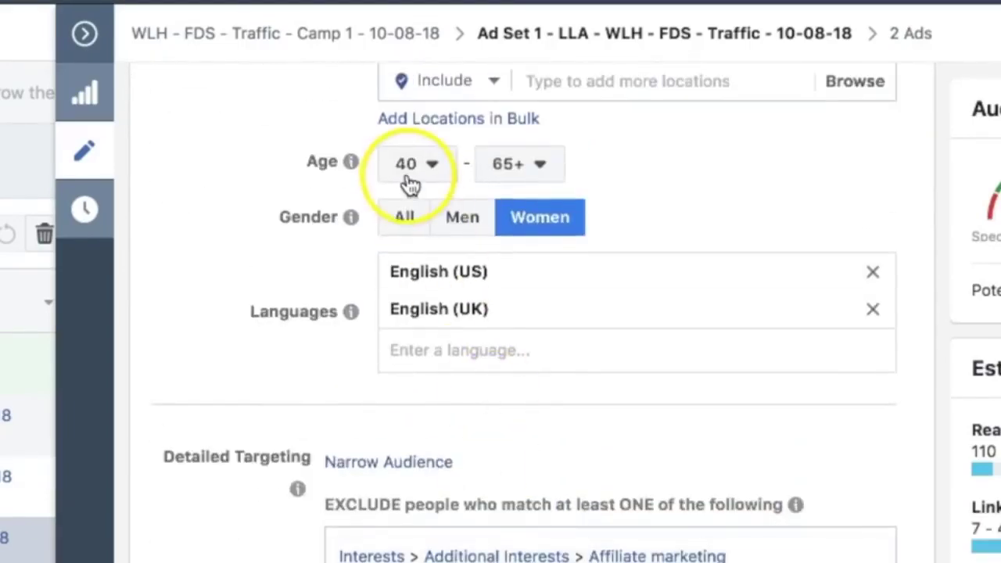
pyautogui.scroll(-2, 441, 499)
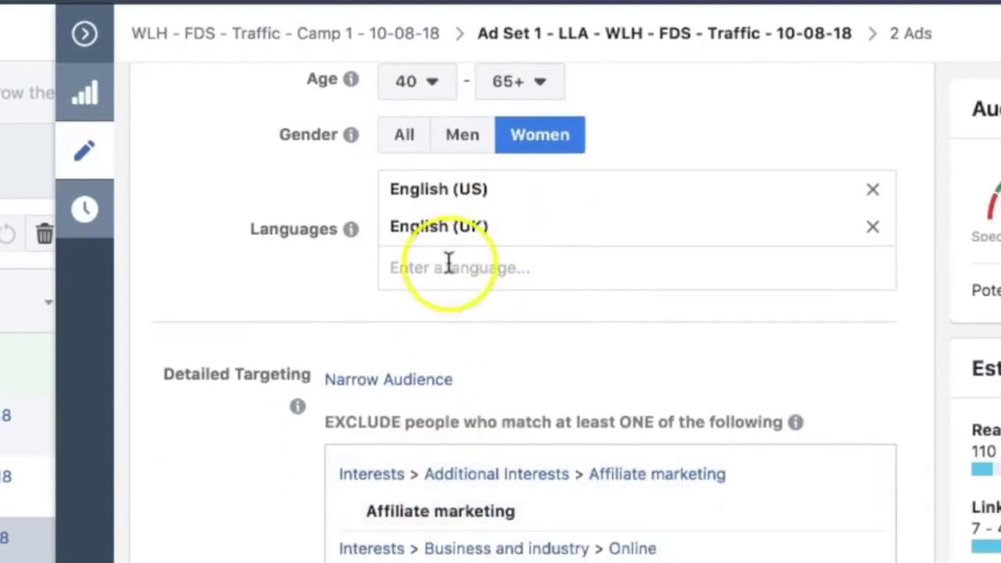
pyautogui.scroll(-2, 412, 497)
pyautogui.scroll(8, 412, 494)
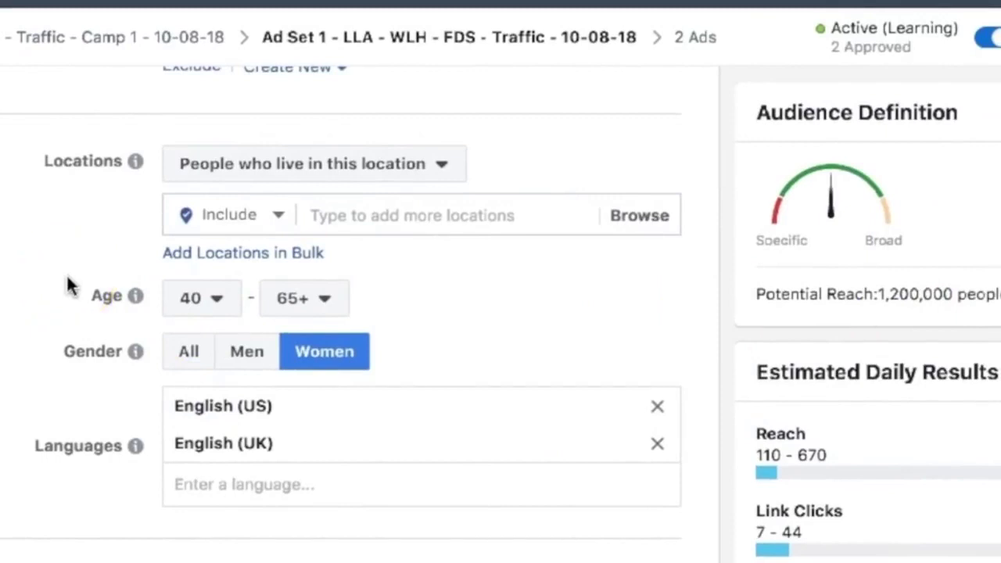
pyautogui.click(26, 194)
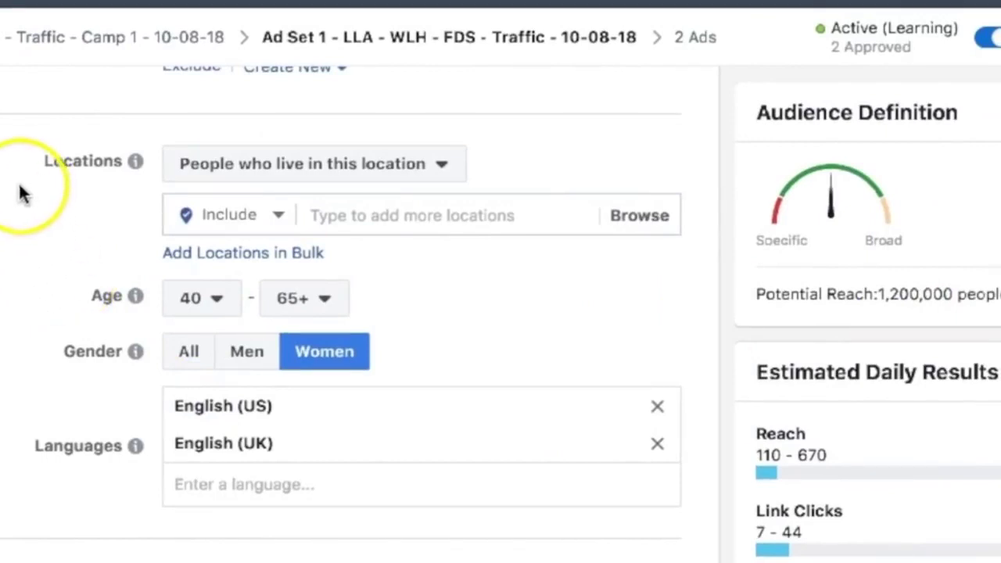
pyautogui.scroll(10, 2, 130)
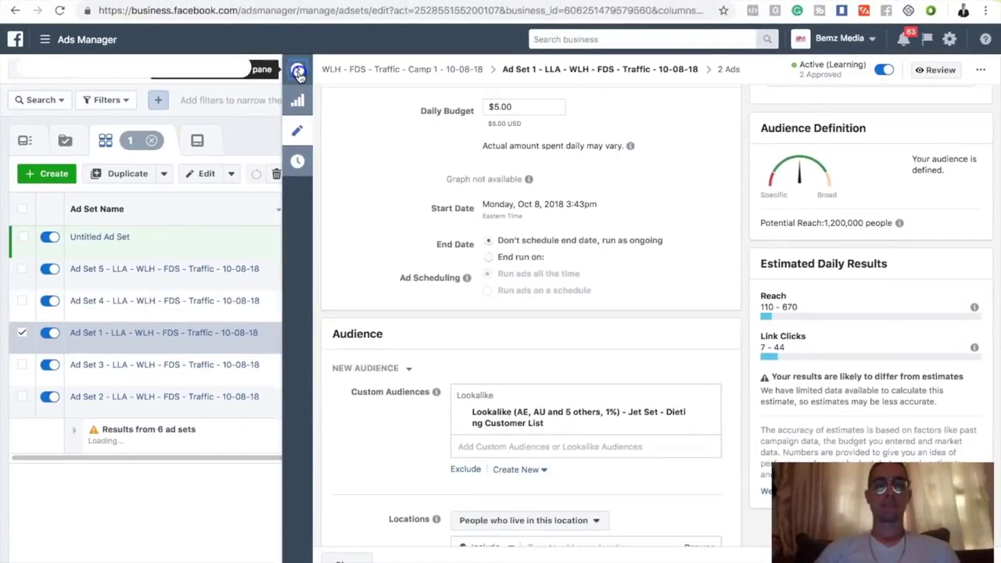
pyautogui.click(298, 71)
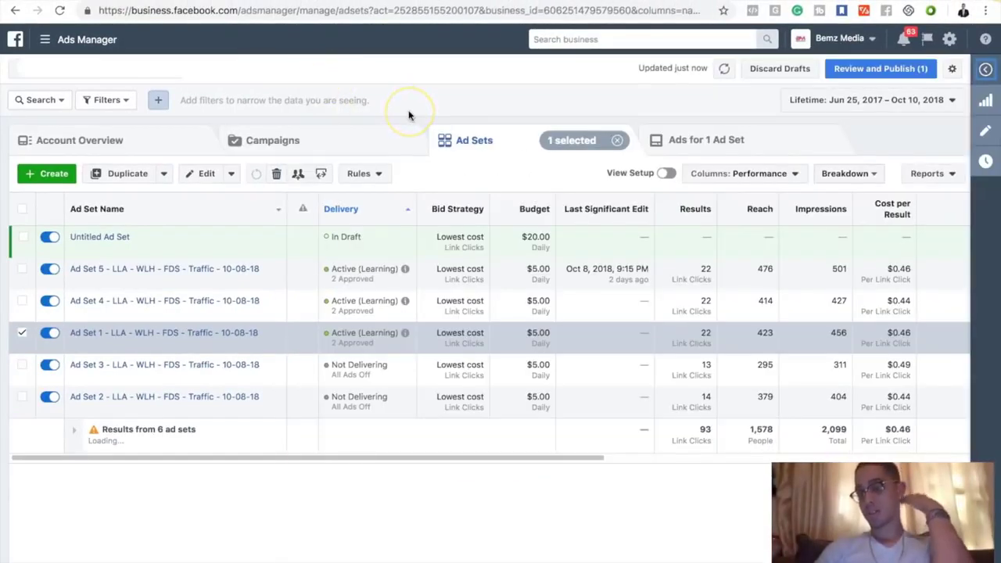
# Step: Open Audience Insights and start a new audience based on Everyone on Facebook
pyautogui.click(63, 41)
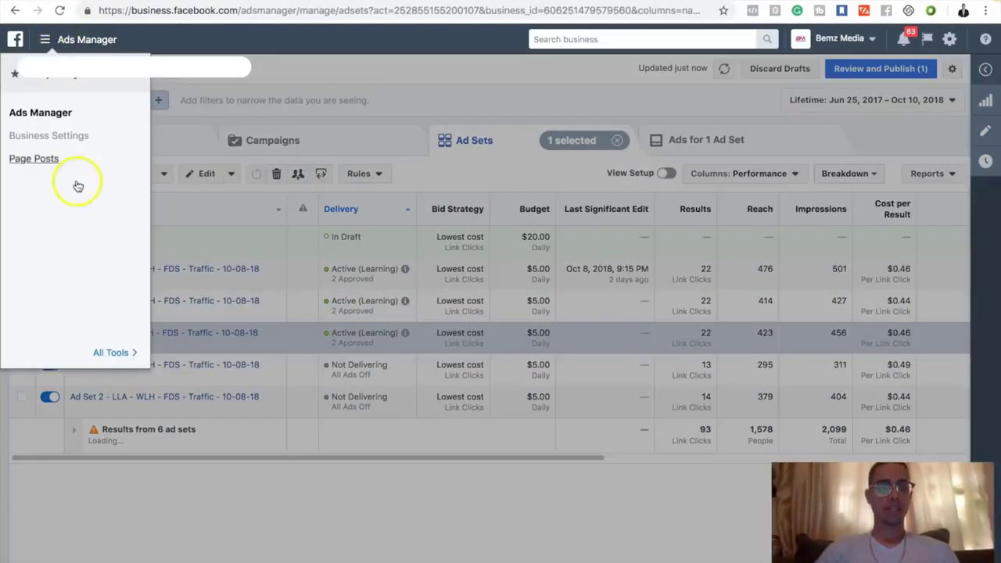
pyautogui.moveTo(112, 350)
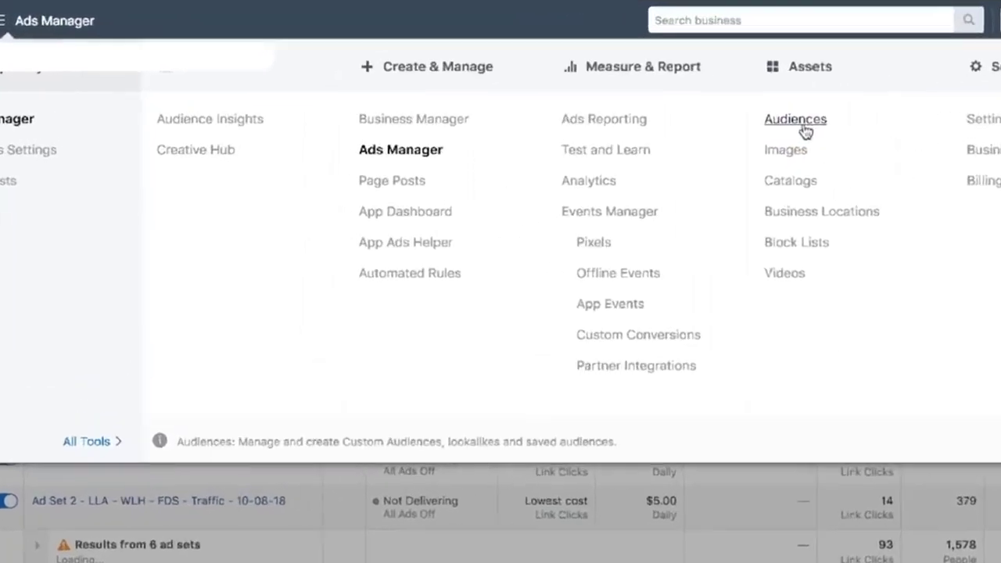
pyautogui.click(197, 116)
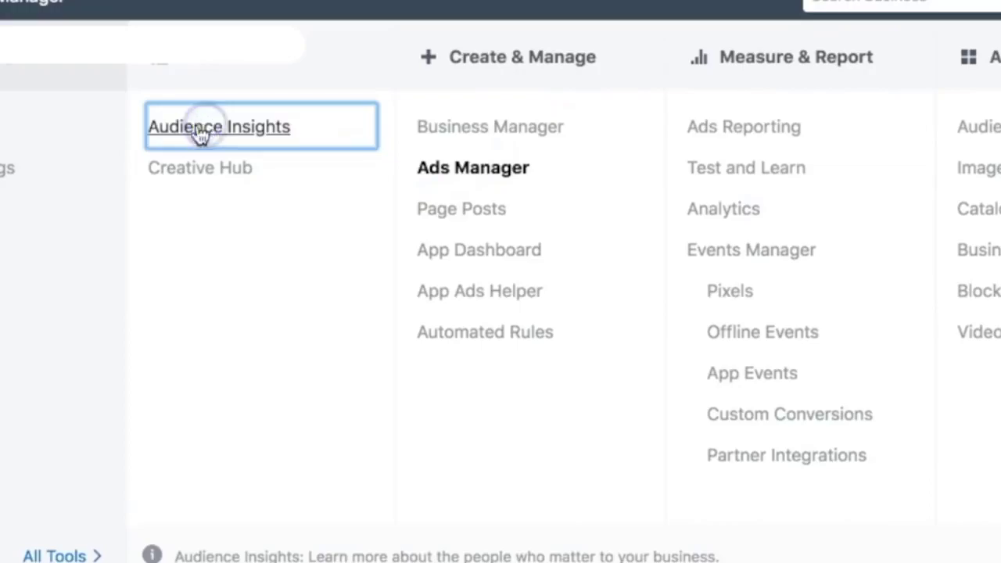
pyautogui.click(315, 141)
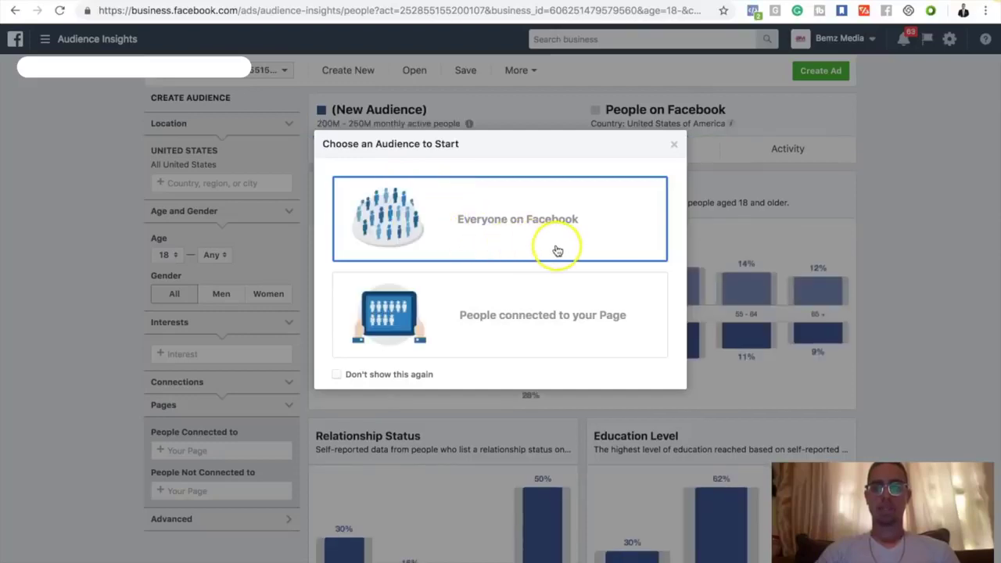
pyautogui.click(601, 244)
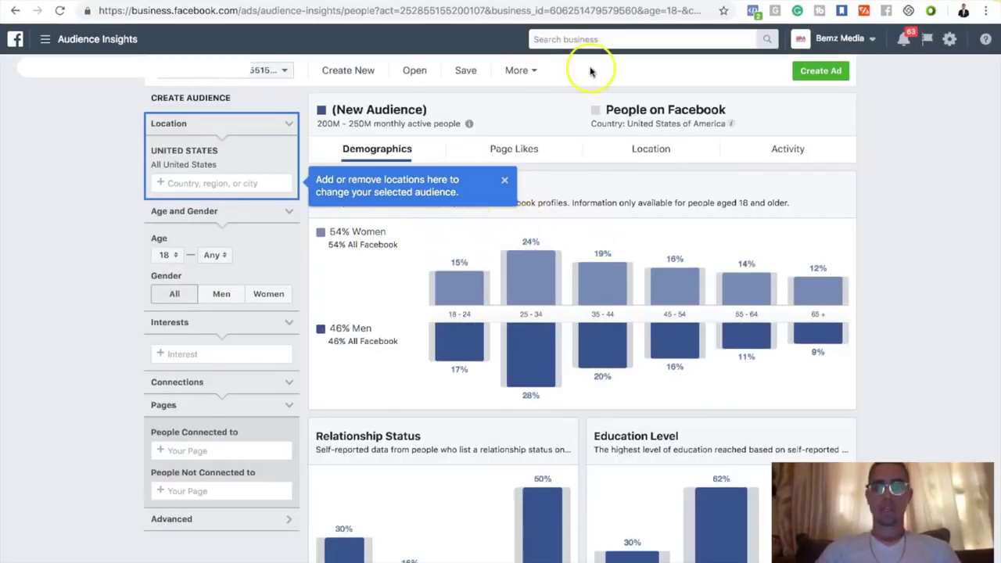
# Step: Open google.com in a new browser tab and return to Audience Insights
pyautogui.hotkey('ctrl', 't')
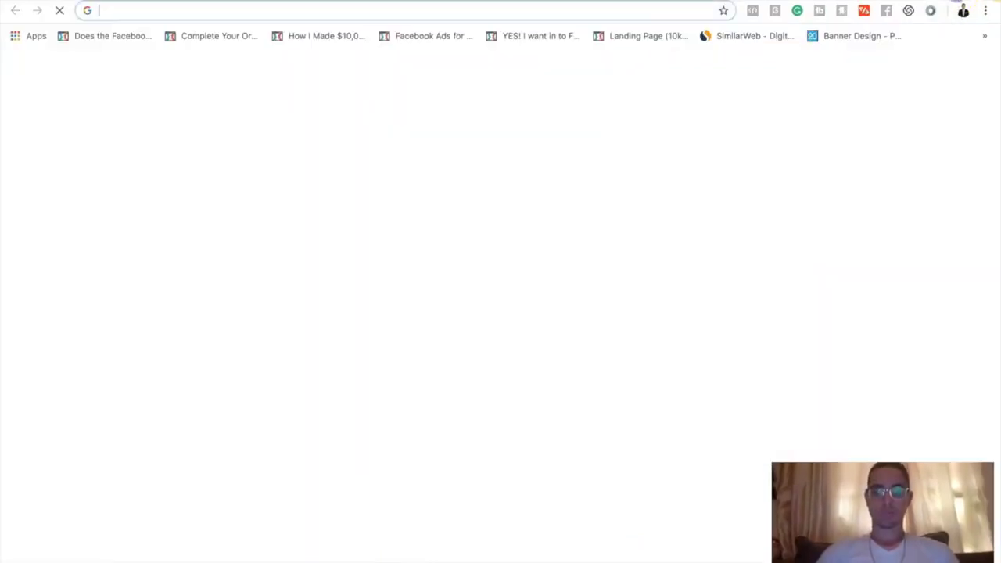
pyautogui.write('google.com')
pyautogui.press('Return')
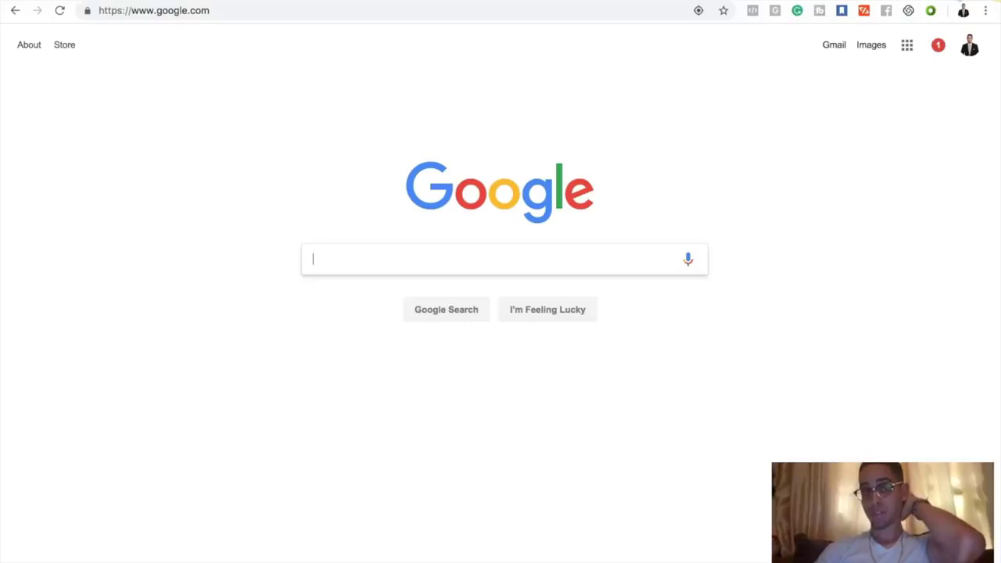
pyautogui.moveTo(319, 2)
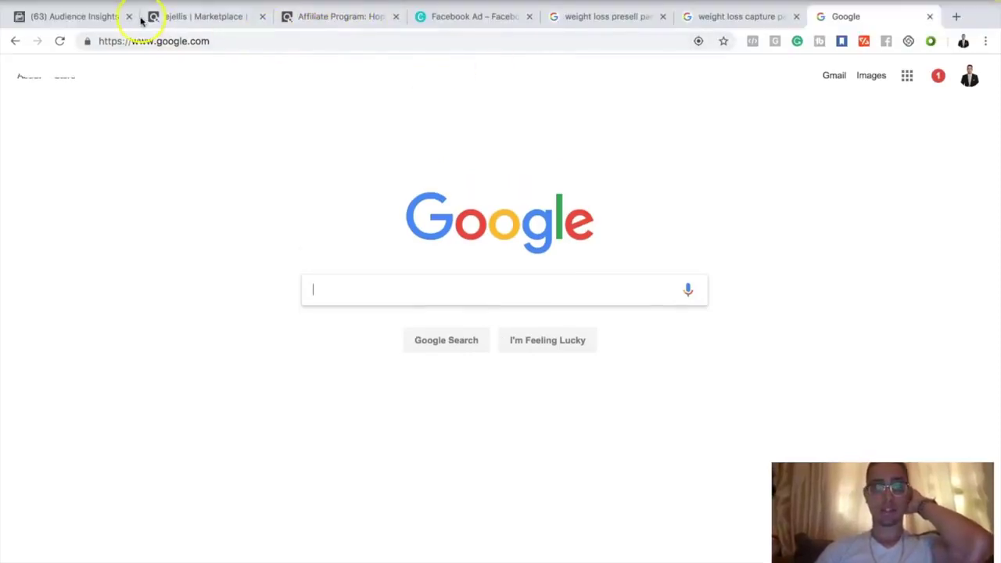
pyautogui.click(78, 16)
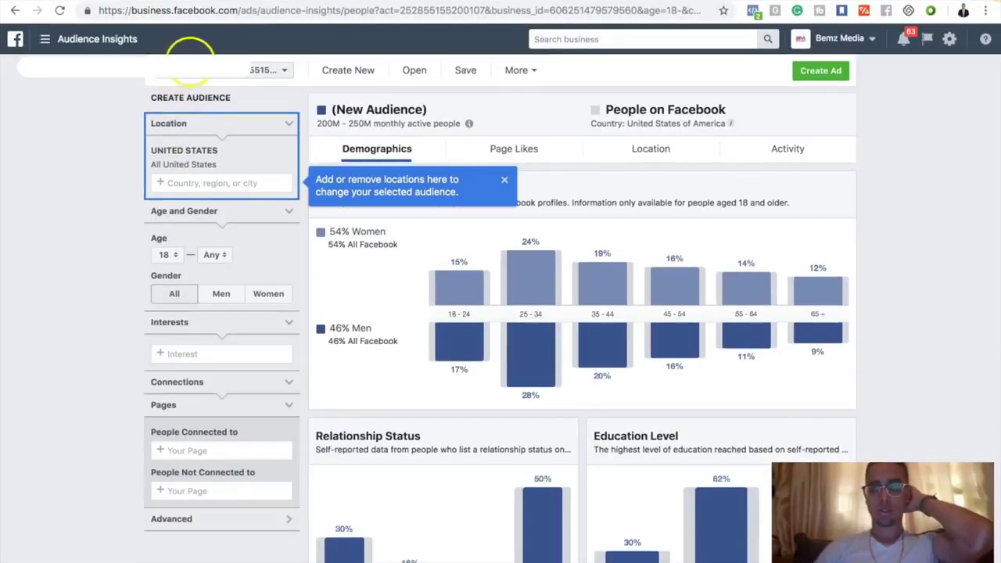
# Step: Switch back to the Google tab and search for "weightloss"
pyautogui.click(866, 1)
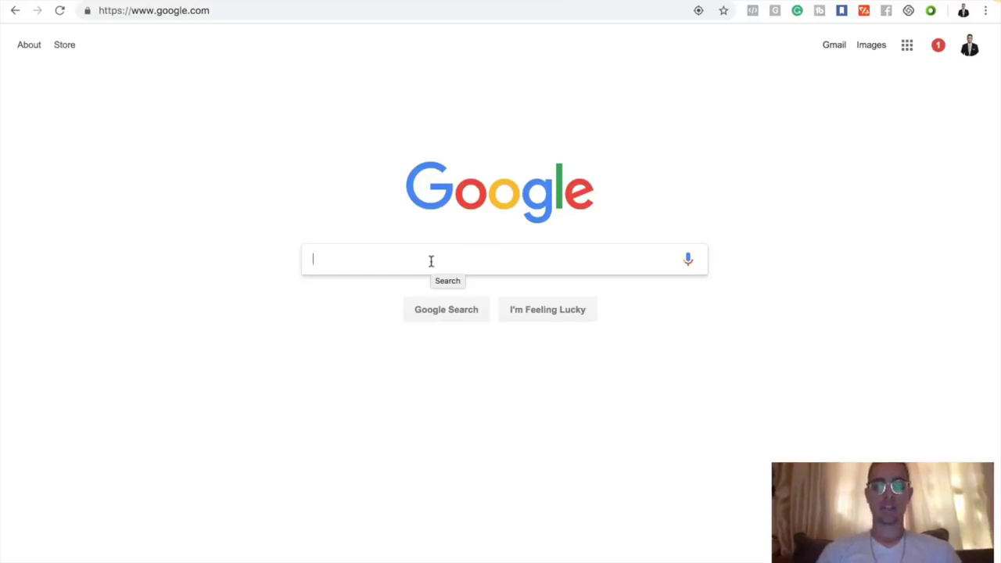
pyautogui.write('w')
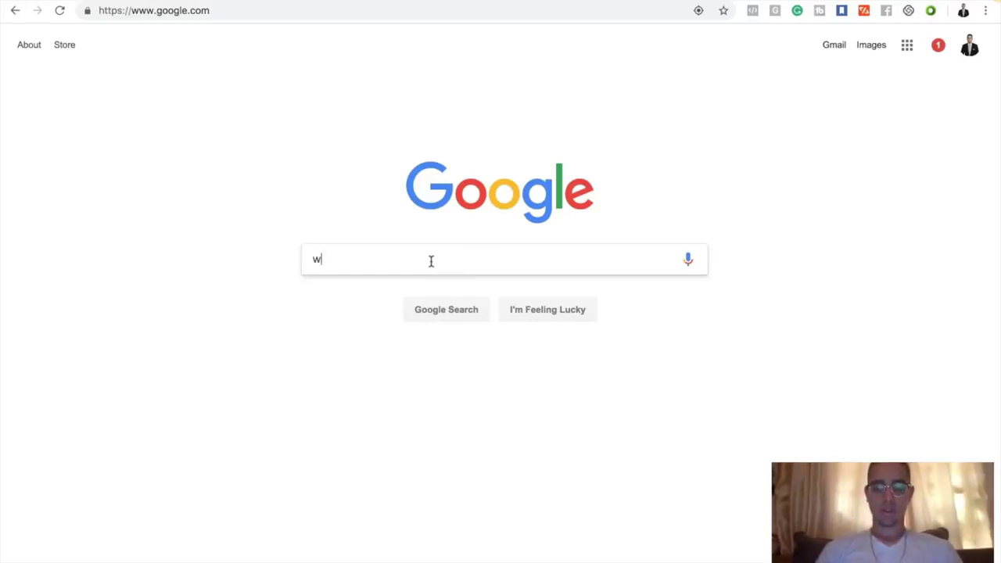
pyautogui.write('eightlo')
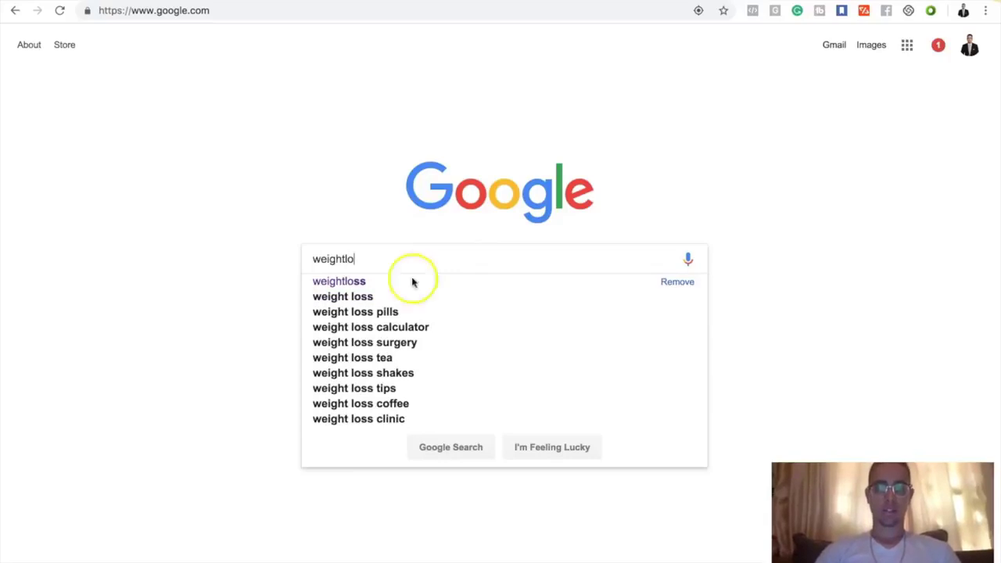
pyautogui.click(366, 282)
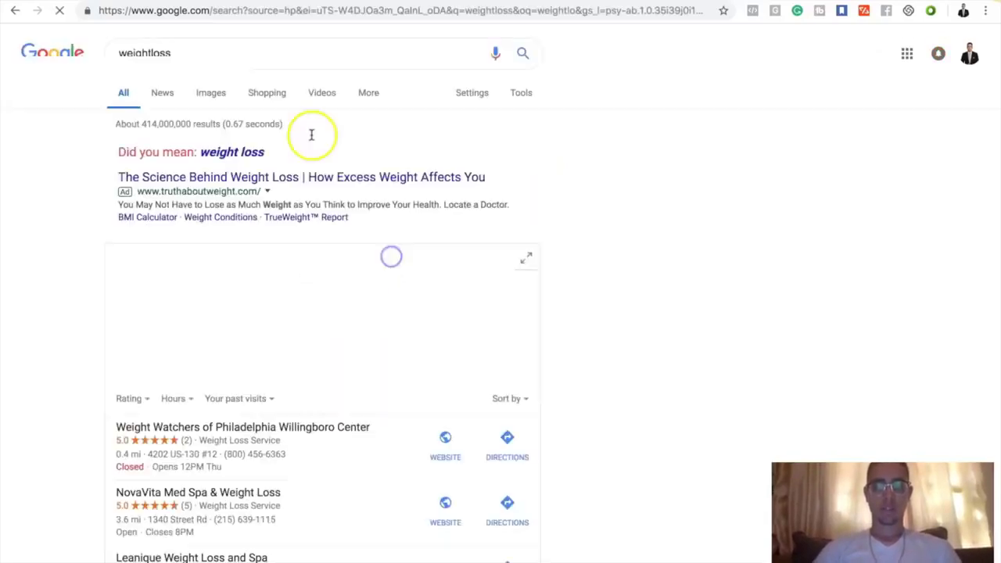
# Step: Extend the Google query to "weightloss gurus" and run the search
pyautogui.click(275, 61)
pyautogui.write('gu')
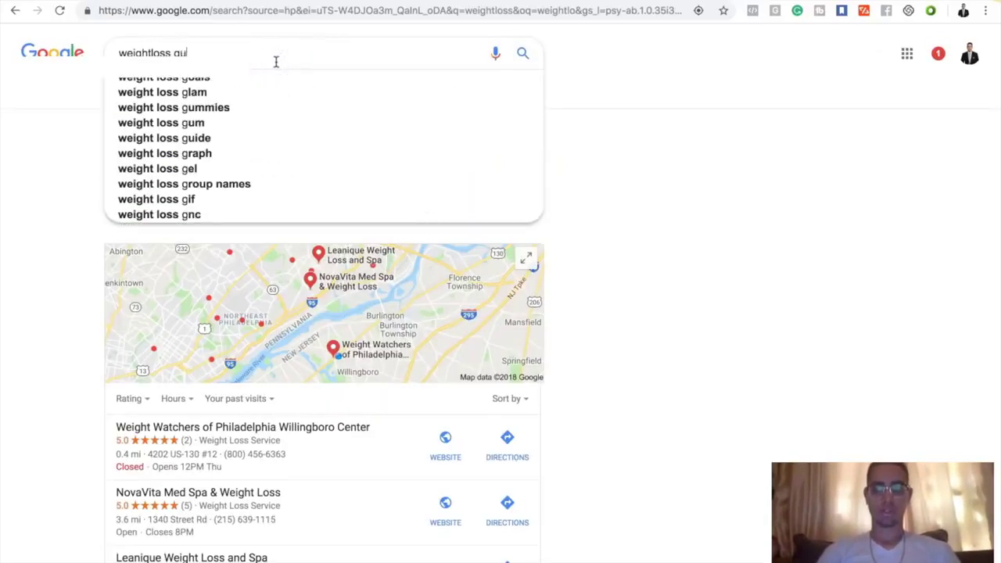
pyautogui.write('ru')
pyautogui.write('s')
pyautogui.press('Return')
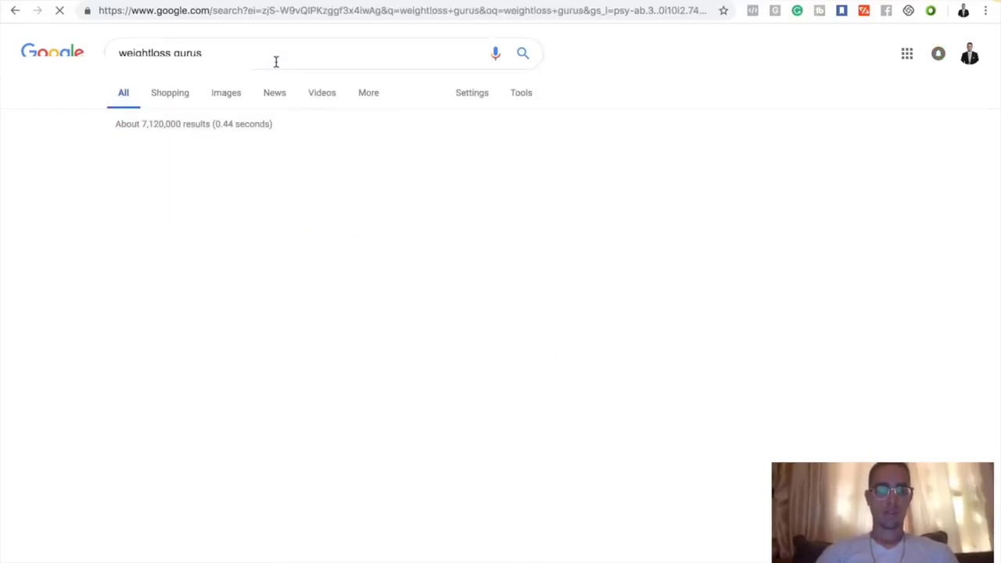
# Step: Open Greatist's article on the most influential health and fitness people and browse it down to the entries ranked 70 to 68
pyautogui.click(234, 205)
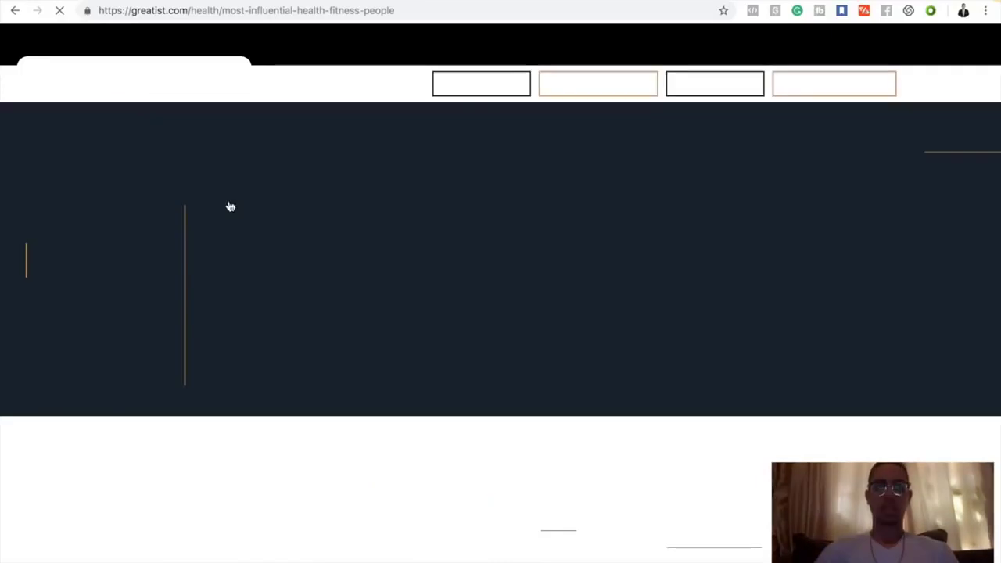
pyautogui.click(249, 250)
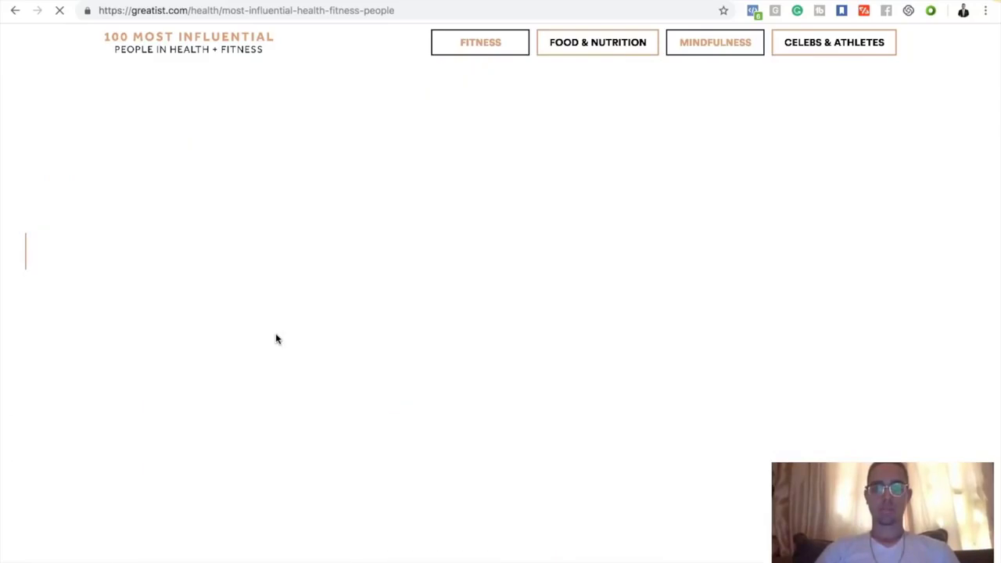
pyautogui.scroll(-7, 276, 338)
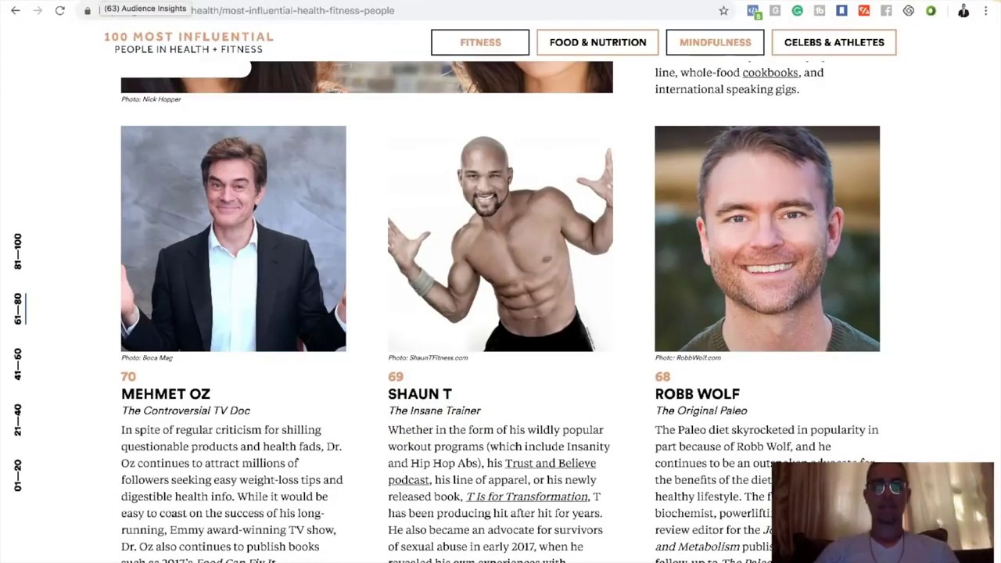
# Step: Switch to Audience Insights and add the public figure Shaun T as an interest of the new audience
pyautogui.click(105, 1)
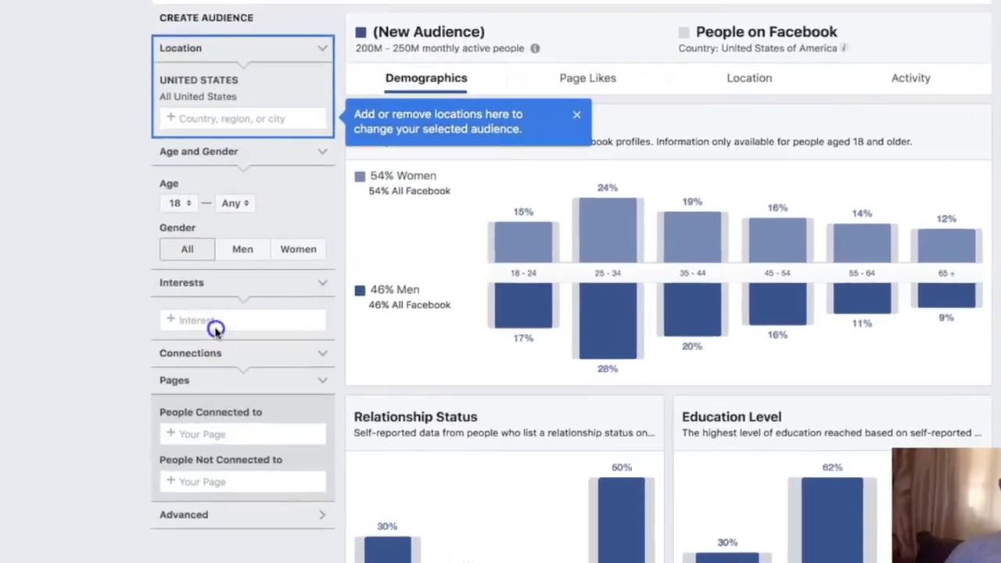
pyautogui.click(216, 328)
pyautogui.write('sean t')
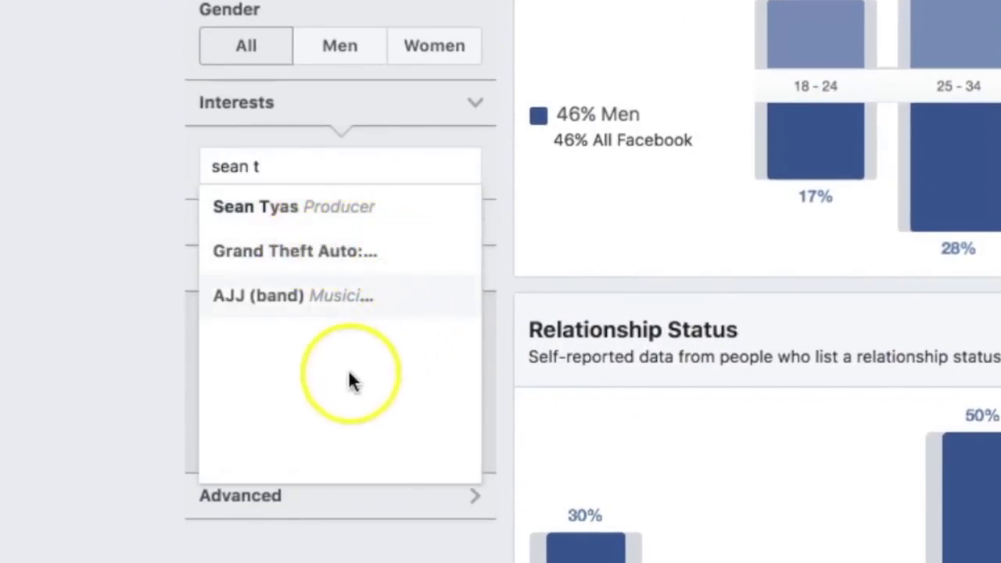
pyautogui.press('BackSpace')
pyautogui.press('BackSpace')
pyautogui.press('BackSpace')
pyautogui.press('BackSpace')
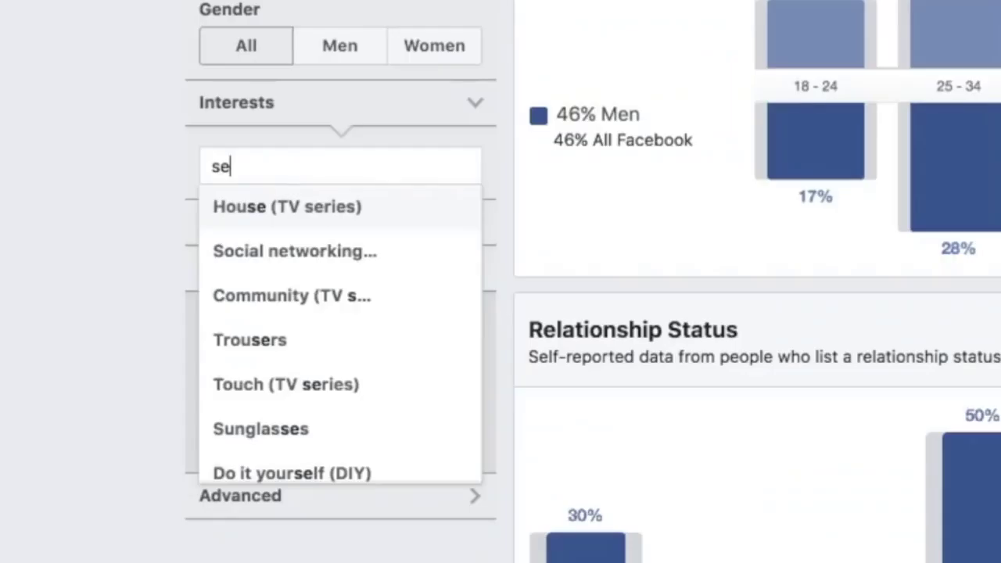
pyautogui.press('BackSpace')
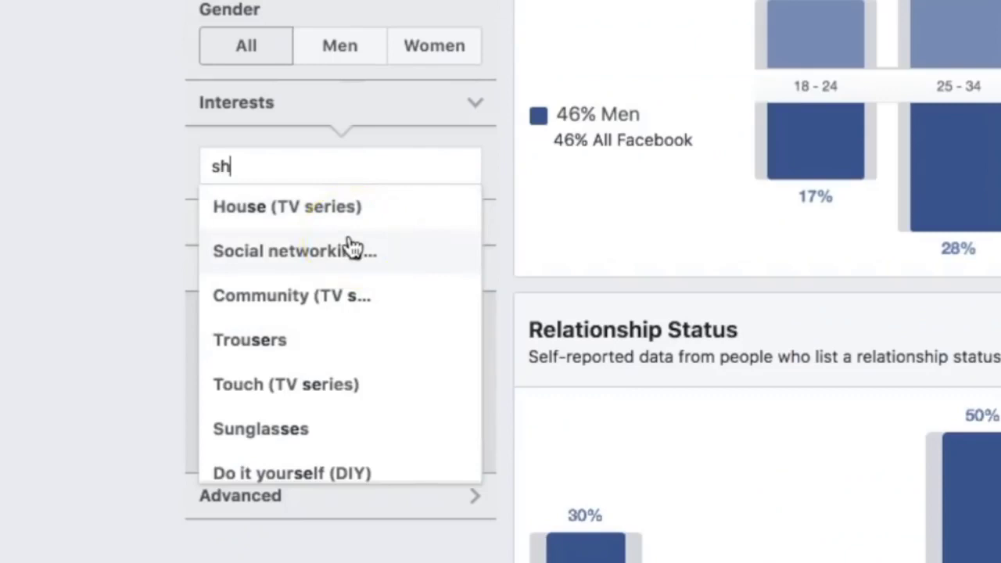
pyautogui.write('n t')
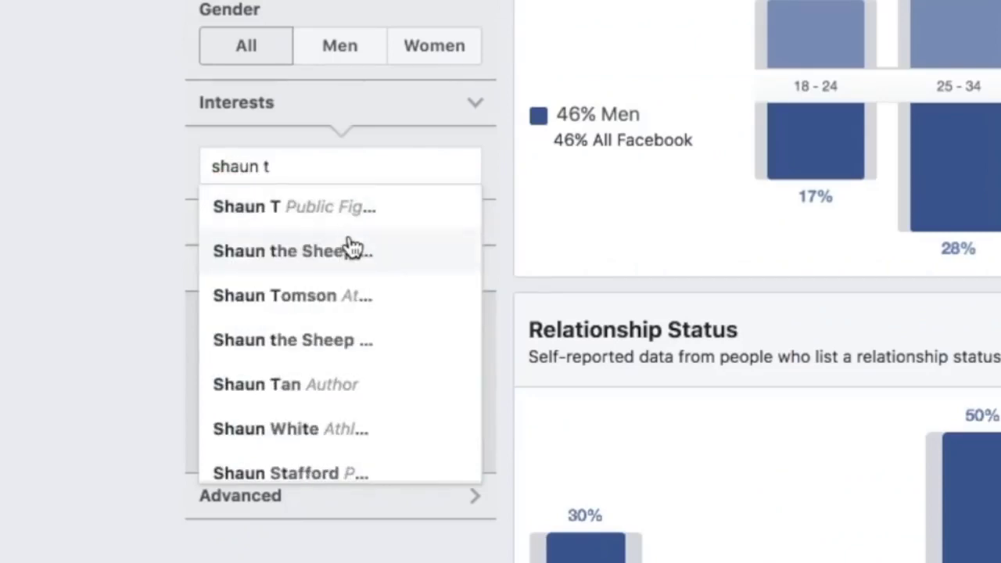
pyautogui.click(319, 203)
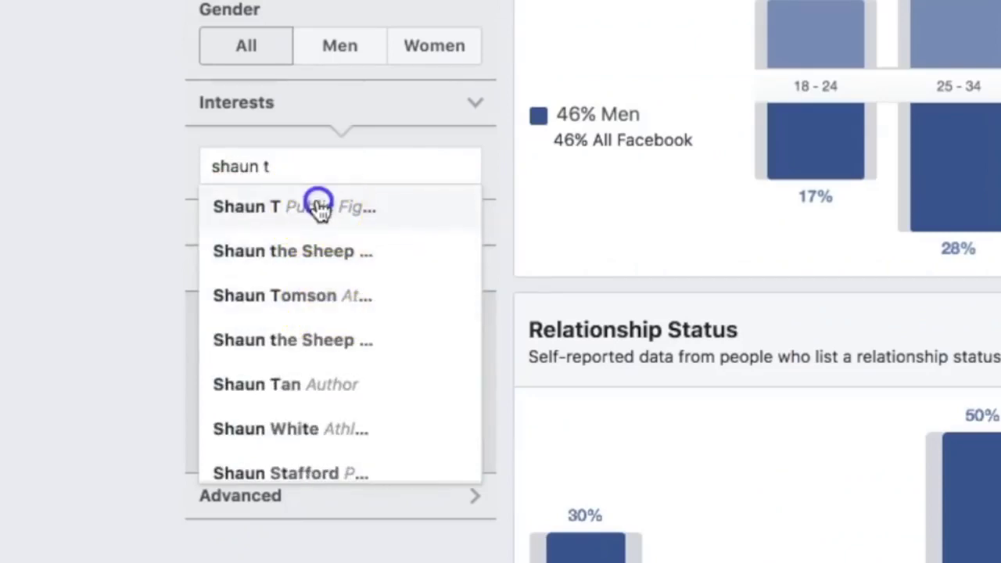
pyautogui.click(92, 178)
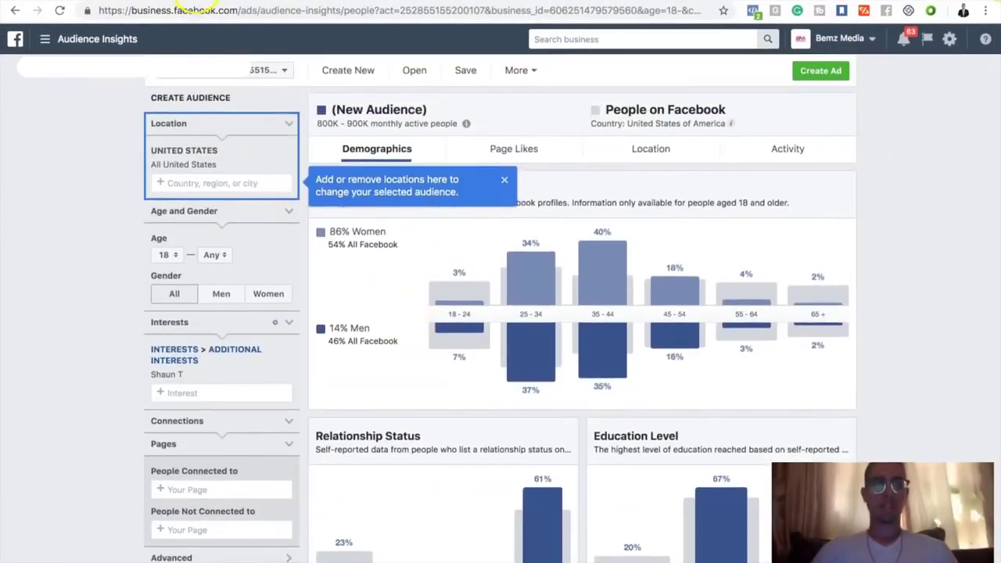
# Step: Leave Audience Insights for Ads Manager without saving and open the campaign's Untitled Ad Set for editing
pyautogui.click(47, 41)
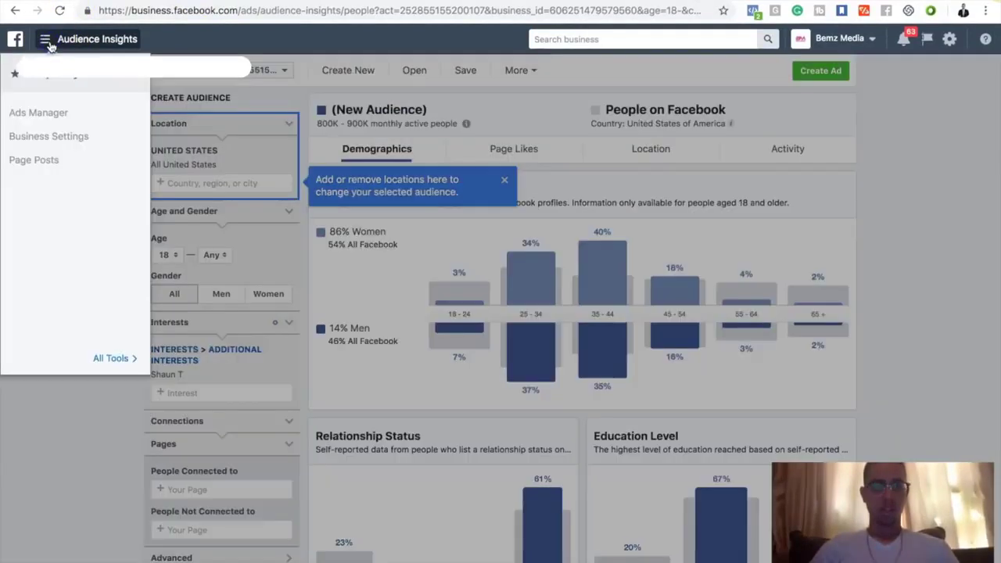
pyautogui.click(51, 116)
pyautogui.click(51, 116)
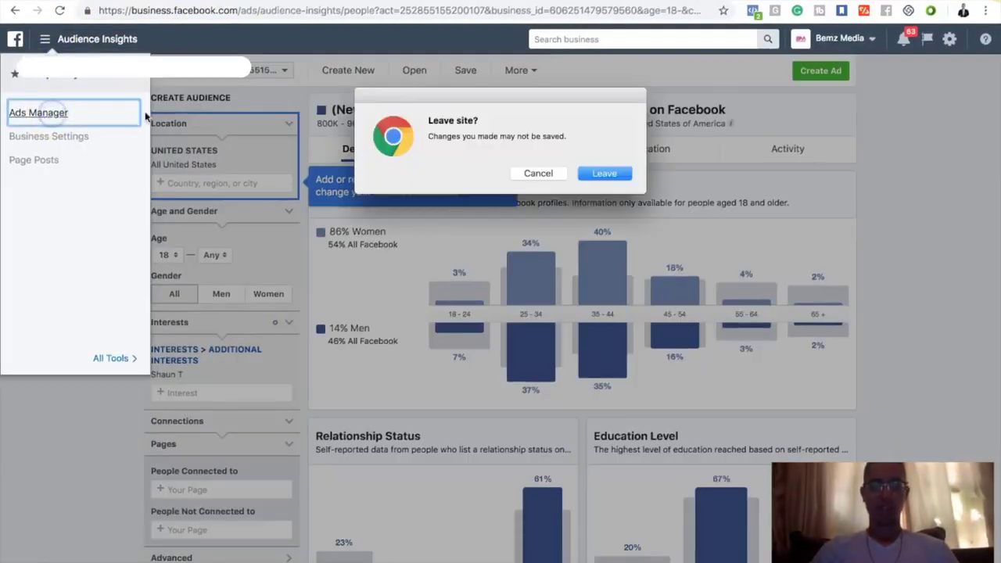
pyautogui.click(603, 173)
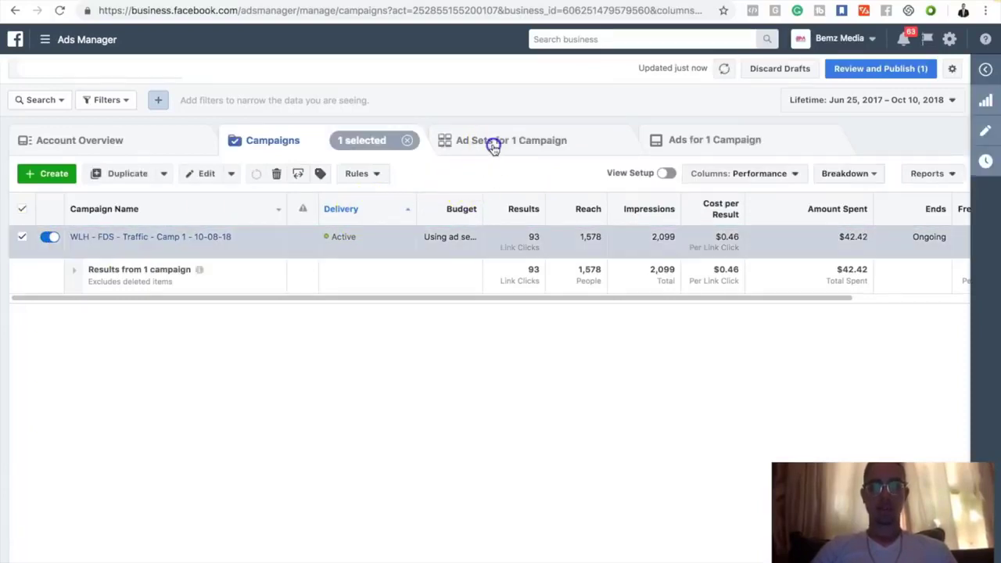
pyautogui.click(494, 149)
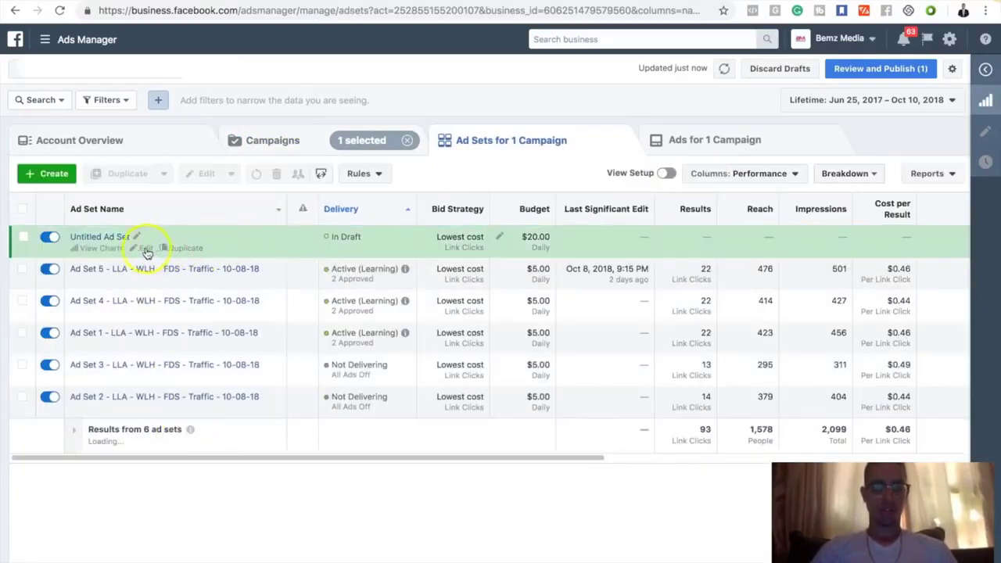
pyautogui.click(144, 248)
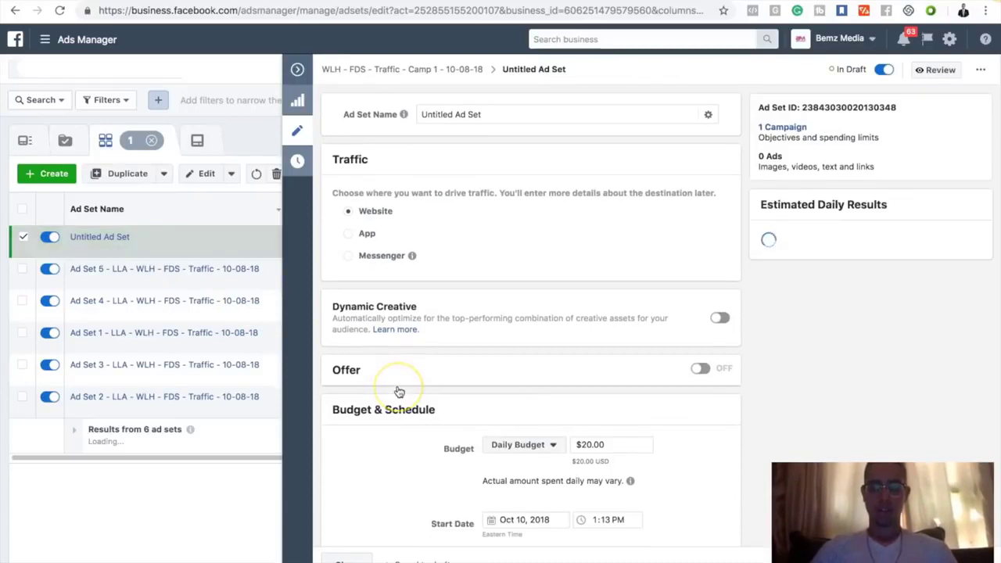
# Step: Include the interest "shaun t" in the Untitled Ad Set's detailed targeting
pyautogui.scroll(-7, 399, 390)
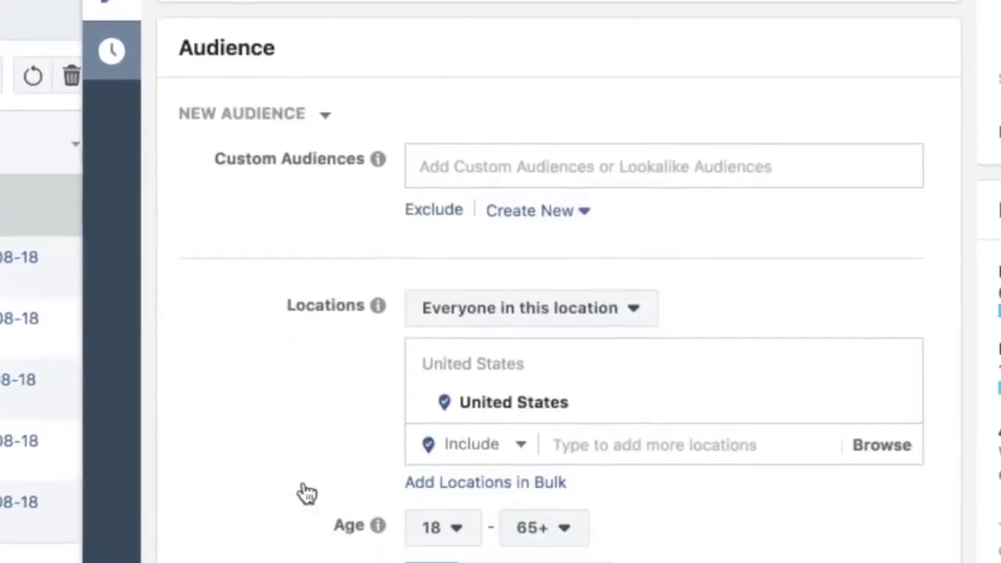
pyautogui.scroll(-6, 307, 492)
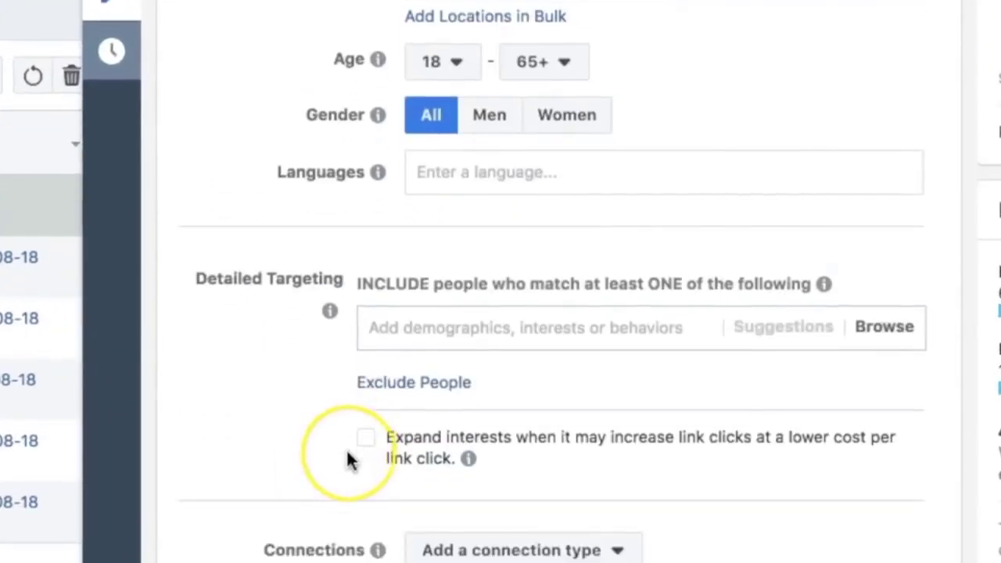
pyautogui.scroll(-2, 350, 460)
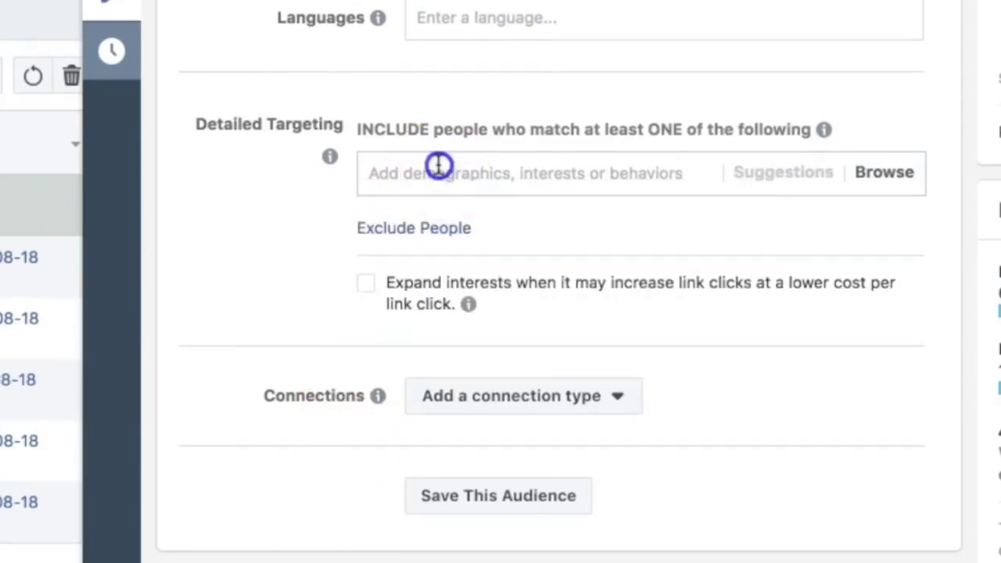
pyautogui.click(438, 164)
pyautogui.write('shaun t')
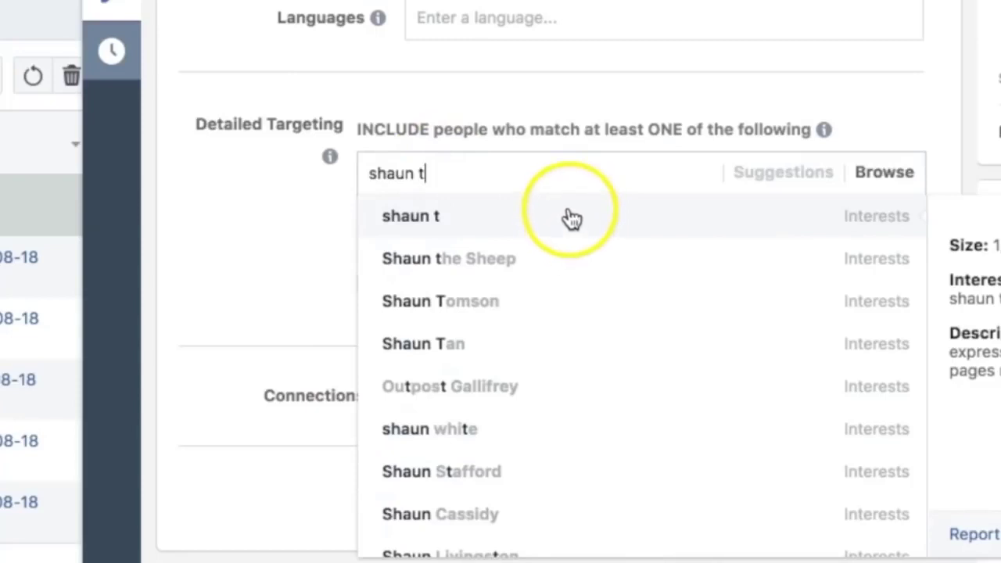
pyautogui.click(571, 217)
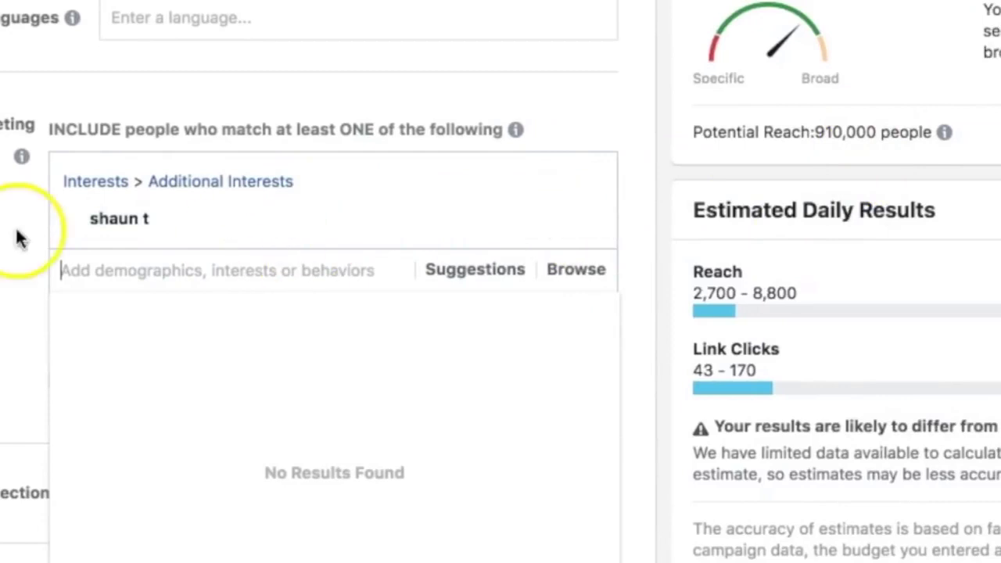
pyautogui.click(6, 267)
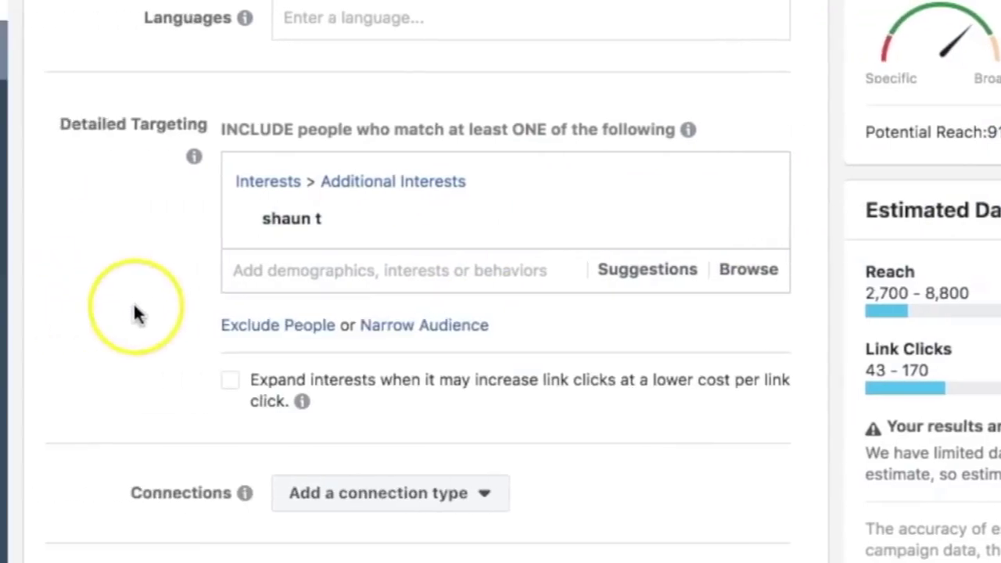
# Step: Review the ad set's location, age, gender and language settings and switch its placement option to Edit Placements
pyautogui.scroll(2, 267, 306)
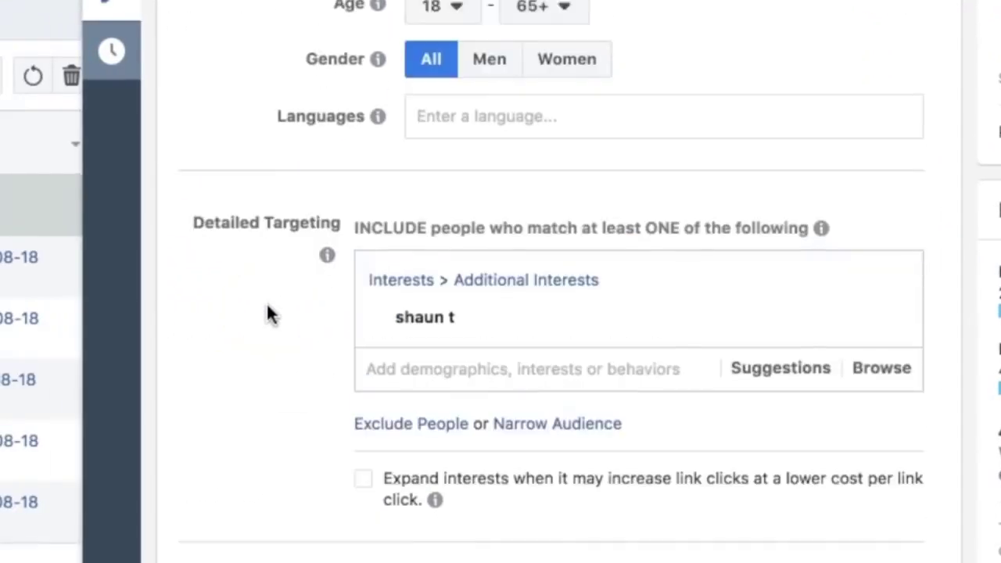
pyautogui.scroll(2, 268, 314)
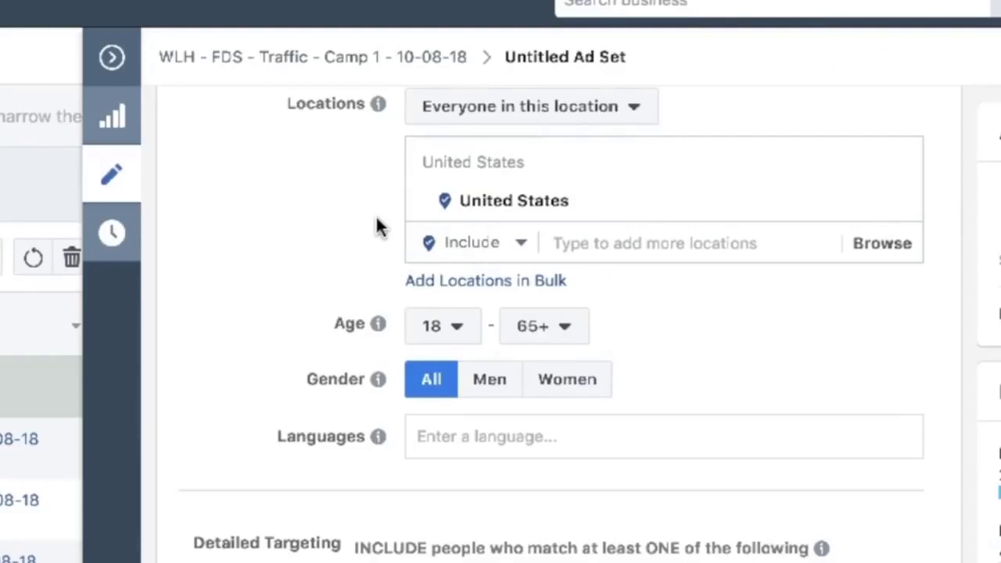
pyautogui.scroll(-5, 375, 227)
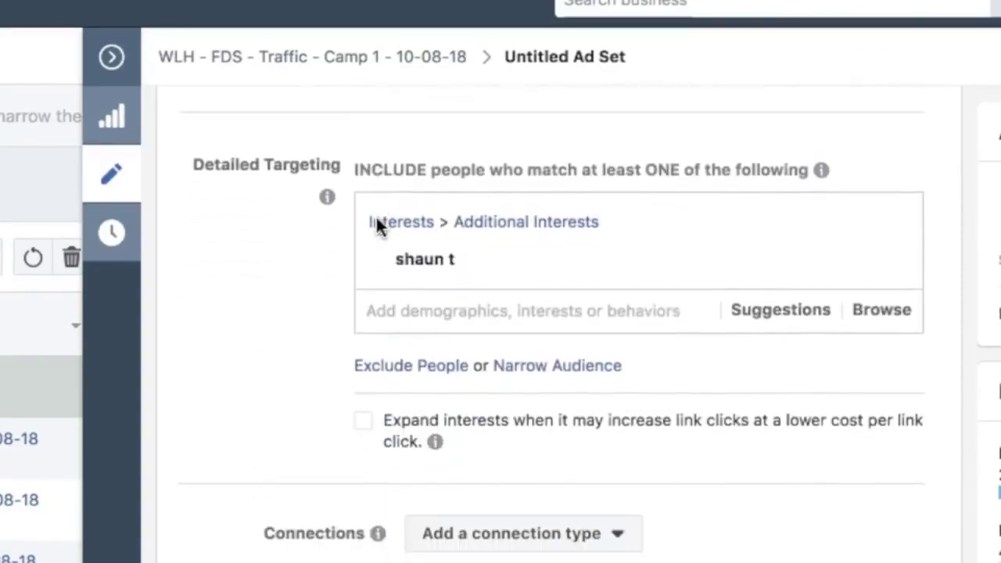
pyautogui.scroll(-5, 375, 219)
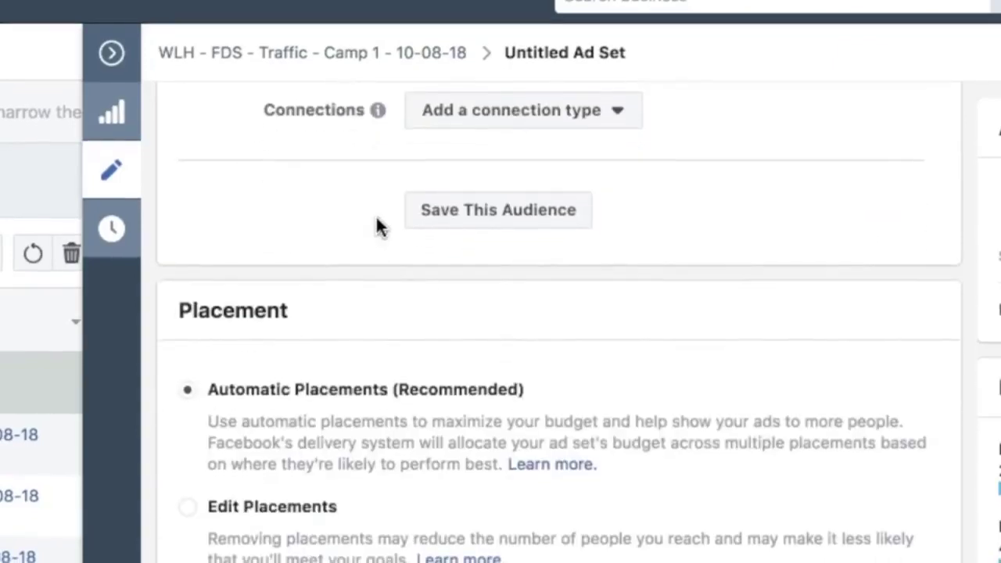
pyautogui.click(190, 510)
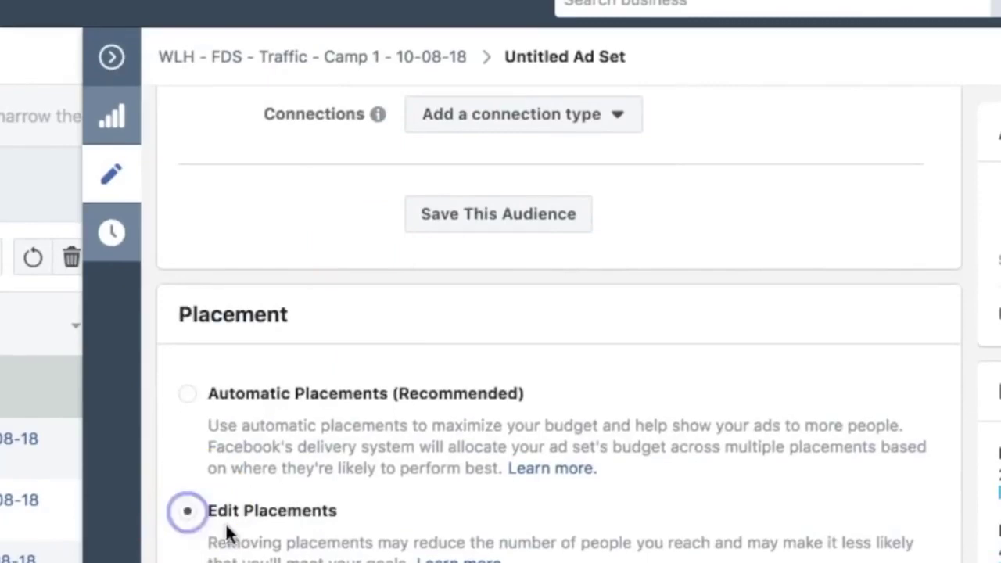
pyautogui.scroll(-10, 229, 531)
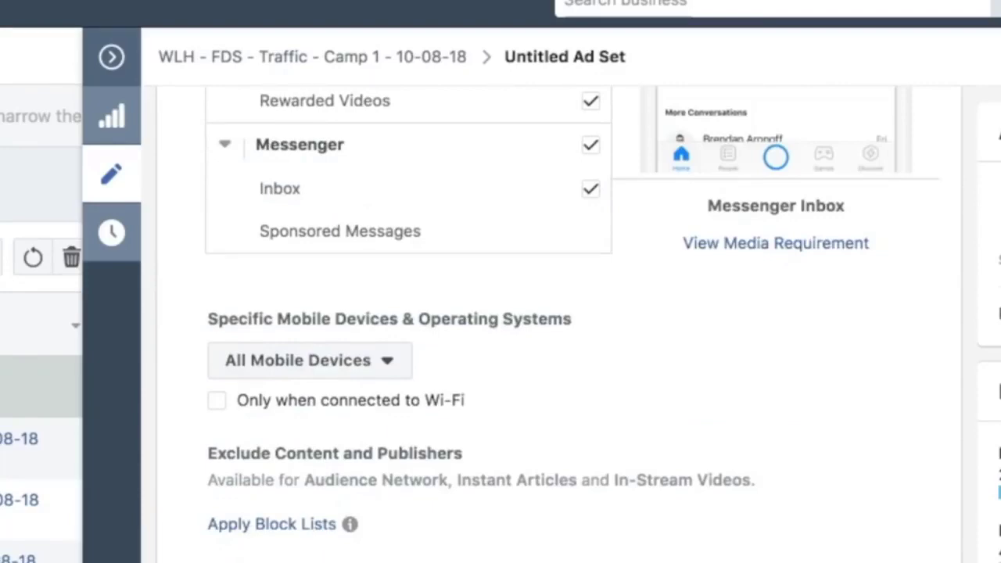
pyautogui.scroll(10, 362, 452)
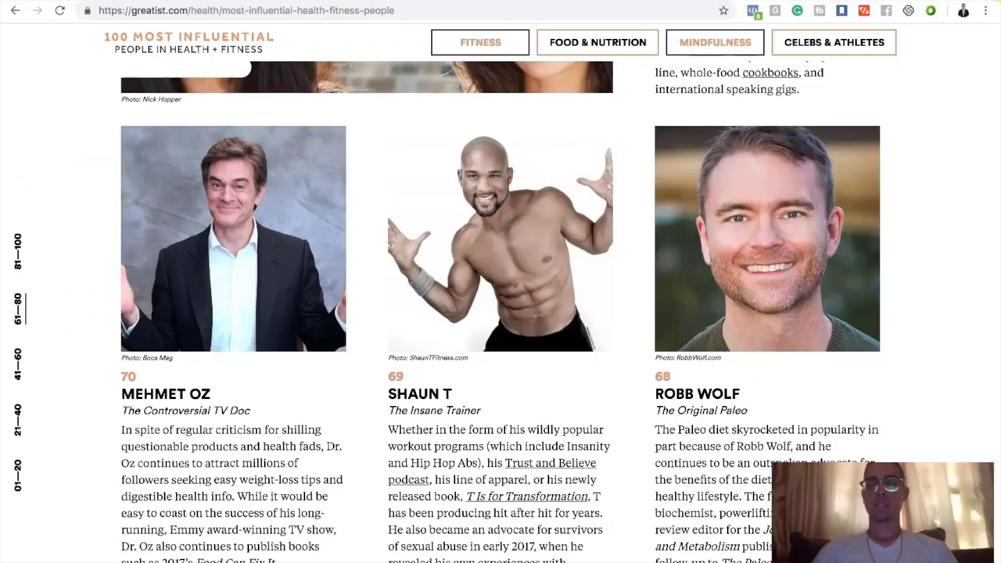
# Step: Browse Greatist's list of the 100 most influential people in health and fitness for more targeting ideas, closing the Untitled Ad Set's editor in between
pyautogui.scroll(-1, 684, 247)
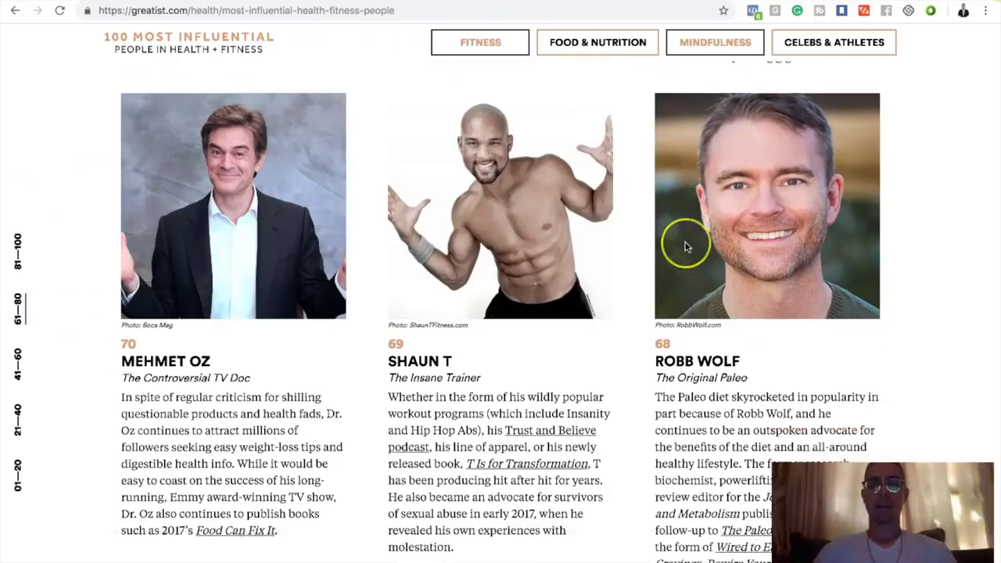
pyautogui.scroll(20, 685, 247)
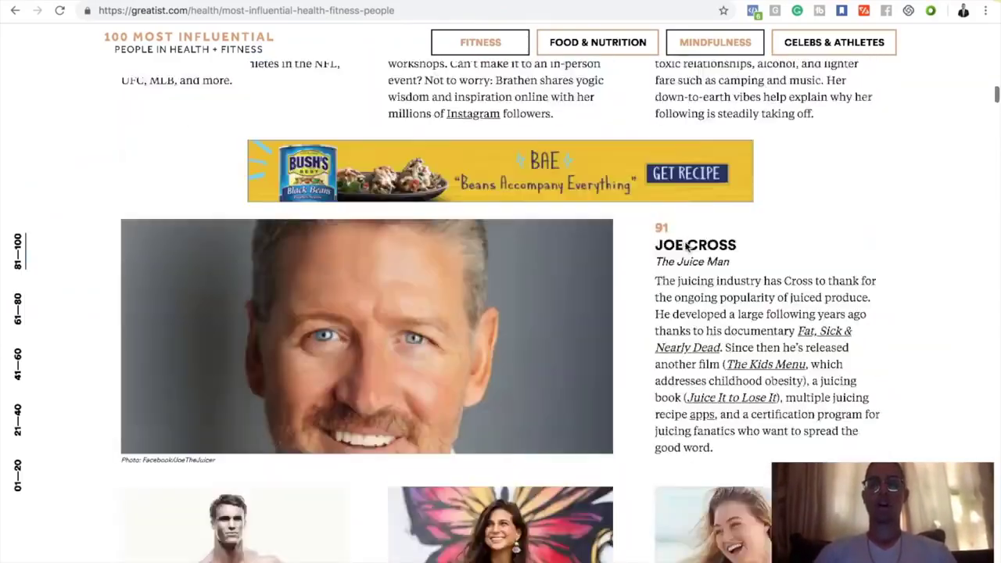
pyautogui.scroll(3, 685, 247)
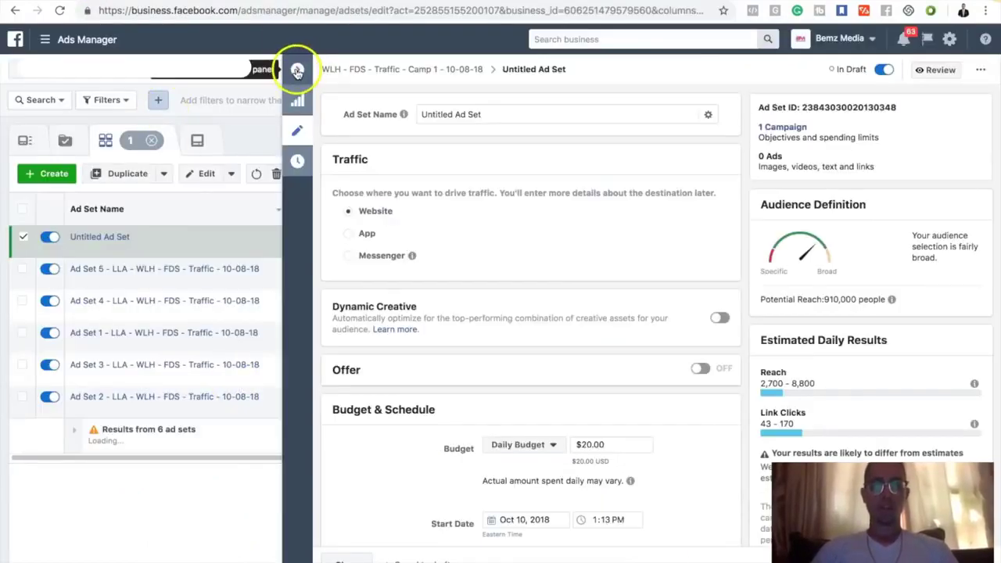
pyautogui.click(296, 175)
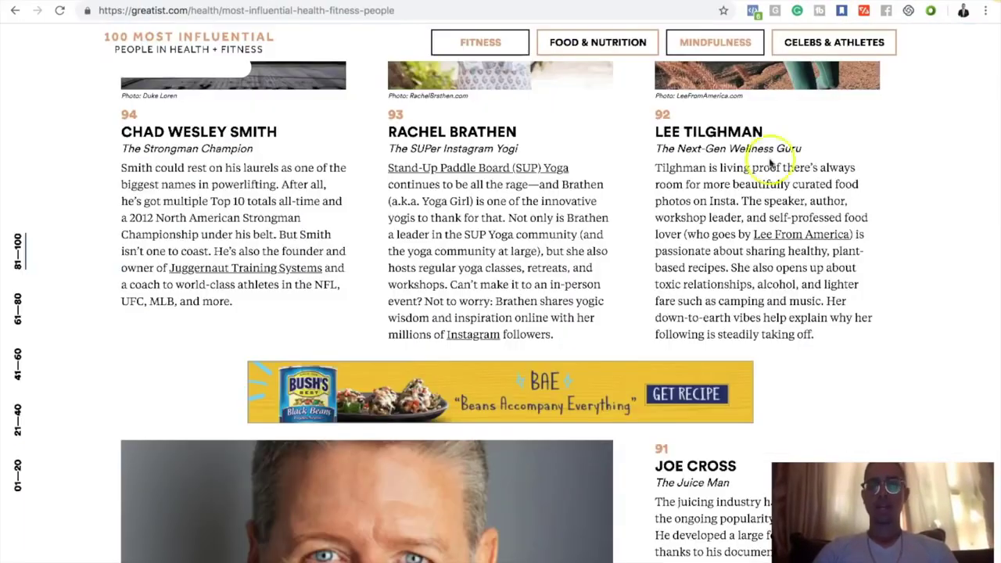
pyautogui.scroll(-20, 735, 246)
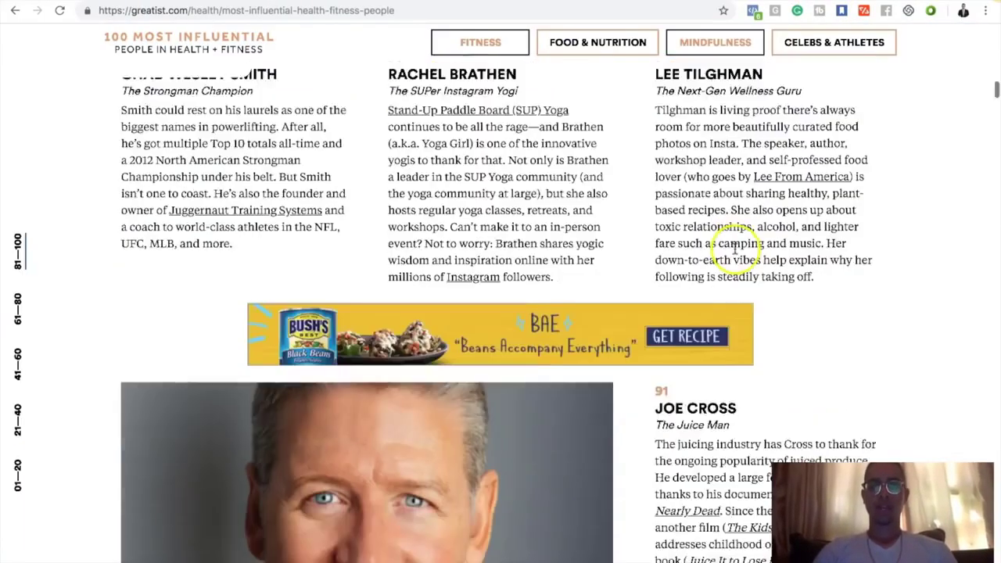
pyautogui.scroll(-20, 735, 246)
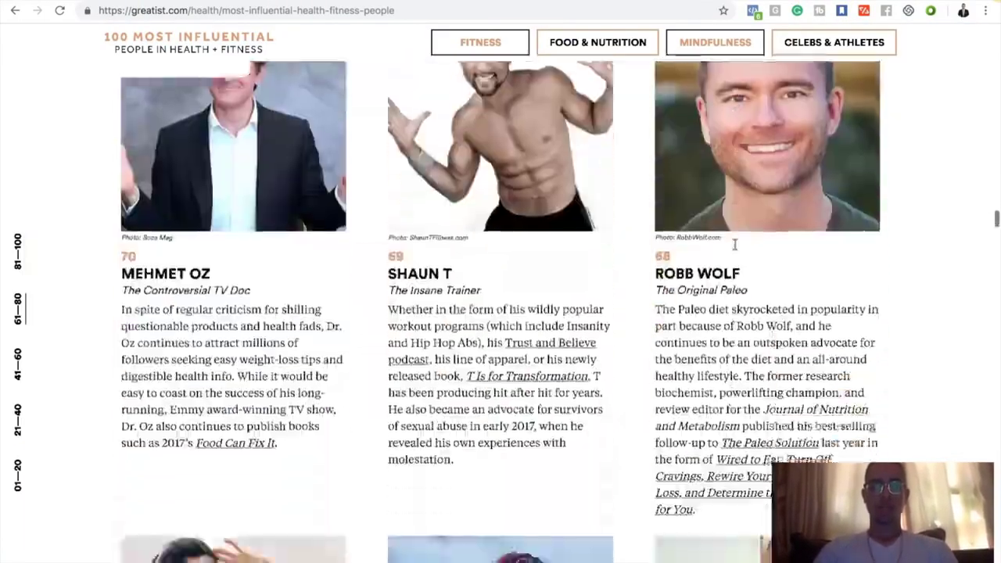
pyautogui.scroll(20, 734, 244)
pyautogui.click(823, 47)
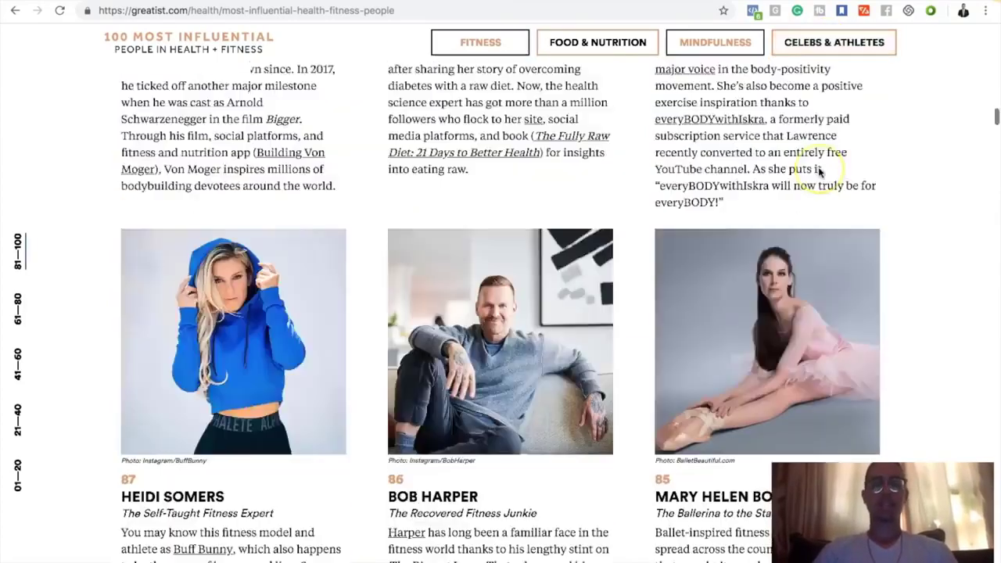
pyautogui.scroll(8, 819, 172)
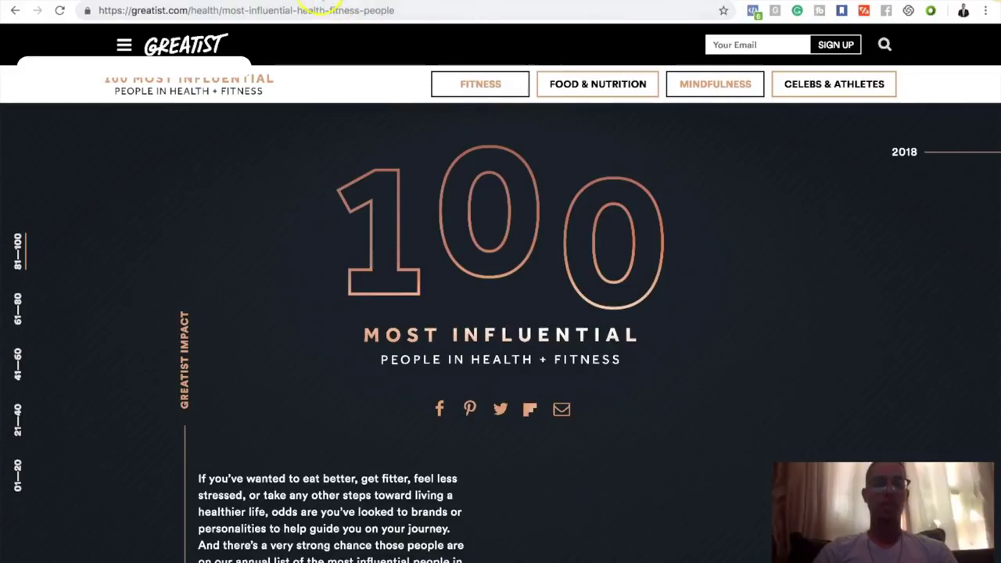
# Step: Switch past the Canva design to Ads Manager, select Ad Set 1 instead of the Untitled Ad Set, and display its ads
pyautogui.hotkey('ctrl', 'Tab')
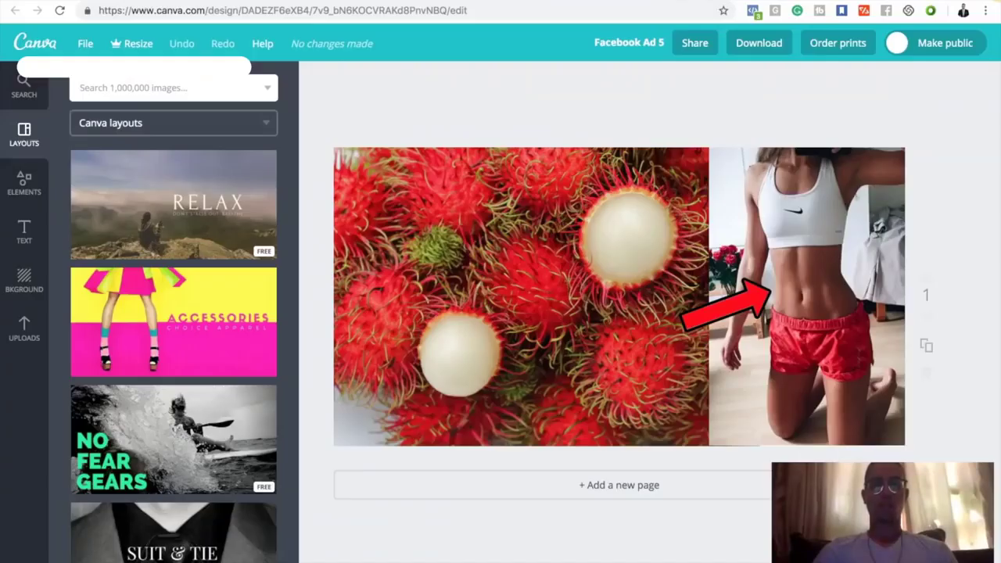
pyautogui.hotkey('ctrl', 'Tab')
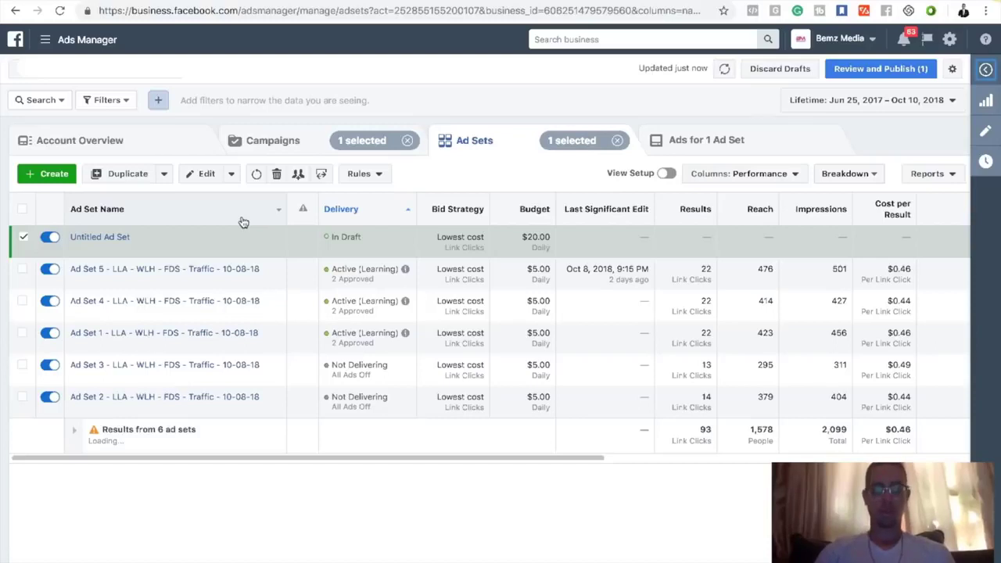
pyautogui.click(24, 238)
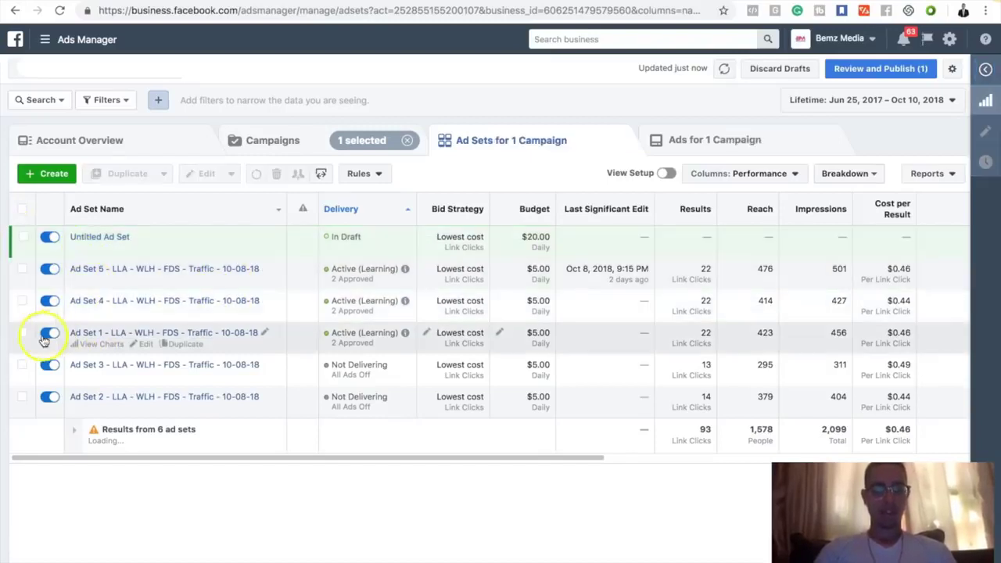
pyautogui.click(22, 334)
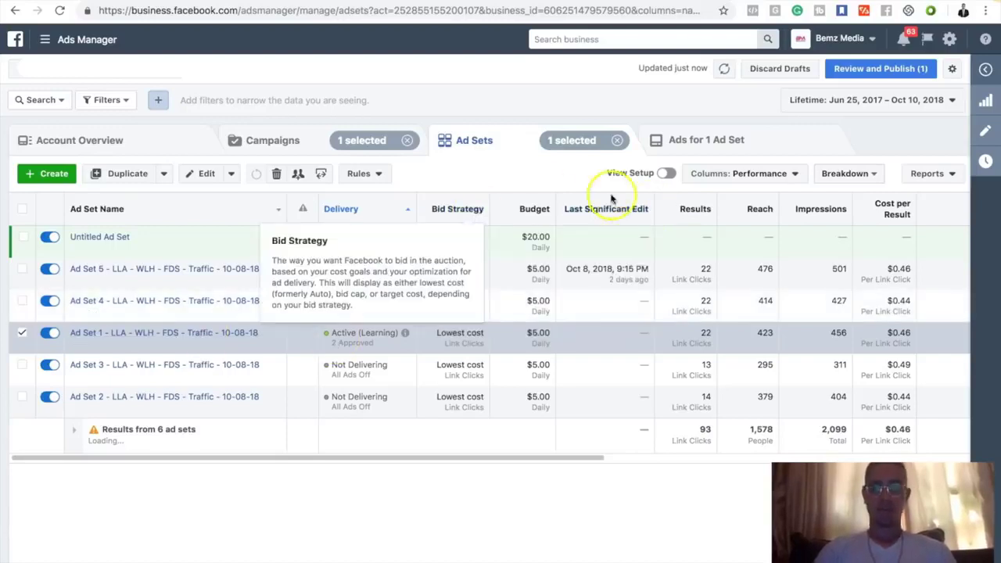
pyautogui.click(677, 144)
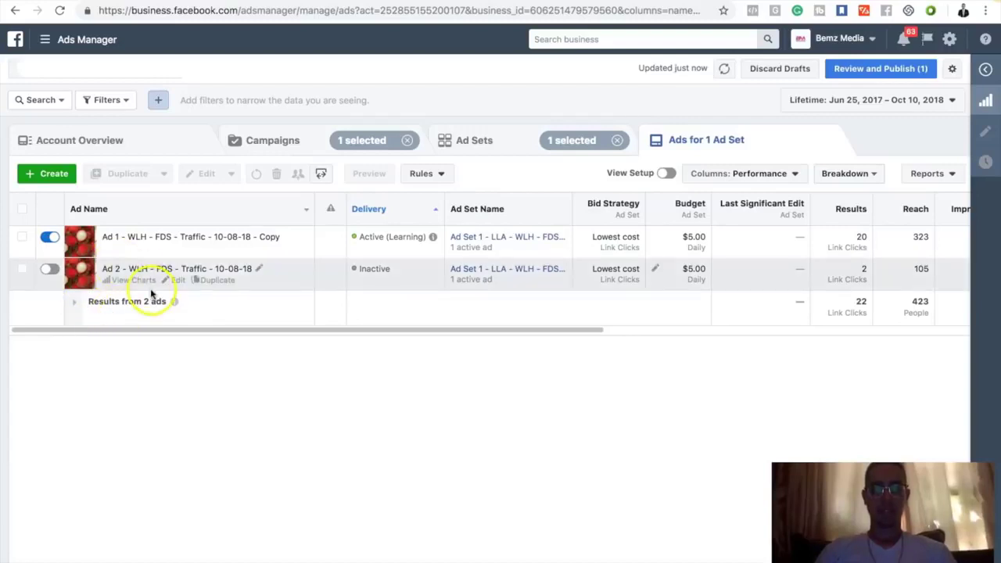
pyautogui.moveTo(180, 286)
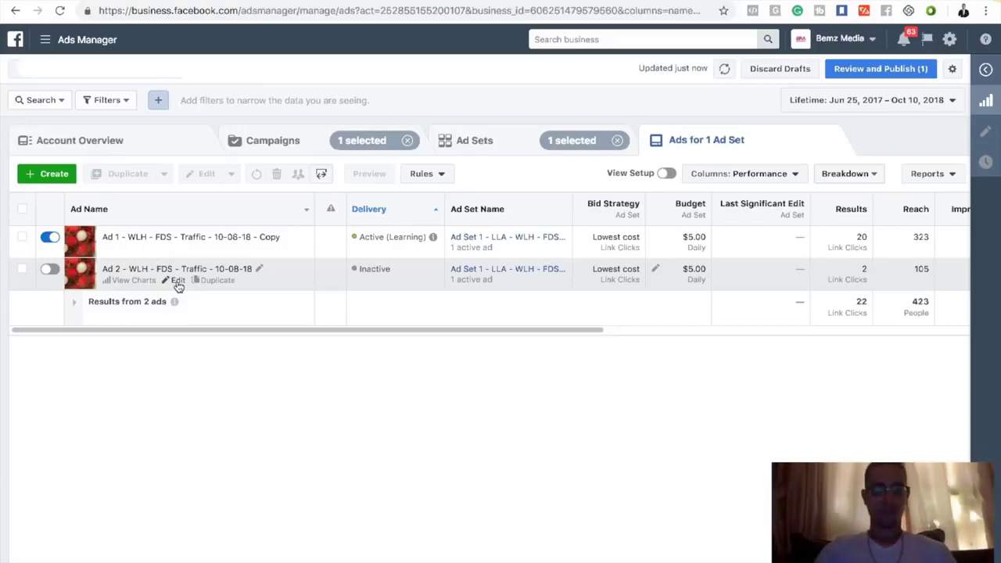
# Step: Return to the ad sets, select Ad Set 4 instead of Ad Set 1, and review its traffic, budget and schedule settings
pyautogui.click(485, 141)
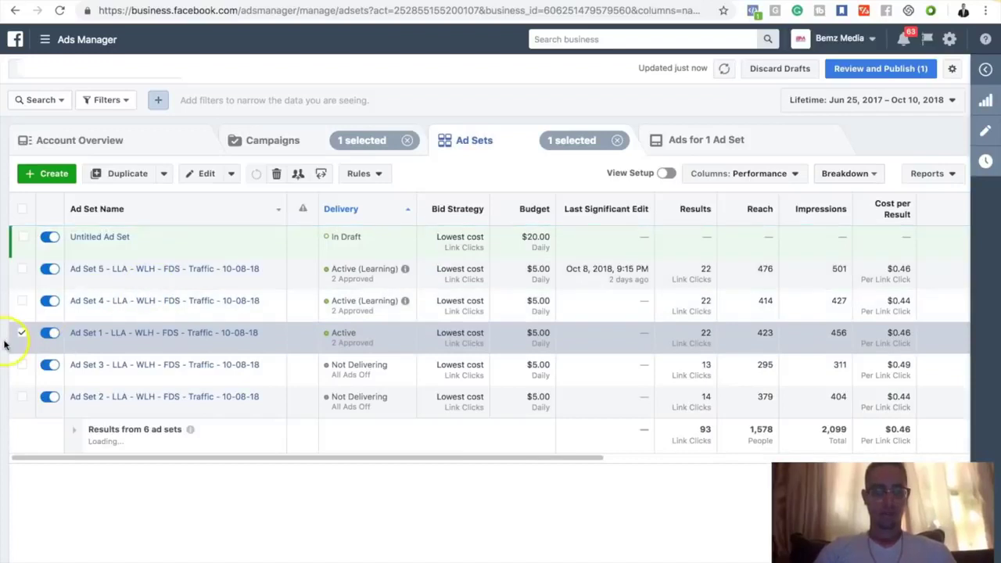
pyautogui.click(21, 334)
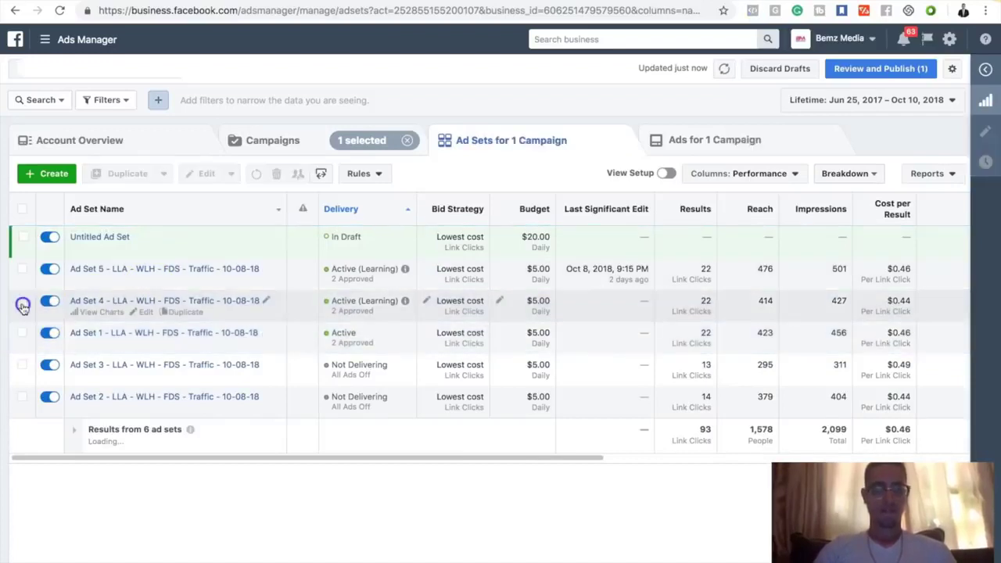
pyautogui.click(22, 304)
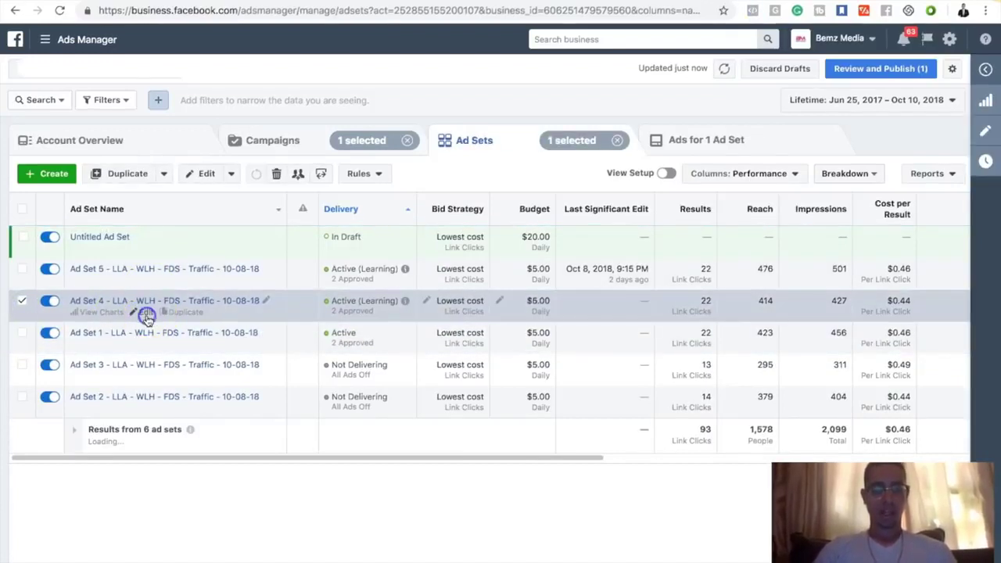
pyautogui.click(146, 315)
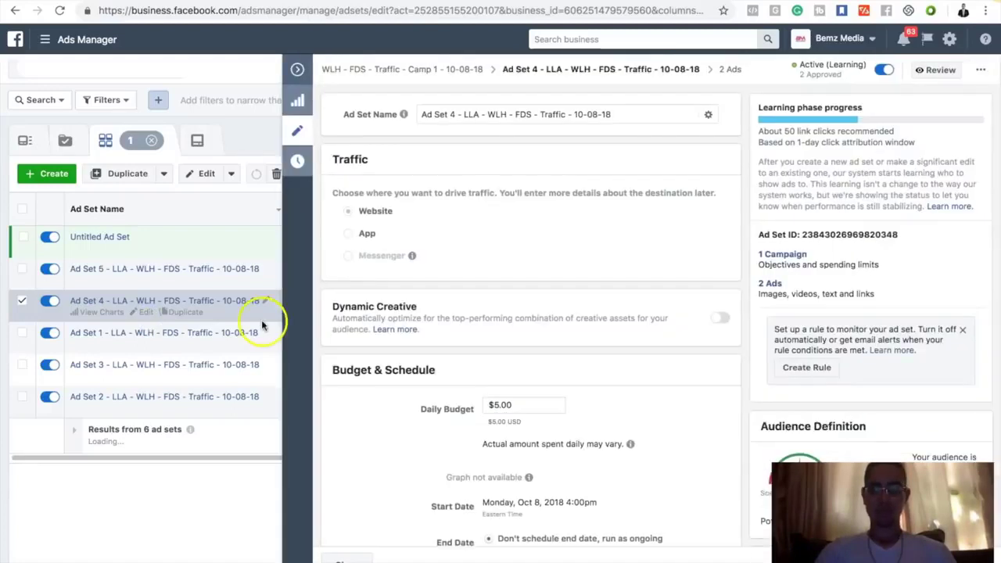
pyautogui.scroll(-2, 339, 353)
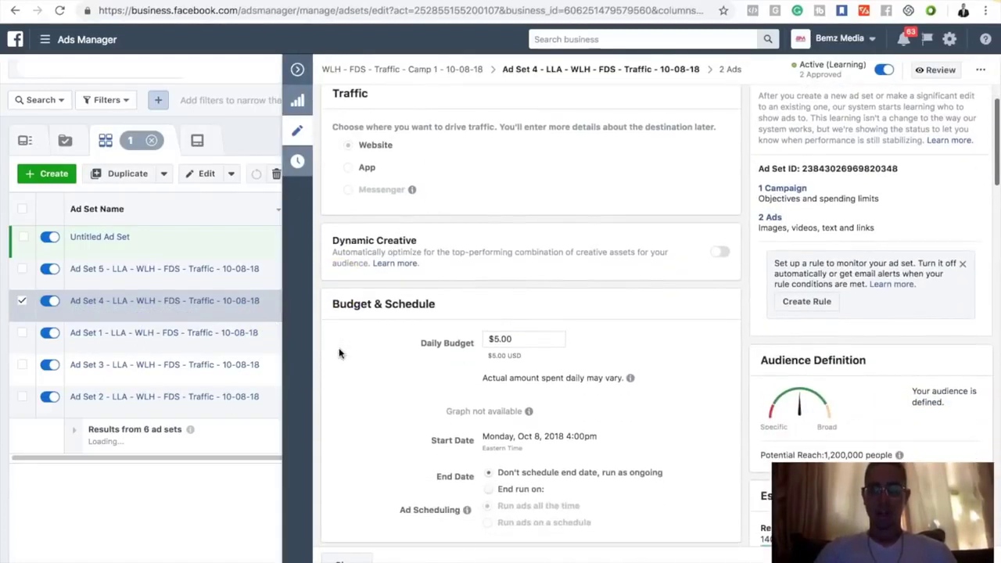
pyautogui.scroll(2, 339, 353)
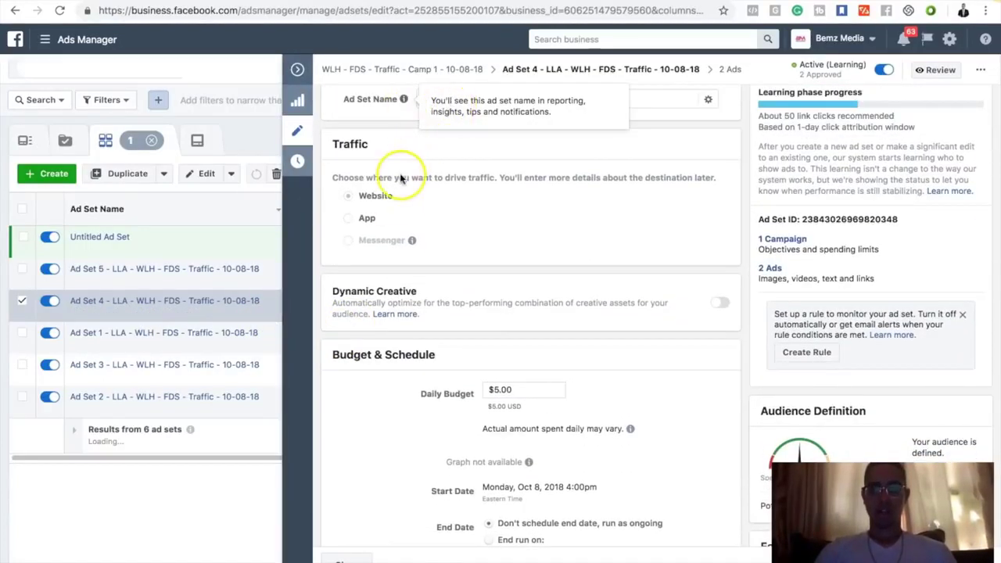
pyautogui.scroll(-1, 391, 252)
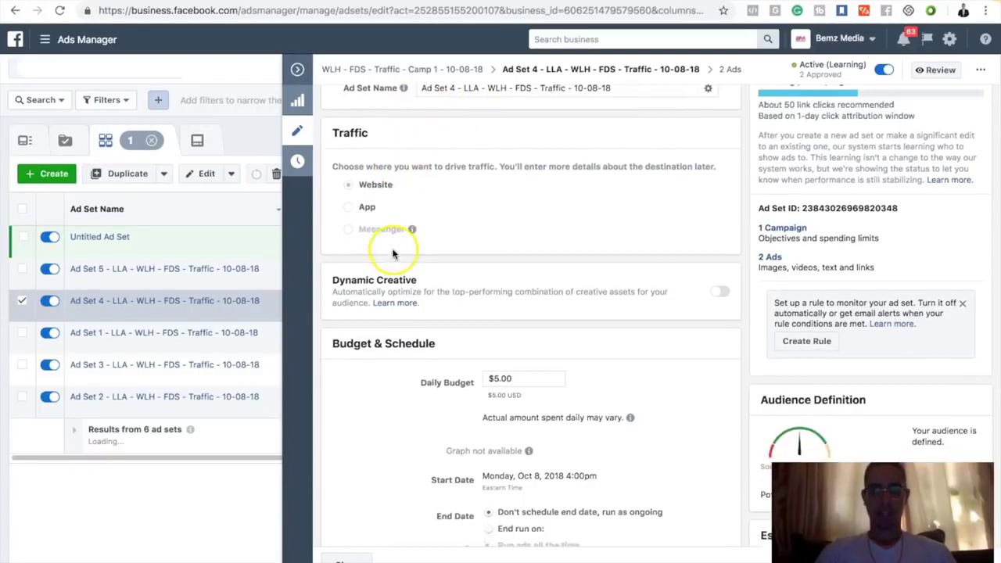
pyautogui.click(297, 70)
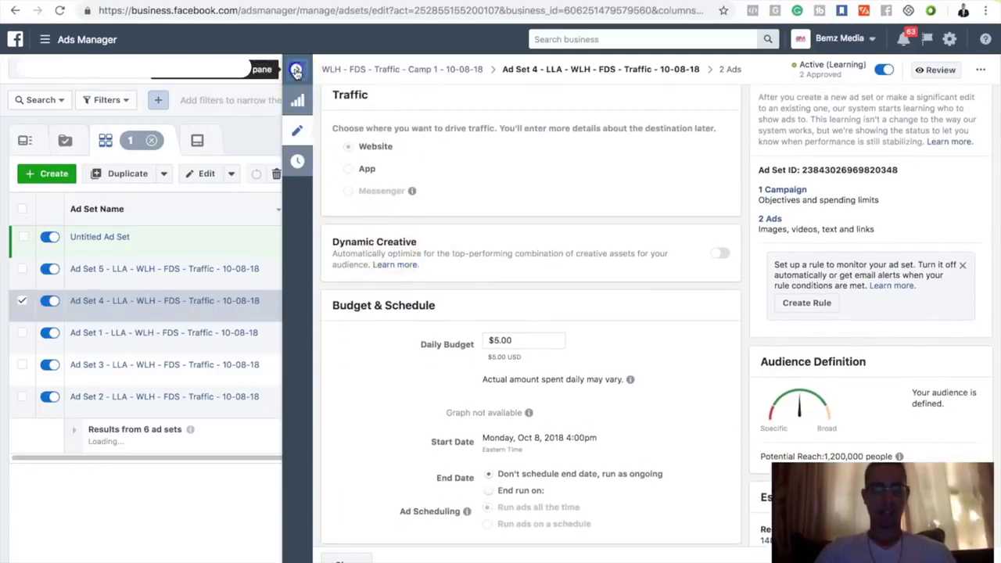
# Step: Open Ad 7 of Ad Set 4 for editing and review its Facebook Page, ad format and image settings
pyautogui.click(677, 140)
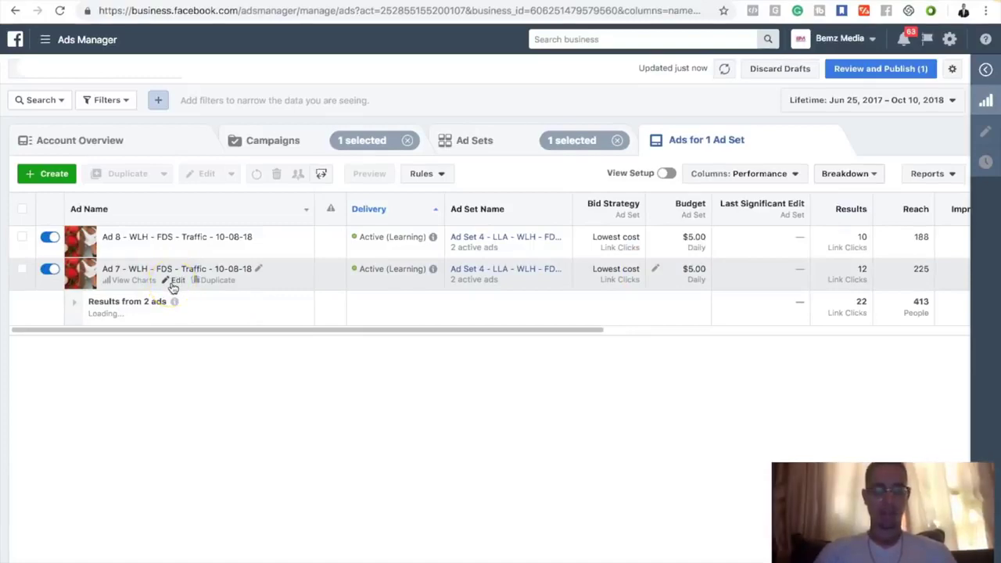
pyautogui.click(173, 283)
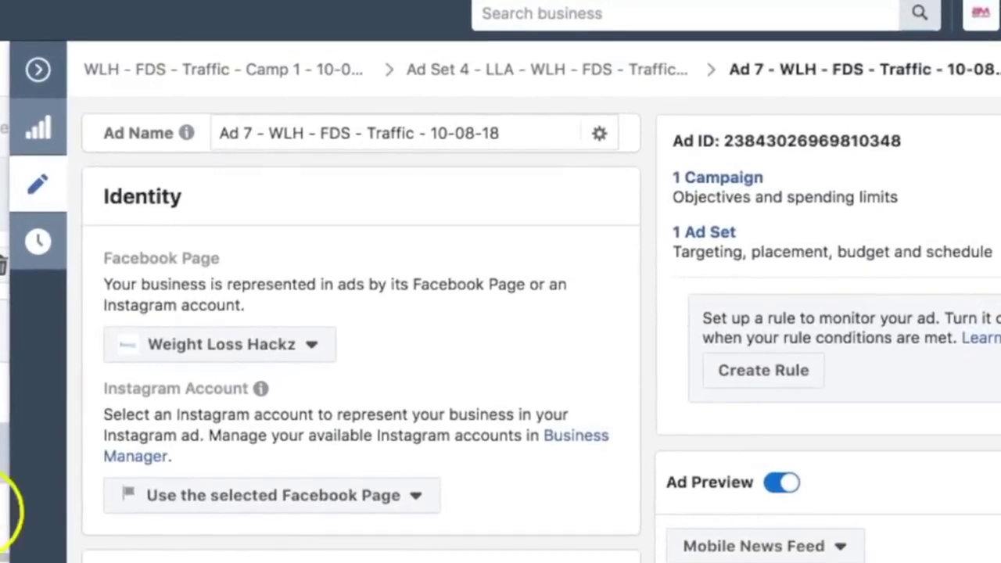
pyautogui.scroll(-2, 360, 328)
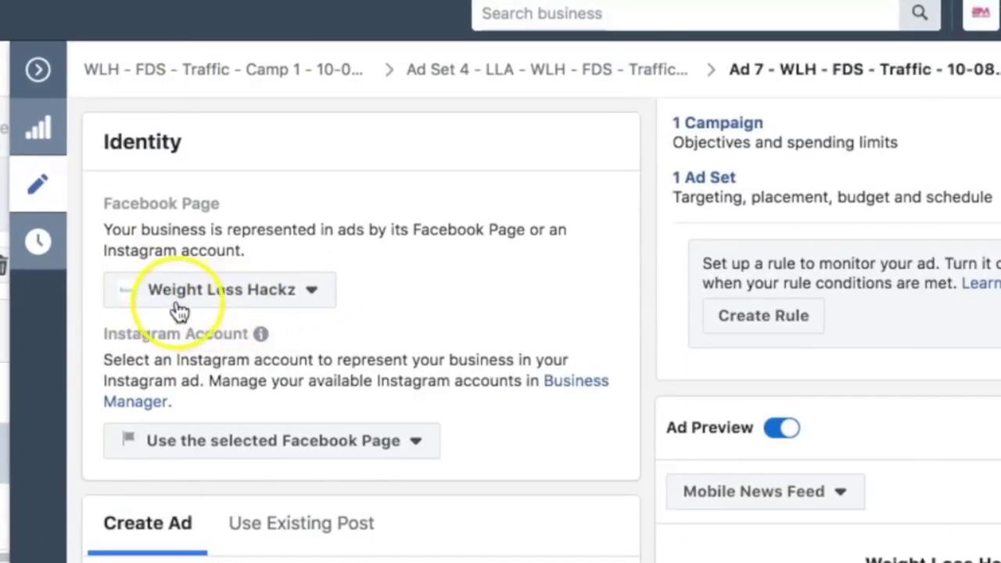
pyautogui.scroll(-1, 273, 307)
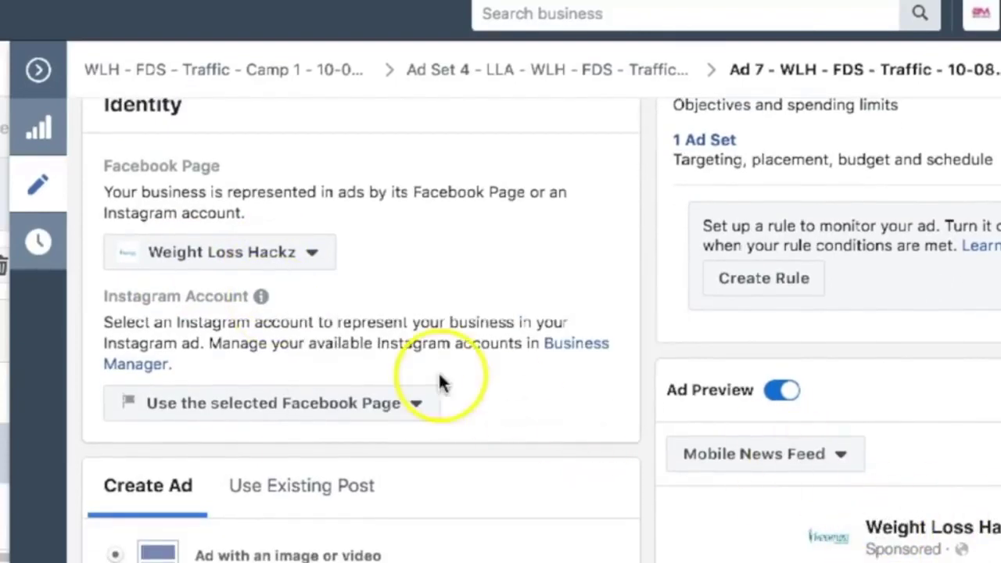
pyautogui.scroll(-3, 356, 349)
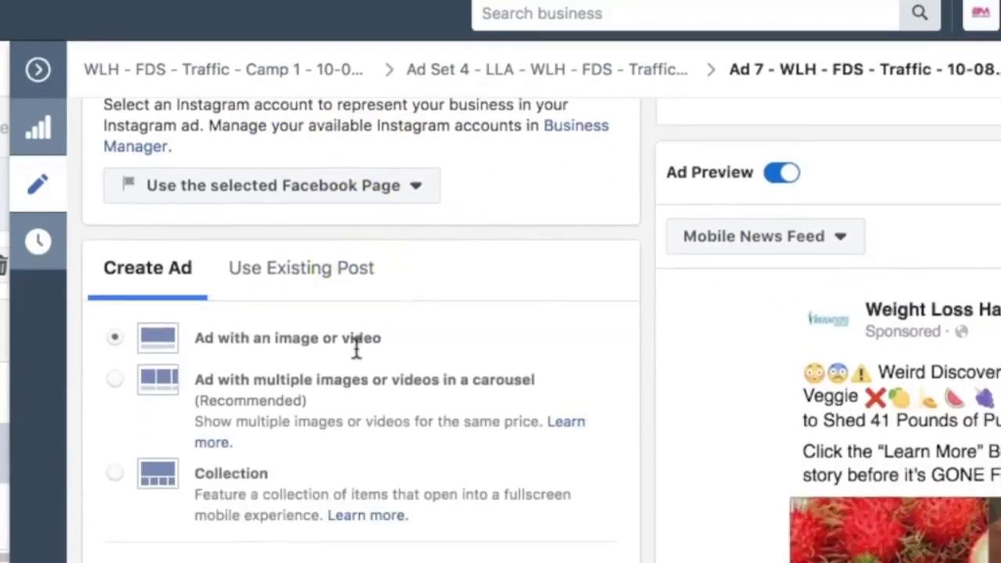
pyautogui.scroll(-4, 355, 349)
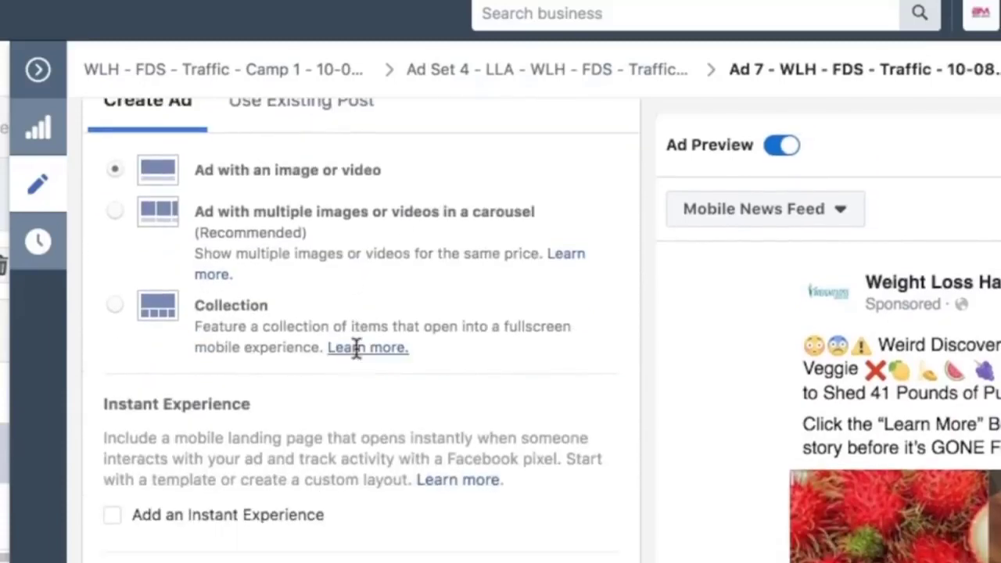
pyautogui.scroll(-5, 356, 349)
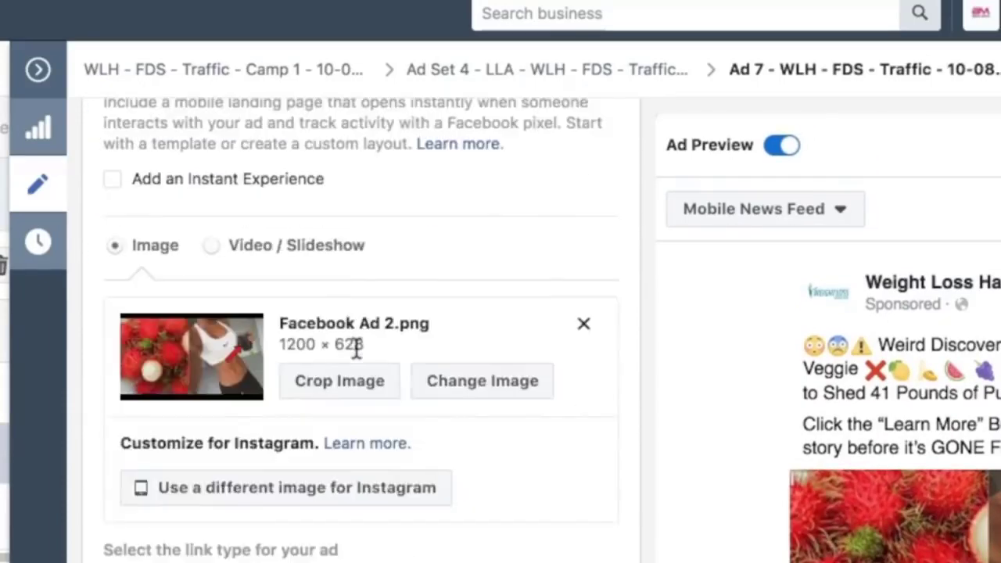
# Step: Examine Ad 7's text, headline, link description, call to action and tracking fields alongside its mobile news feed preview
pyautogui.scroll(-1, 355, 350)
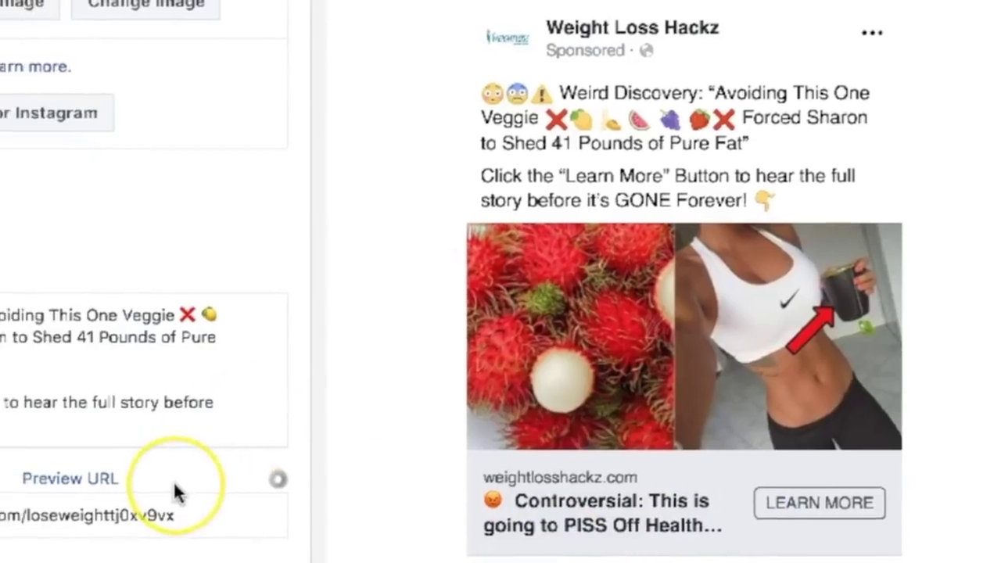
pyautogui.scroll(-10, 524, 501)
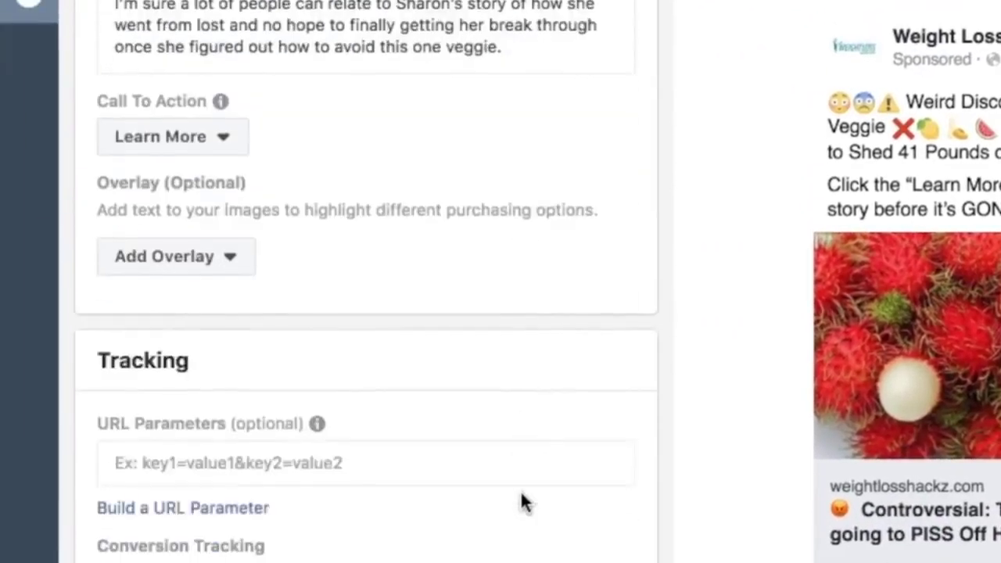
pyautogui.scroll(8, 524, 500)
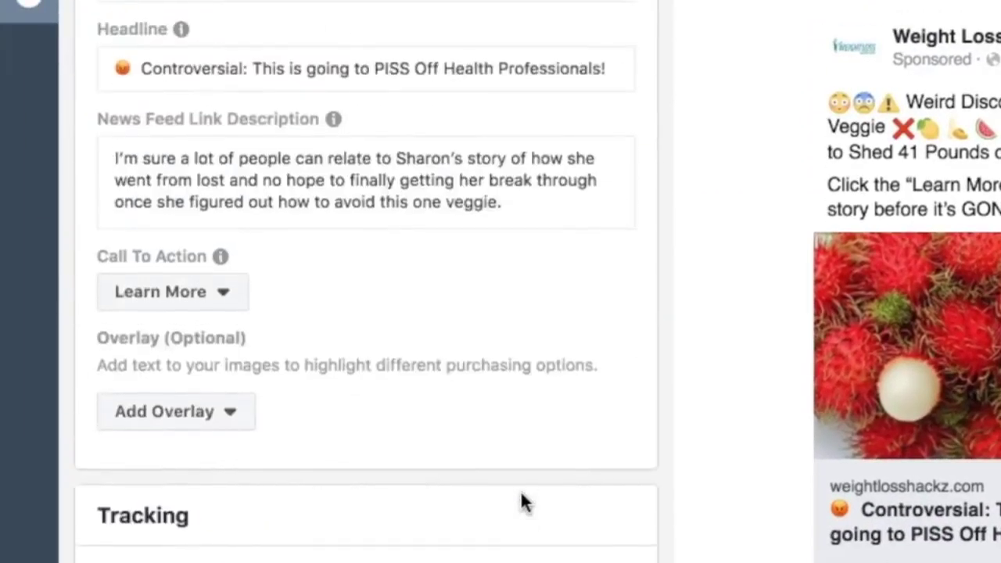
pyautogui.scroll(5, 524, 500)
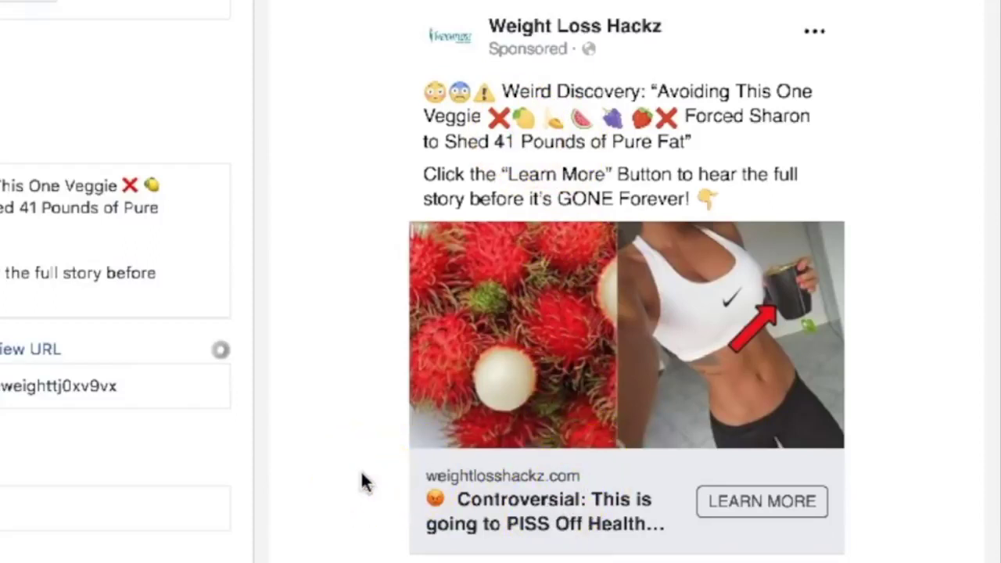
pyautogui.scroll(-2, 360, 481)
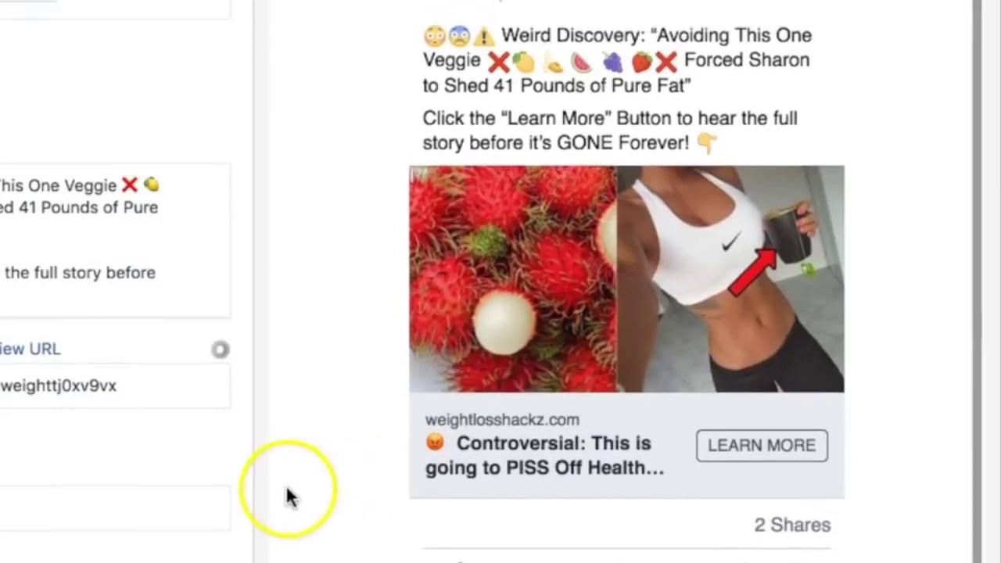
pyautogui.scroll(1, 287, 489)
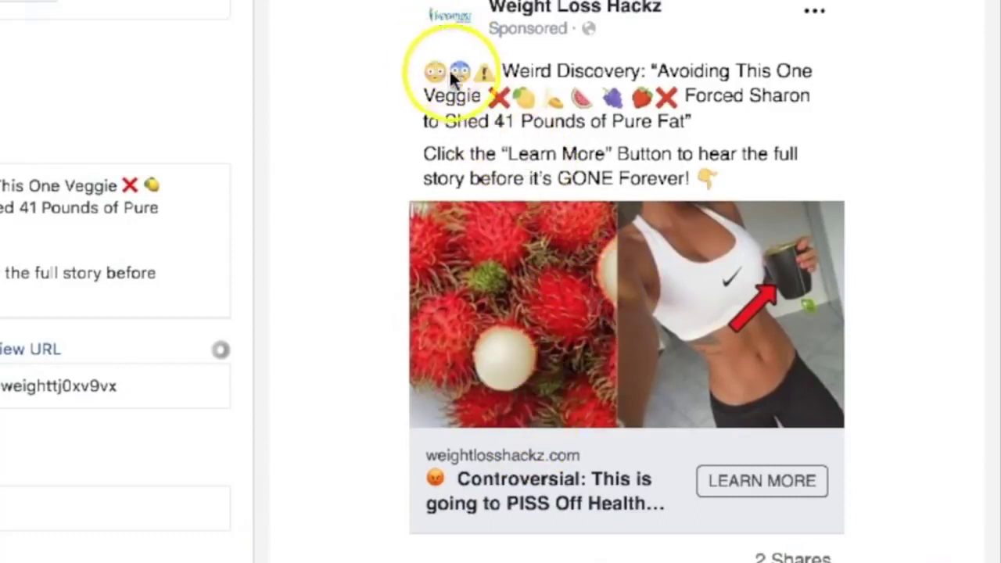
# Step: Compare Ad 7's emoji-filled copy and fruit-and-fitness image in the mobile preview with the text, URL and headline fields
pyautogui.click(474, 97)
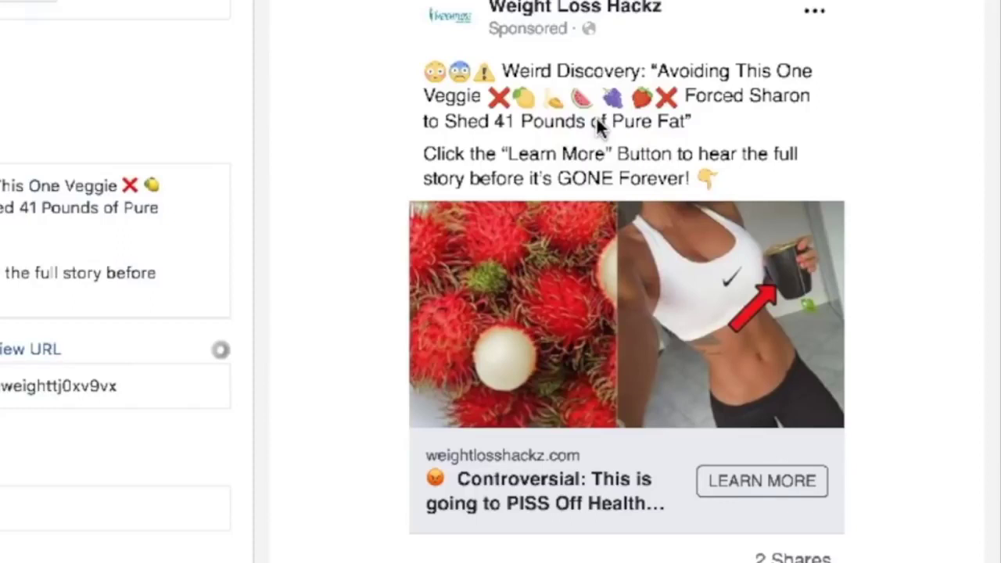
pyautogui.scroll(-1, 263, 224)
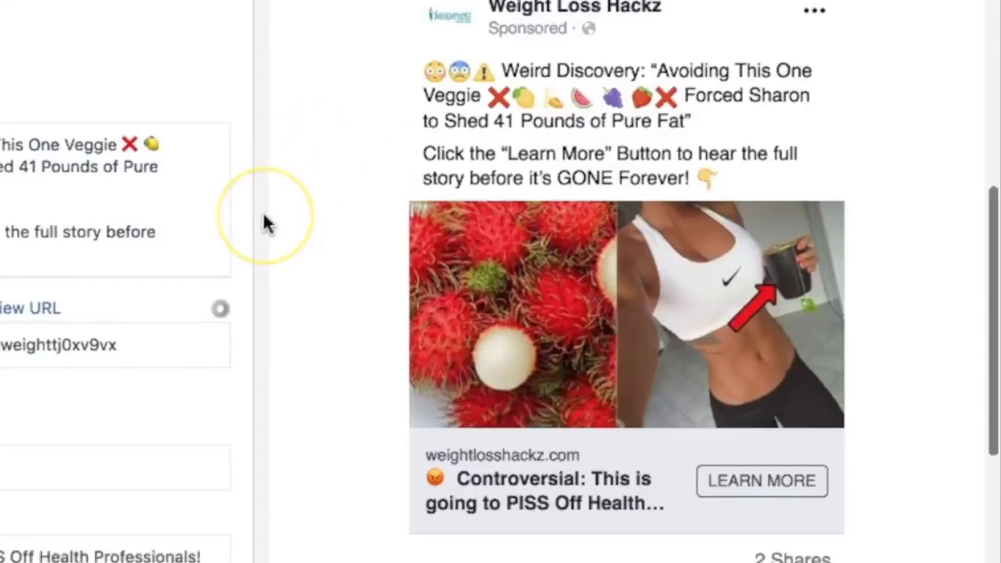
pyautogui.scroll(-2, 264, 223)
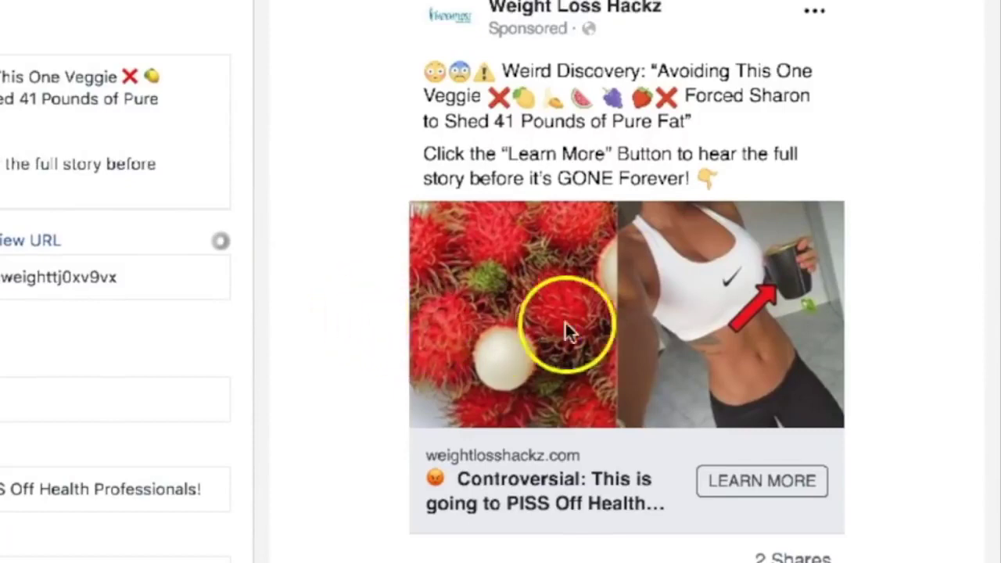
pyautogui.scroll(-3, 339, 380)
pyautogui.scroll(1, 339, 378)
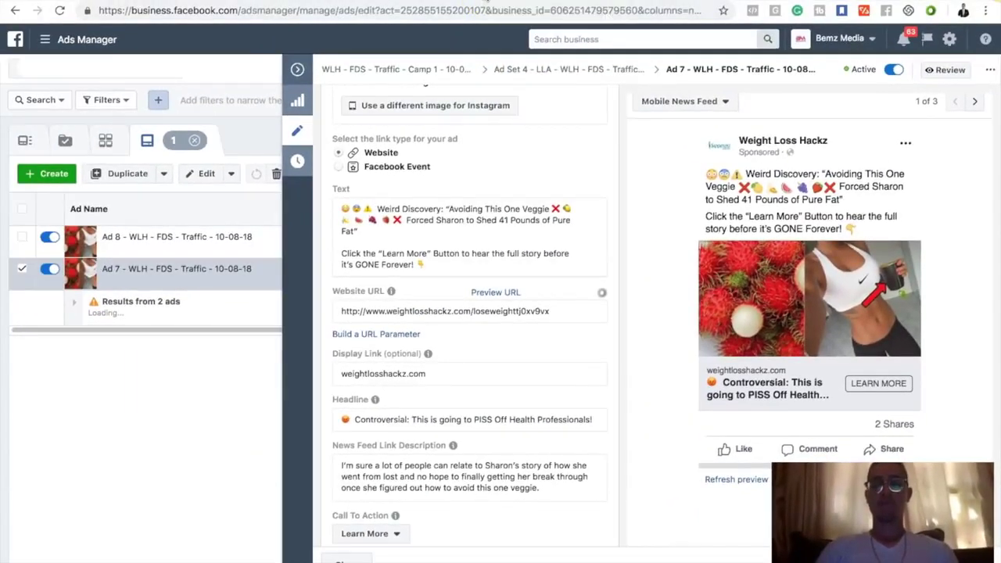
# Step: Switch to the Facebook Ad 5 design in Canva and inspect its fruit photo, fitness photo and red arrow
pyautogui.click(485, 1)
pyautogui.click(510, 226)
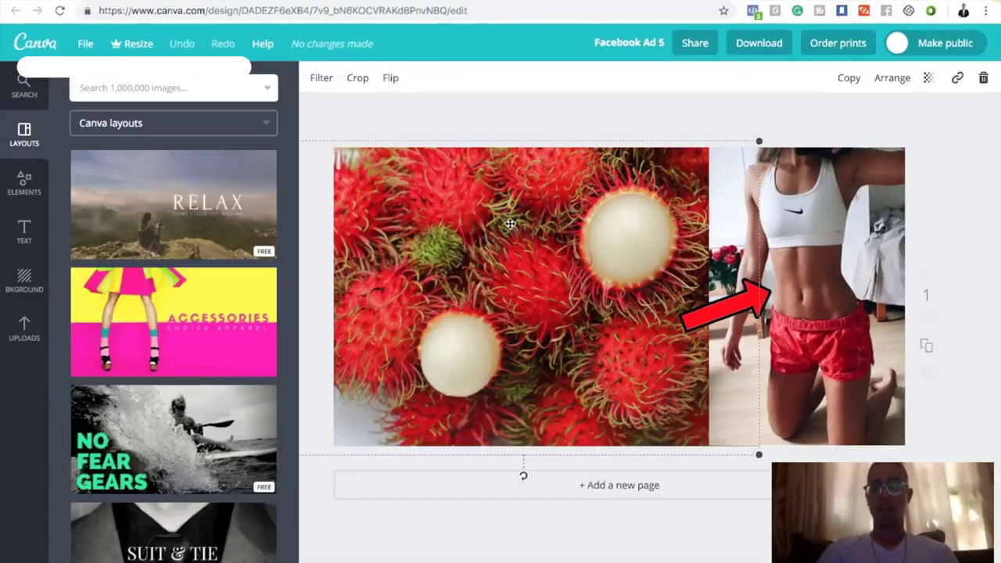
pyautogui.click(855, 240)
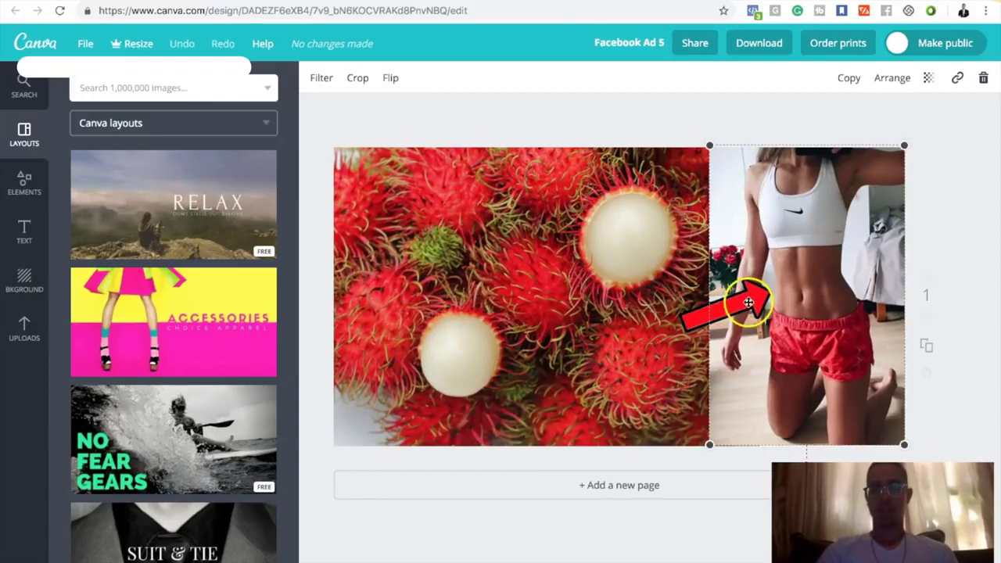
pyautogui.click(792, 123)
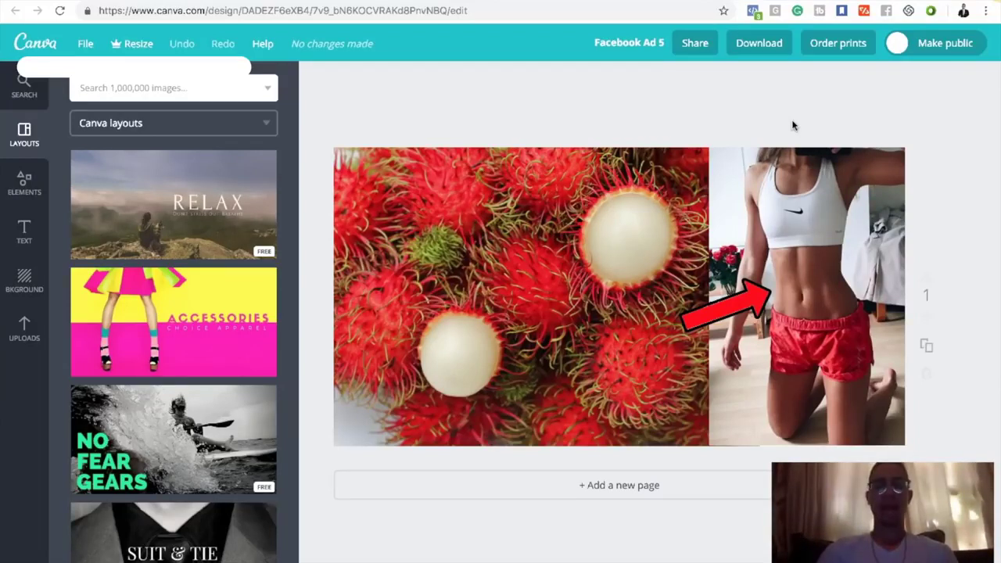
pyautogui.click(762, 126)
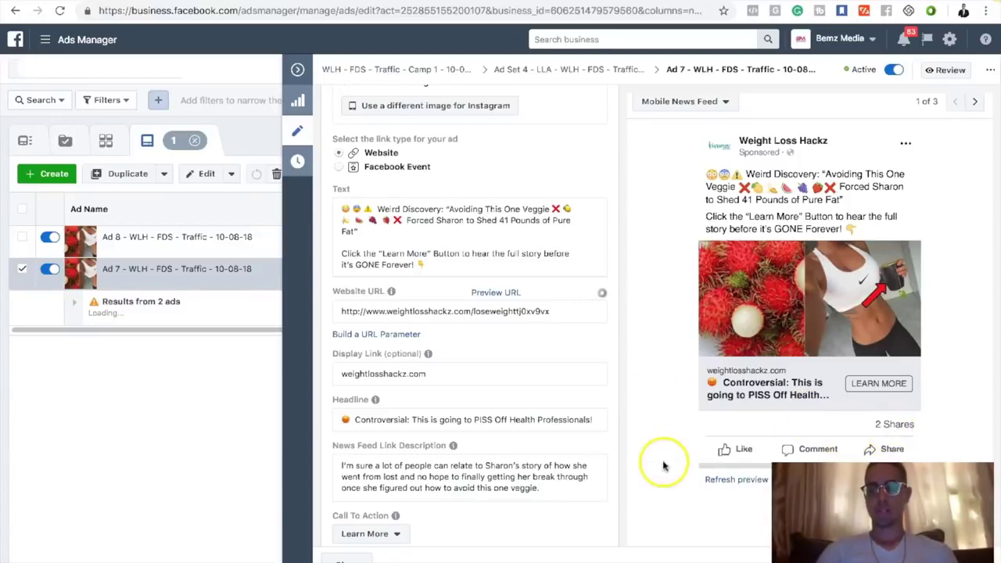
# Step: Return to Ad 7 in Ads Manager and add "Are you tired of struggling with wight loss?" after the ad text's first paragraph
pyautogui.scroll(-1, 622, 481)
pyautogui.scroll(1, 622, 481)
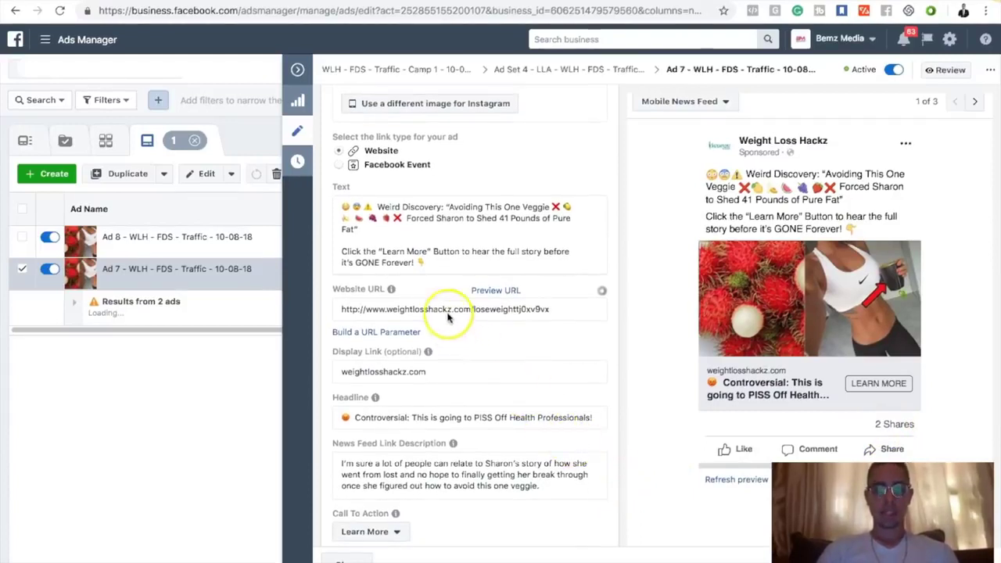
pyautogui.scroll(-1, 416, 281)
pyautogui.scroll(-3, 416, 281)
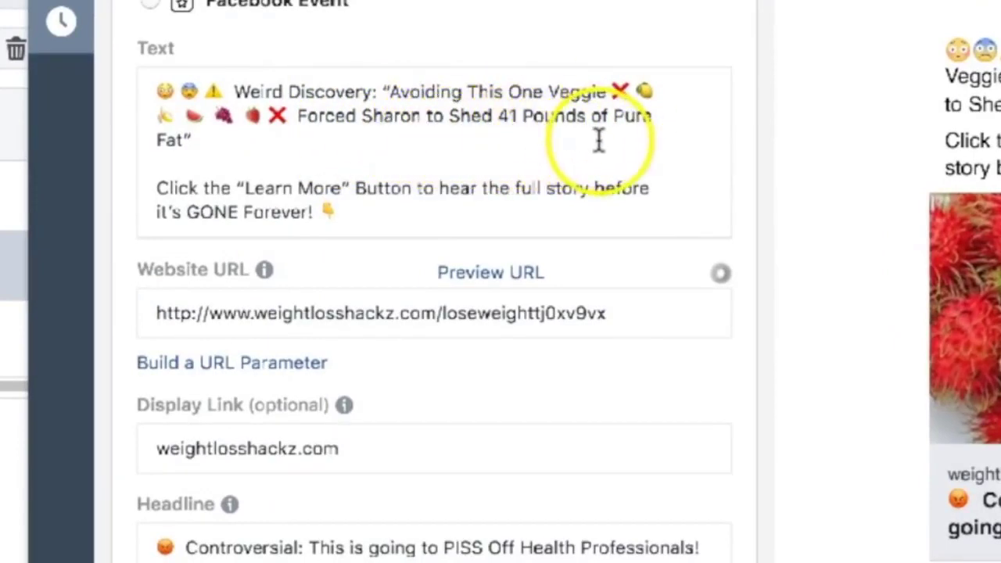
pyautogui.click(288, 141)
pyautogui.write('Are ')
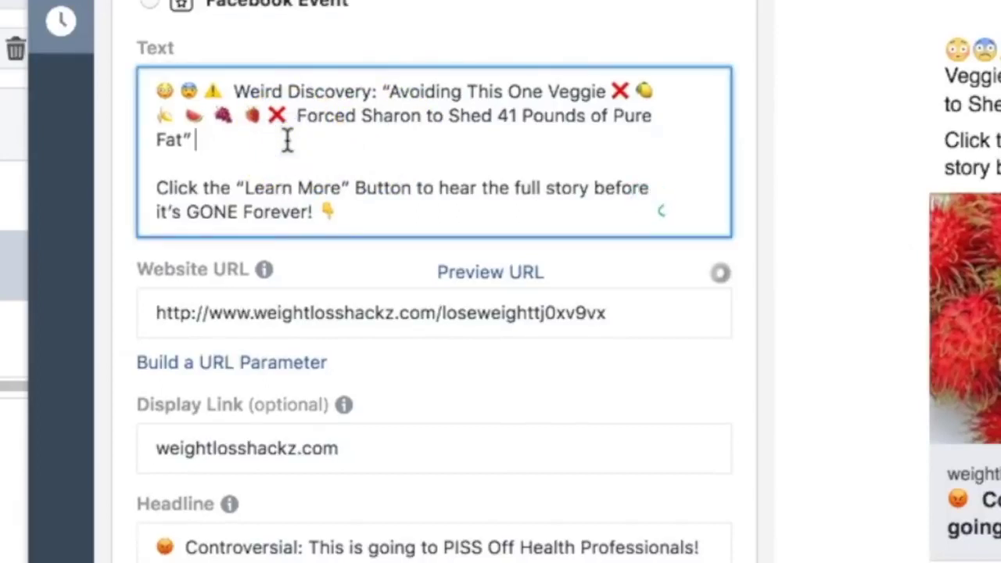
pyautogui.write('you tired of ')
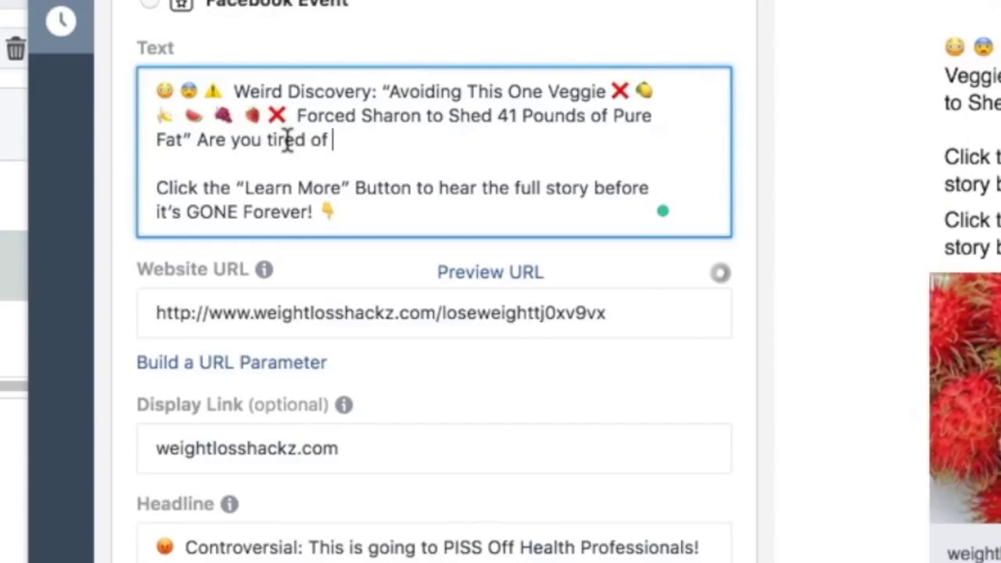
pyautogui.write('stru')
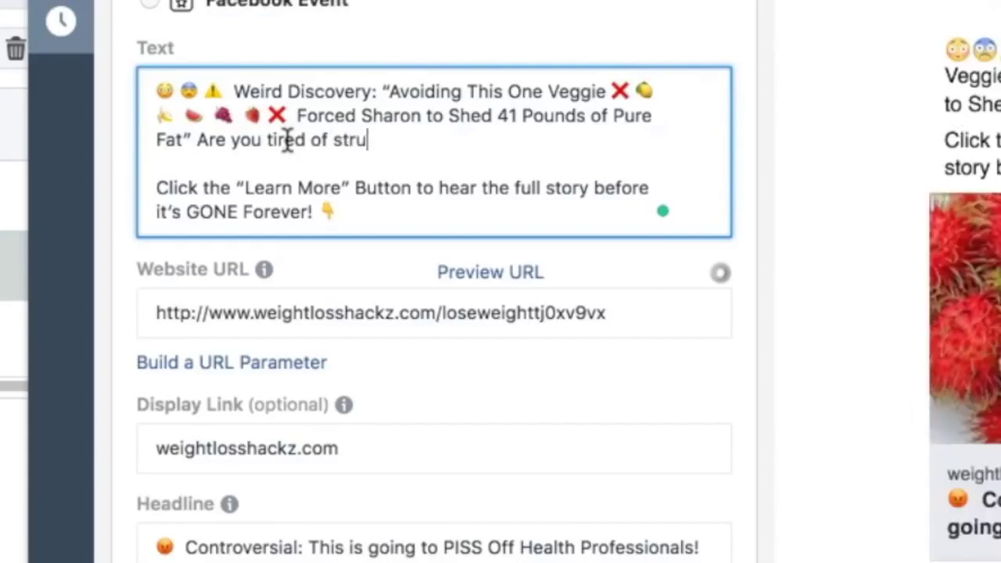
pyautogui.write('ggling with wight loss?')
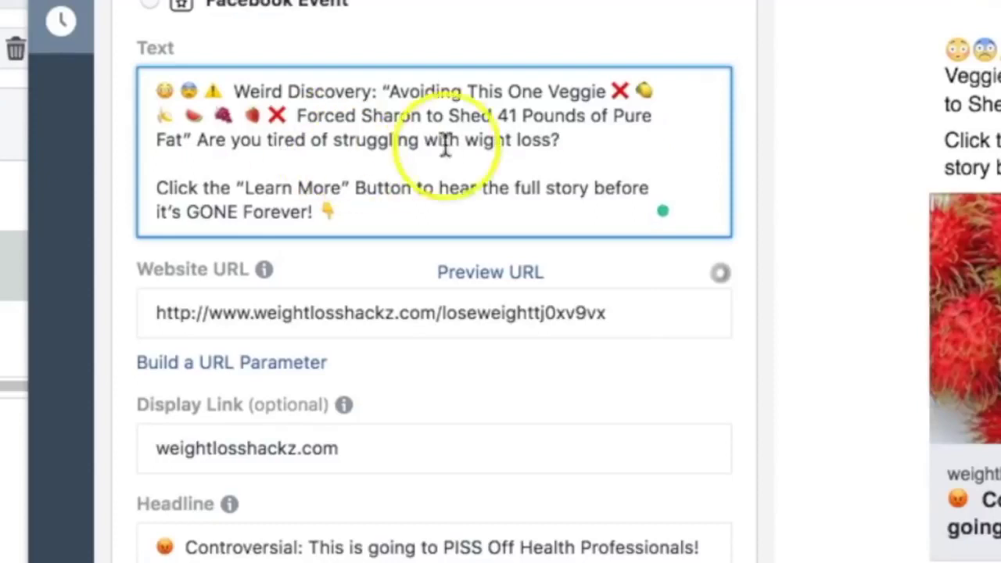
# Step: Delete the added "Are you tired of struggling with wight loss?" question from Ad 7's text
pyautogui.moveTo(585, 143); pyautogui.dragTo(199, 141)
pyautogui.click(258, 143)
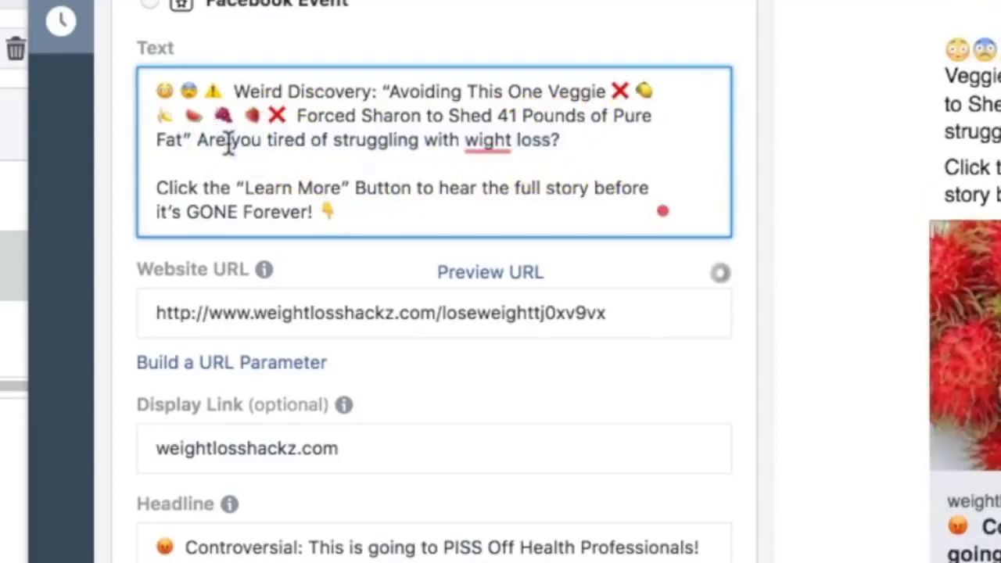
pyautogui.doubleClick(248, 142)
pyautogui.moveTo(601, 139); pyautogui.dragTo(198, 142)
pyautogui.press('BackSpace')
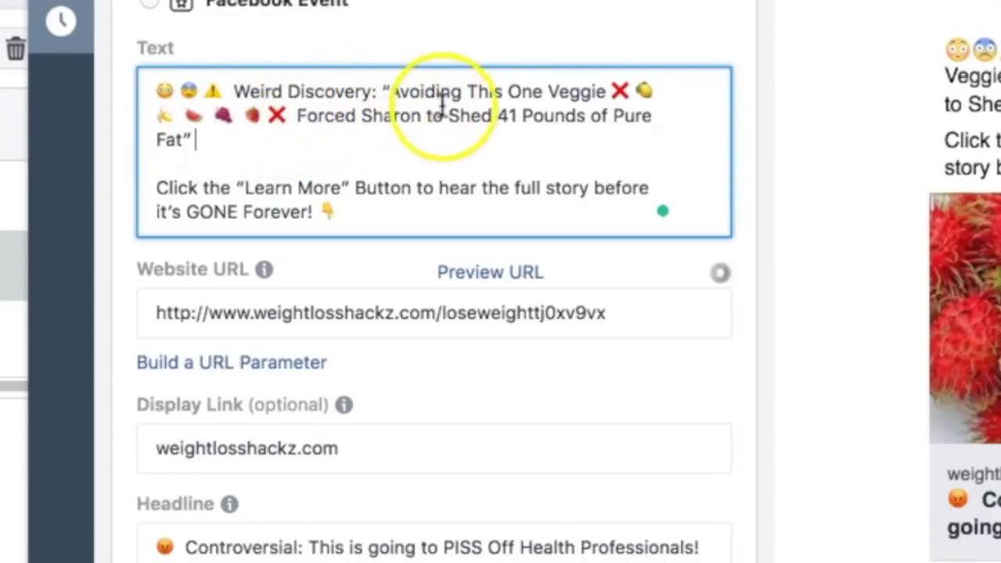
# Step: Review Ad 7's text from the "Avoiding This One Veggie" claim through the "Learn More" line, highlighting passages while reading
pyautogui.moveTo(382, 91); pyautogui.dragTo(531, 118)
pyautogui.click(505, 117)
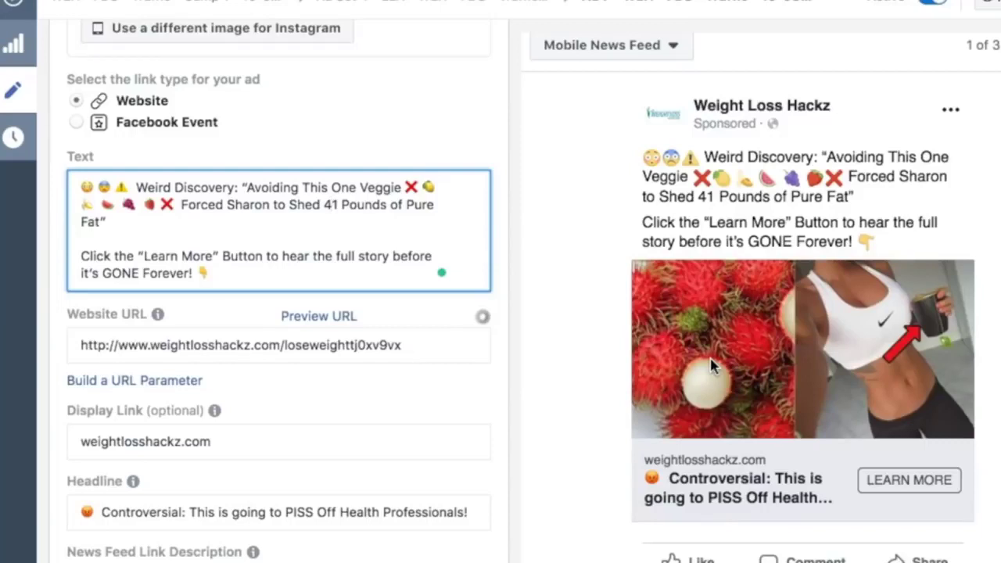
pyautogui.moveTo(145, 205); pyautogui.dragTo(224, 219)
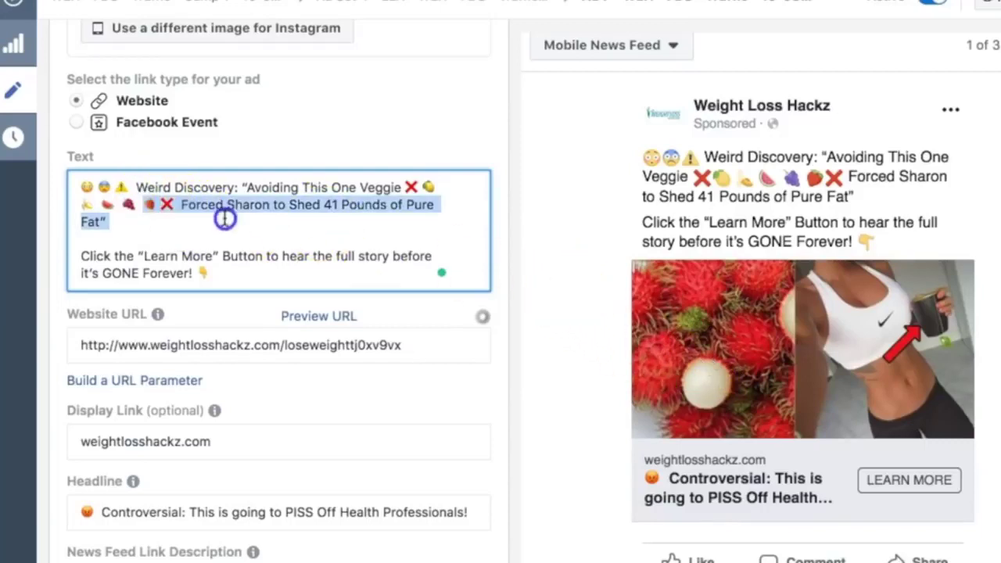
pyautogui.click(270, 225)
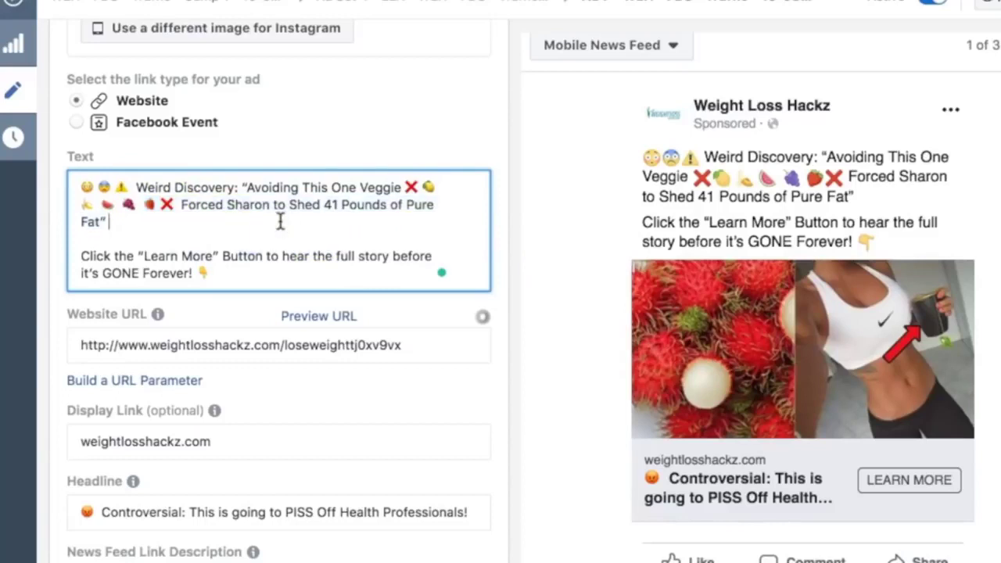
pyautogui.moveTo(181, 207); pyautogui.dragTo(367, 214)
pyautogui.click(375, 217)
pyautogui.moveTo(219, 258); pyautogui.dragTo(76, 185)
pyautogui.click(247, 286)
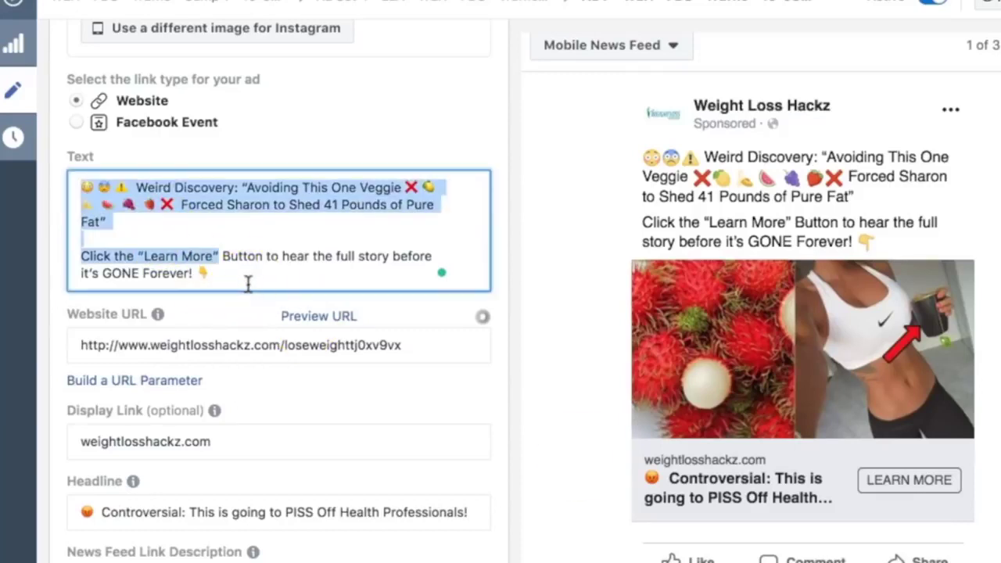
pyautogui.click(256, 280)
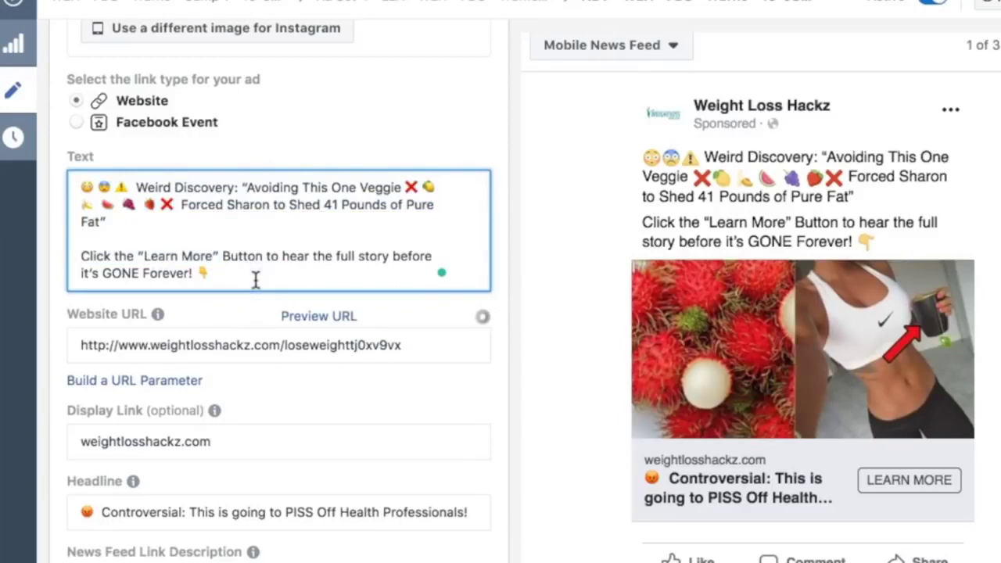
# Step: Highlight the complete "Weird Discovery" opening paragraph, including its emojis, to examine it as the ad's hook
pyautogui.moveTo(145, 224); pyautogui.dragTo(67, 183)
pyautogui.click(196, 223)
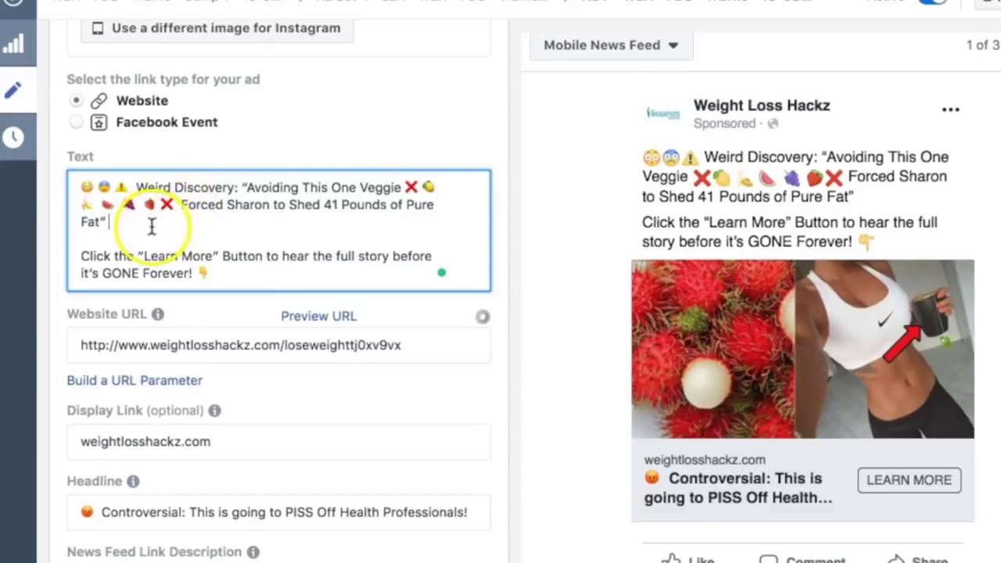
pyautogui.moveTo(147, 216); pyautogui.dragTo(105, 189)
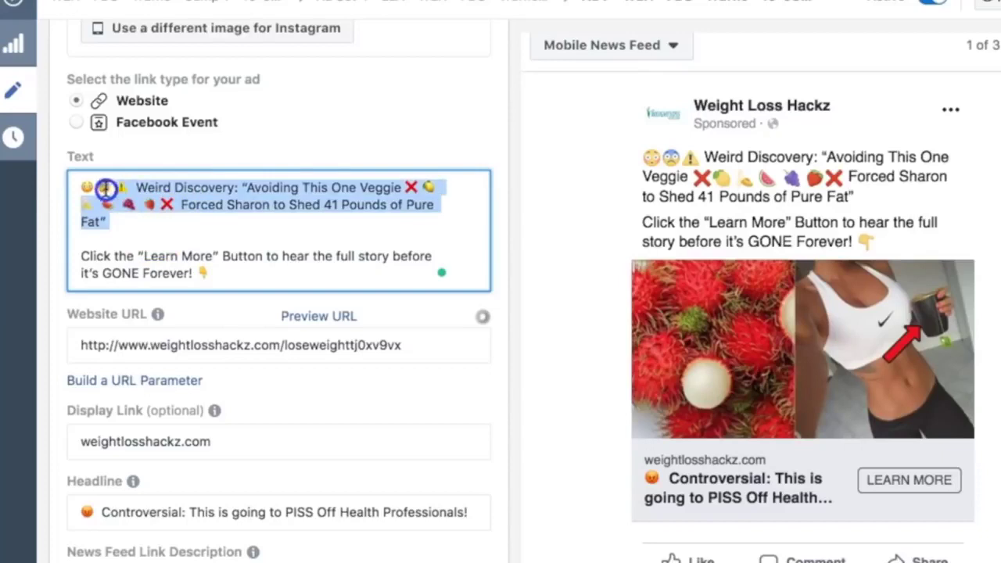
pyautogui.click(143, 218)
pyautogui.moveTo(140, 219); pyautogui.dragTo(65, 182)
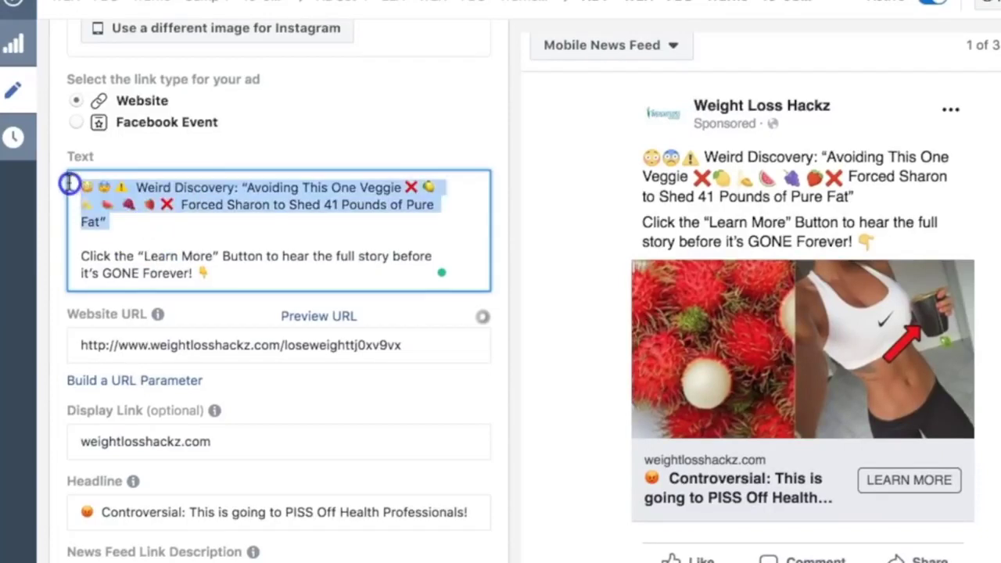
pyautogui.click(131, 213)
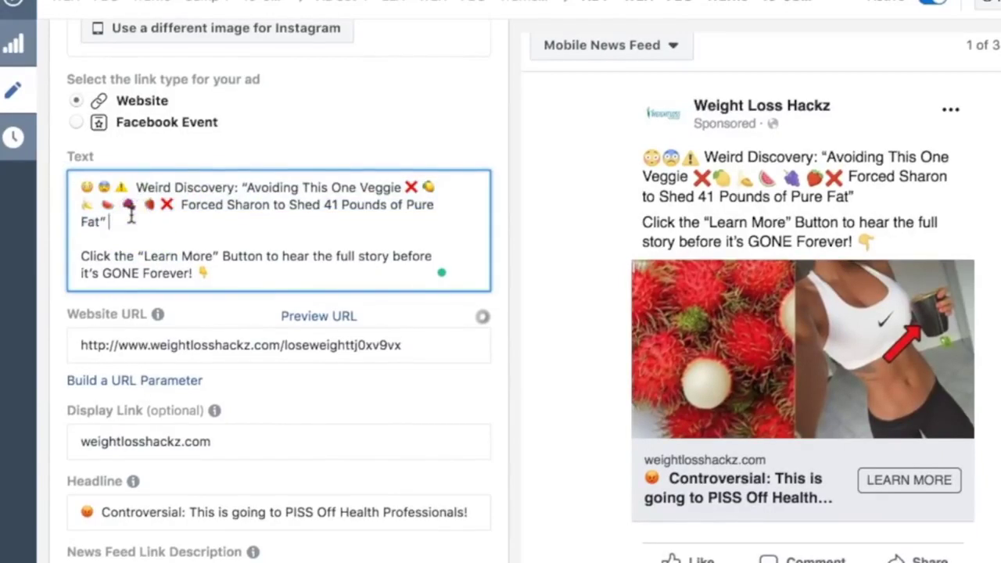
pyautogui.moveTo(127, 214); pyautogui.dragTo(65, 188)
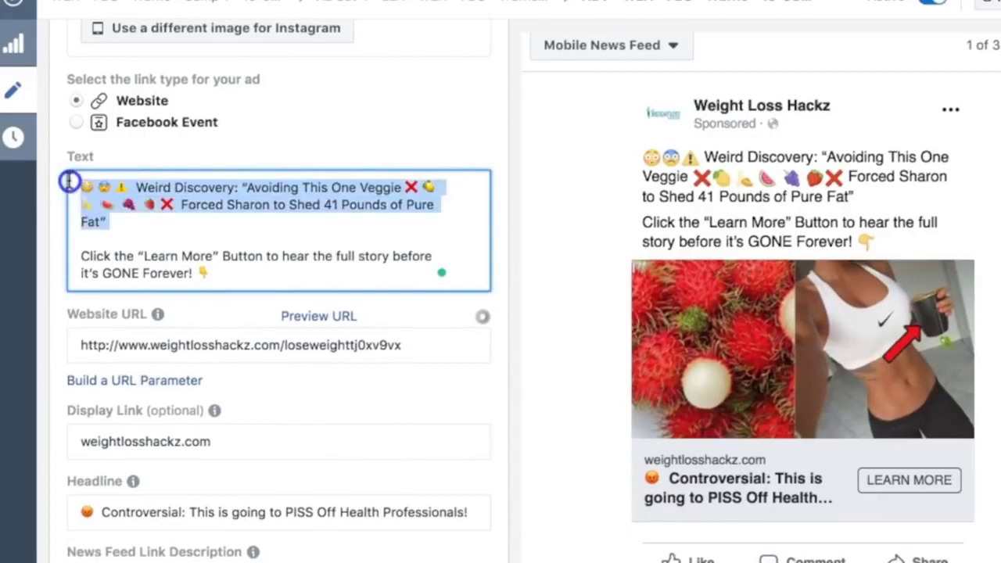
pyautogui.click(121, 223)
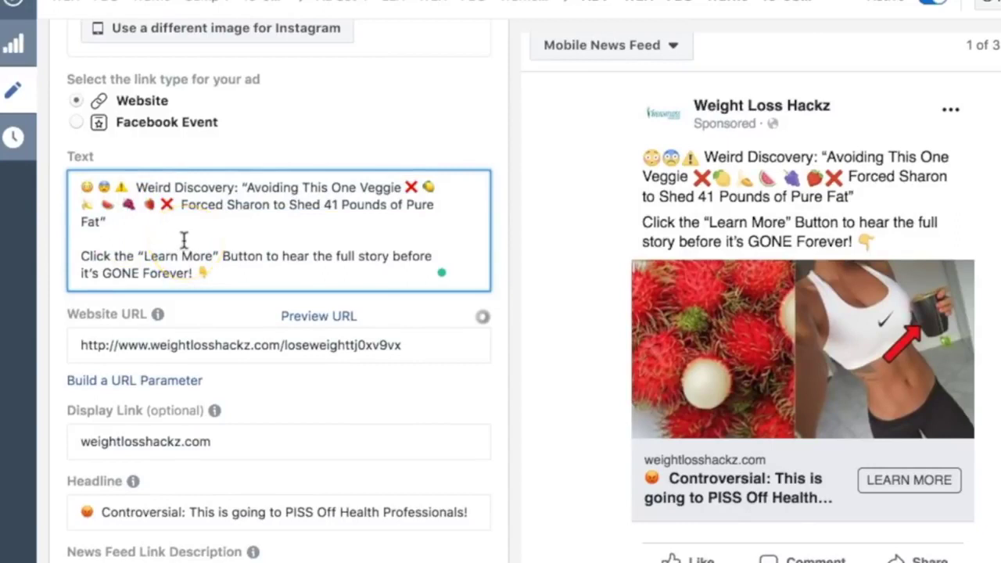
pyautogui.moveTo(179, 230); pyautogui.dragTo(56, 189)
pyautogui.click(151, 213)
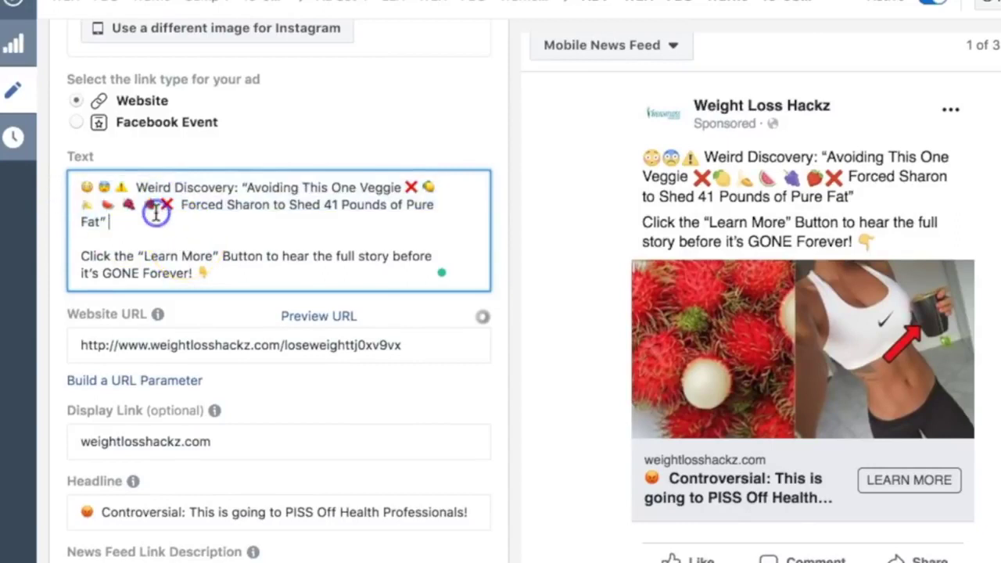
# Step: Examine the "Weird Discovery" phrase and the "Shed 41 Pounds of Pure Fat" claim separately within the ad text
pyautogui.moveTo(131, 189); pyautogui.dragTo(253, 188)
pyautogui.click(263, 188)
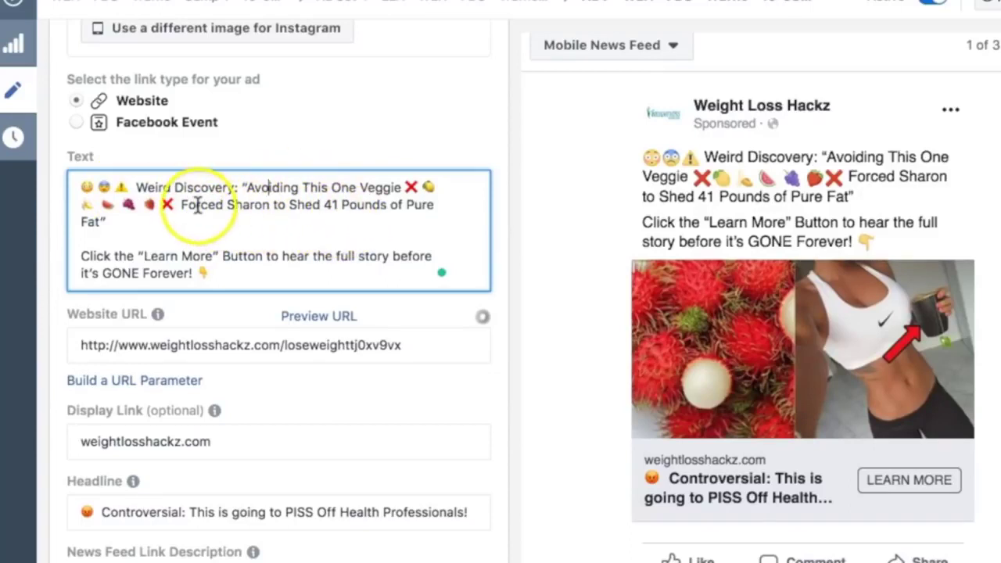
pyautogui.moveTo(254, 204); pyautogui.dragTo(368, 216)
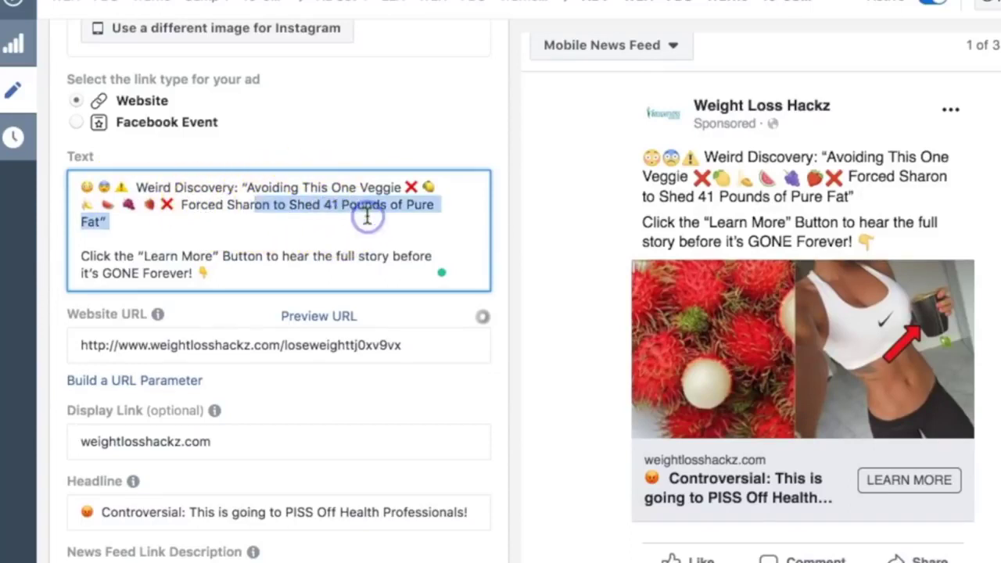
pyautogui.click(367, 216)
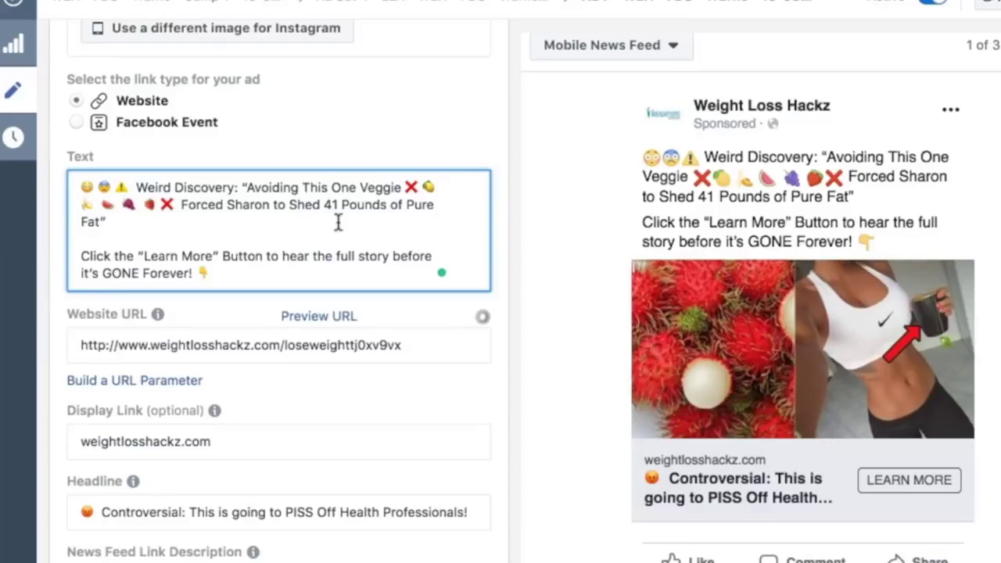
# Step: Examine the ad text's closing "Learn More" line with its pointing emoji, and the "Controversial" headline
pyautogui.click(203, 266)
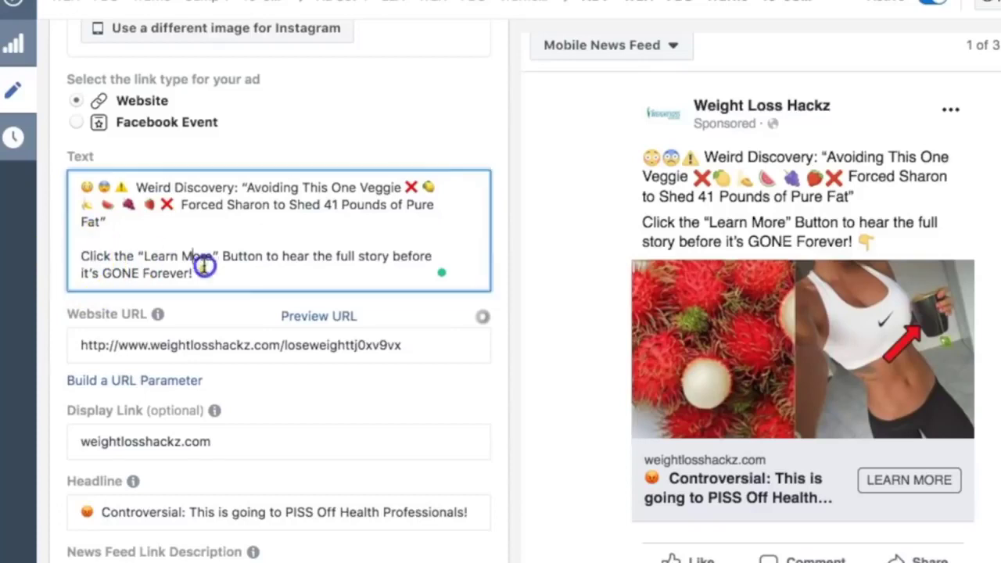
pyautogui.moveTo(207, 269)
pyautogui.mouseDown()
pyautogui.moveTo(67, 261)
pyautogui.moveTo(83, 252)
pyautogui.moveTo(204, 273)
pyautogui.moveTo(189, 264)
pyautogui.mouseUp()
pyautogui.click(118, 257)
pyautogui.click(214, 272)
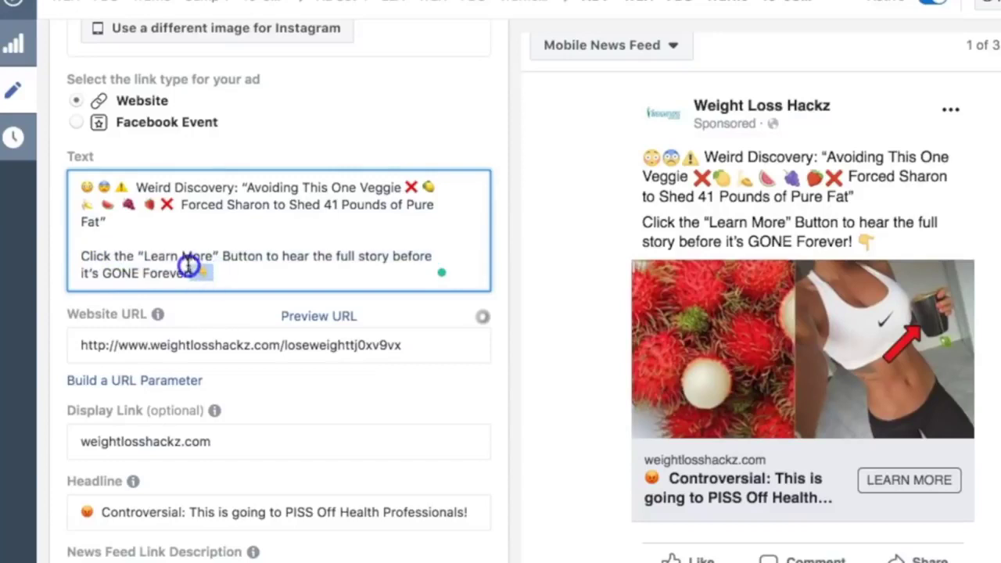
pyautogui.click(146, 256)
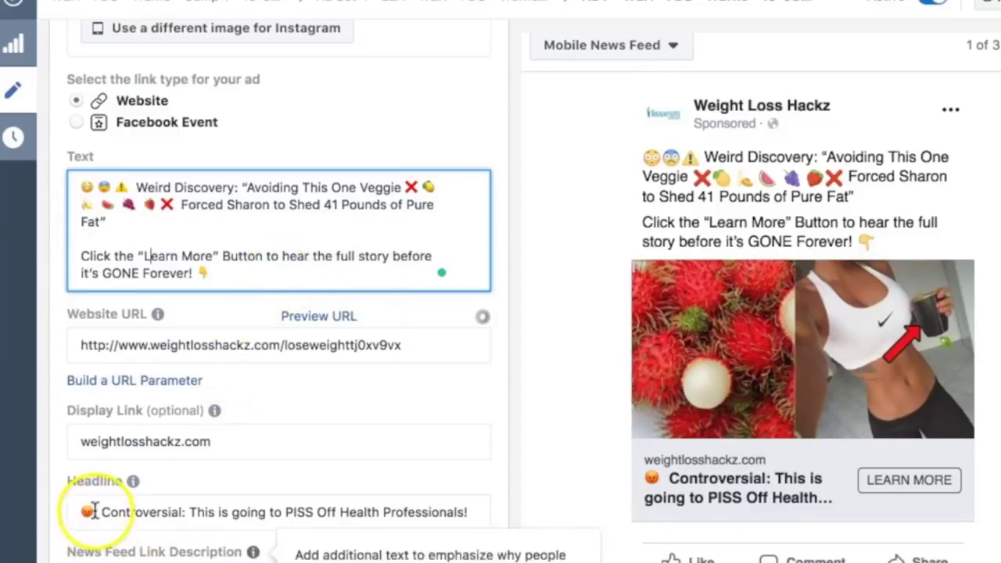
pyautogui.tripleClick(312, 518)
pyautogui.click(301, 512)
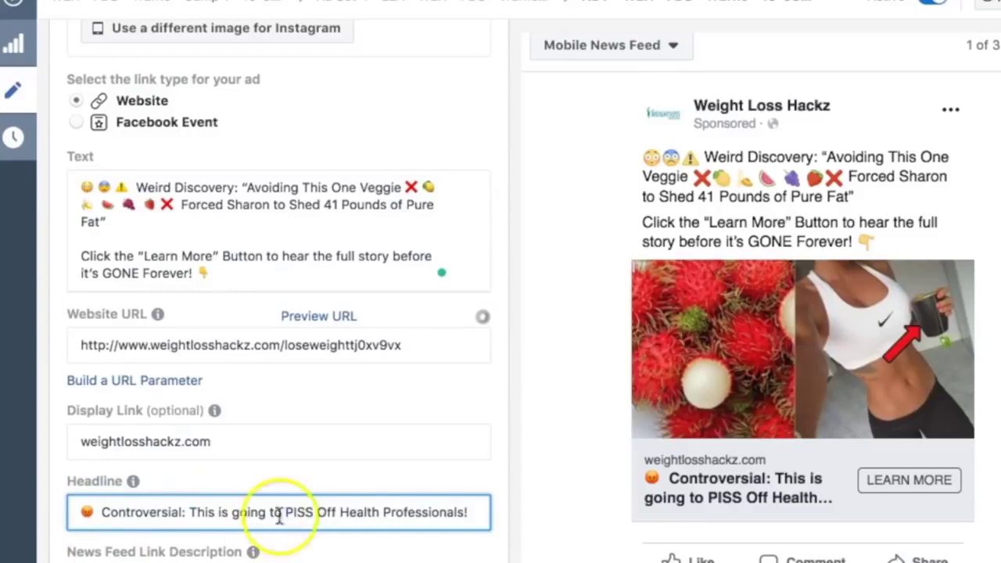
# Step: Examine the "Health Professionals!" ending of Ad 7's headline and close the ad editor
pyautogui.moveTo(362, 514); pyautogui.dragTo(473, 516)
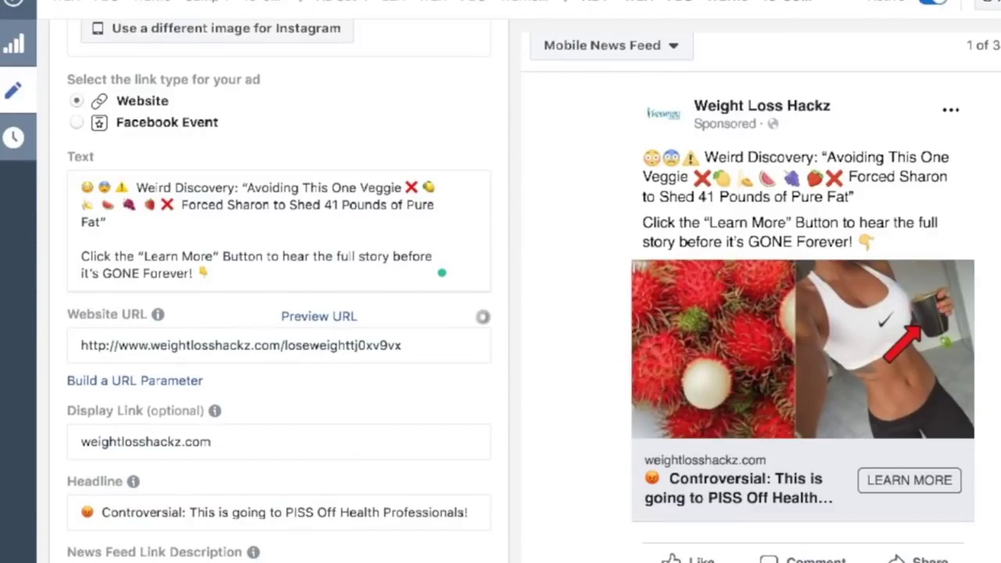
pyautogui.click(12, 4)
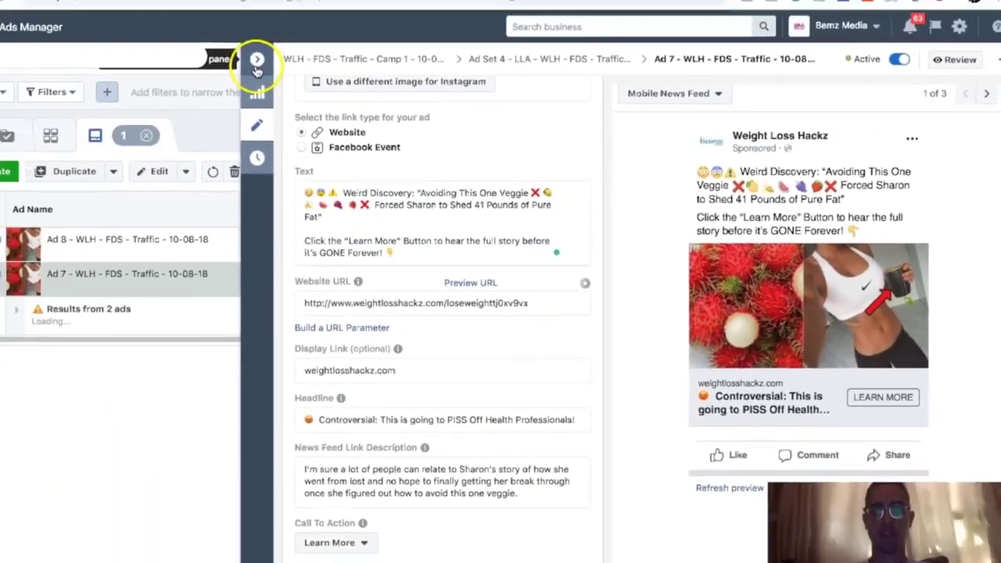
pyautogui.click(257, 60)
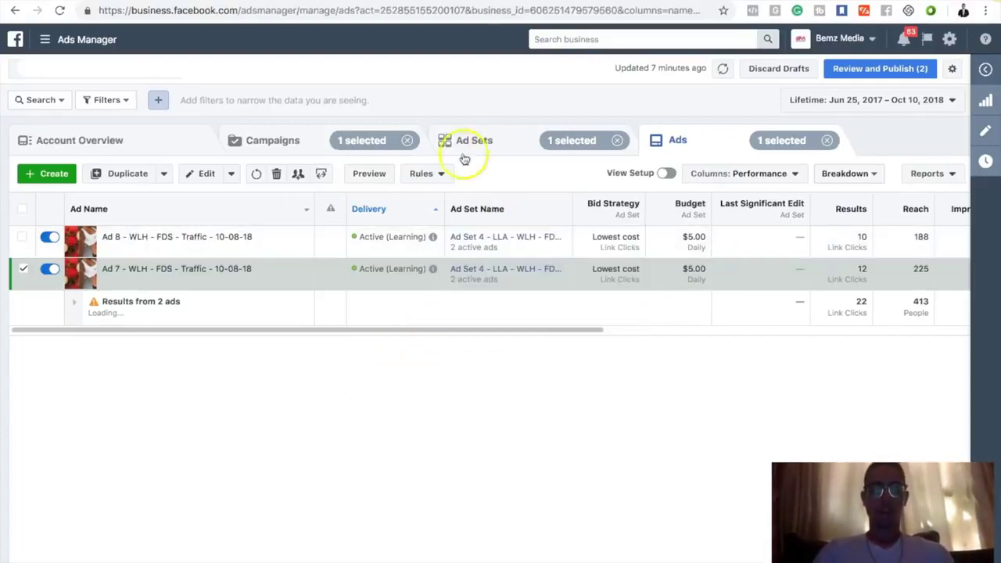
# Step: Clear the selections of Ad 7 and Ad Set 4 and list all ads in the selected campaign
pyautogui.click(22, 269)
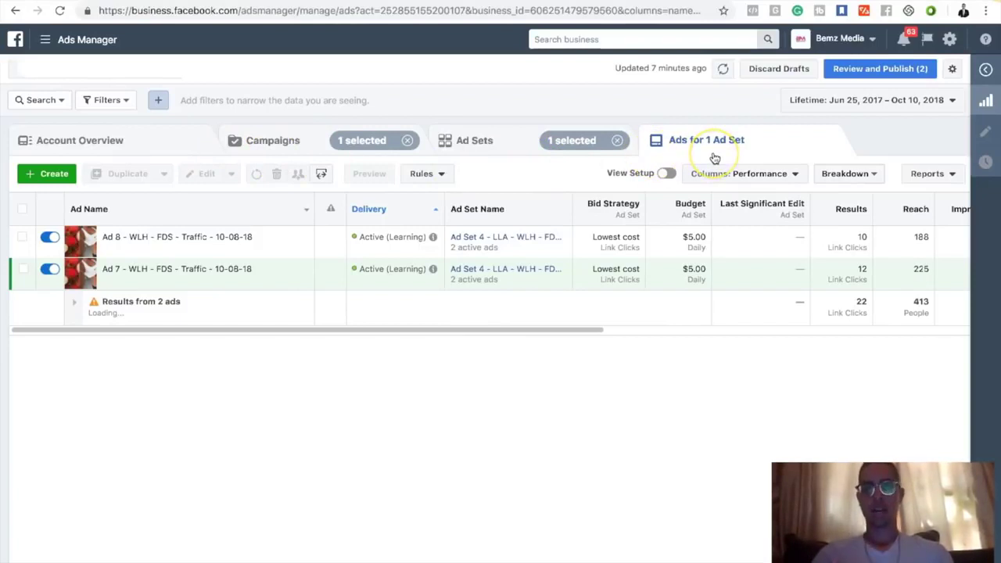
pyautogui.click(273, 139)
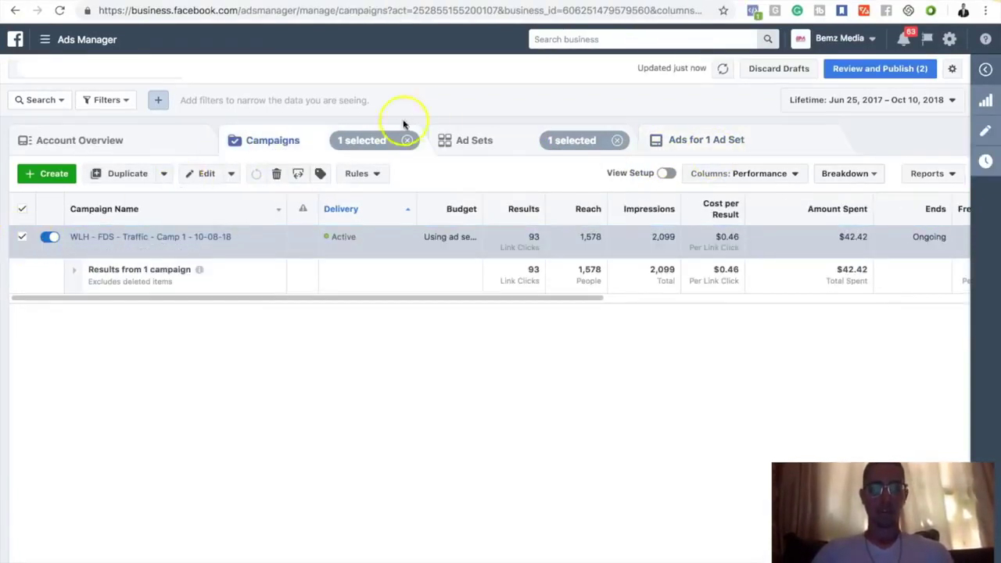
pyautogui.click(461, 139)
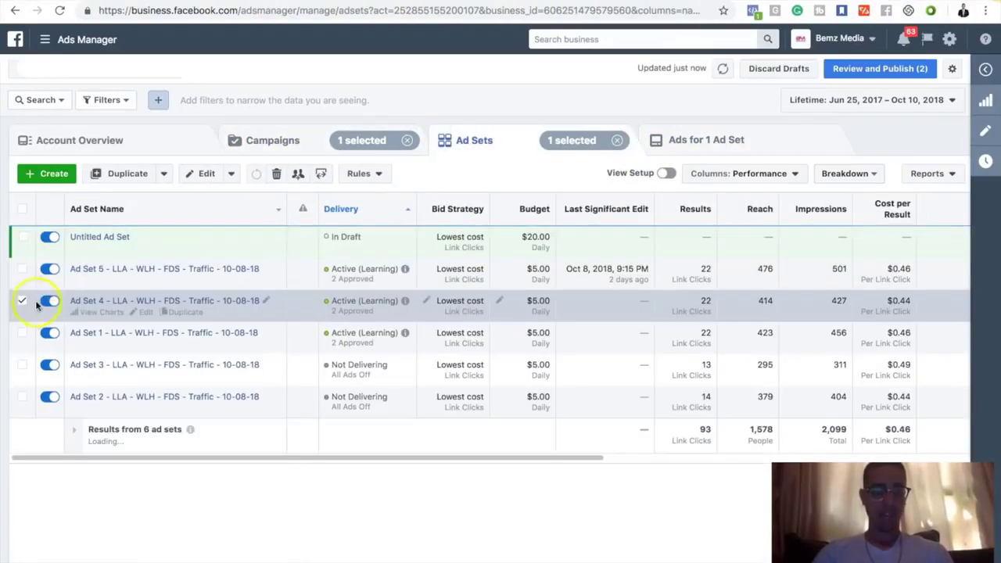
pyautogui.click(24, 301)
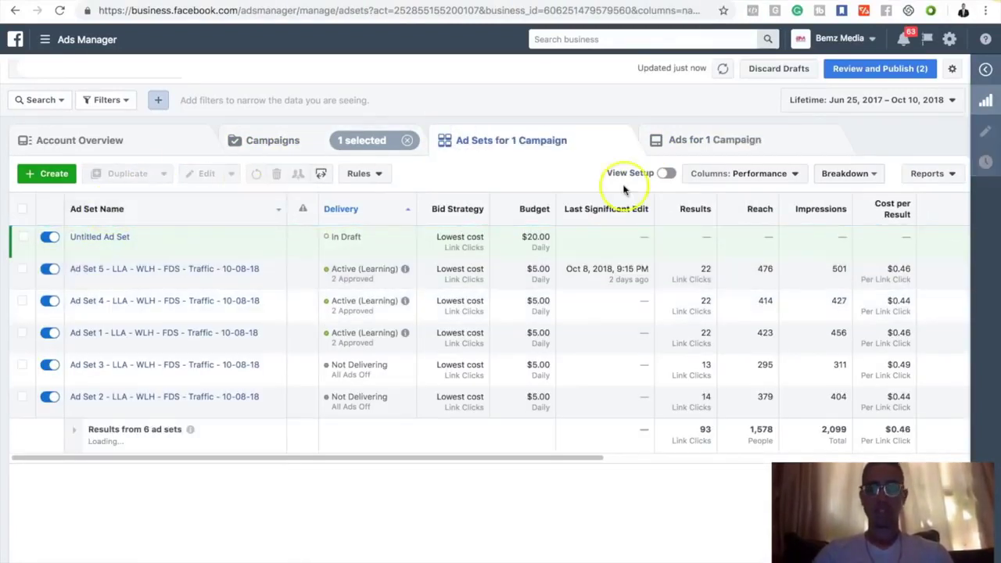
pyautogui.click(695, 151)
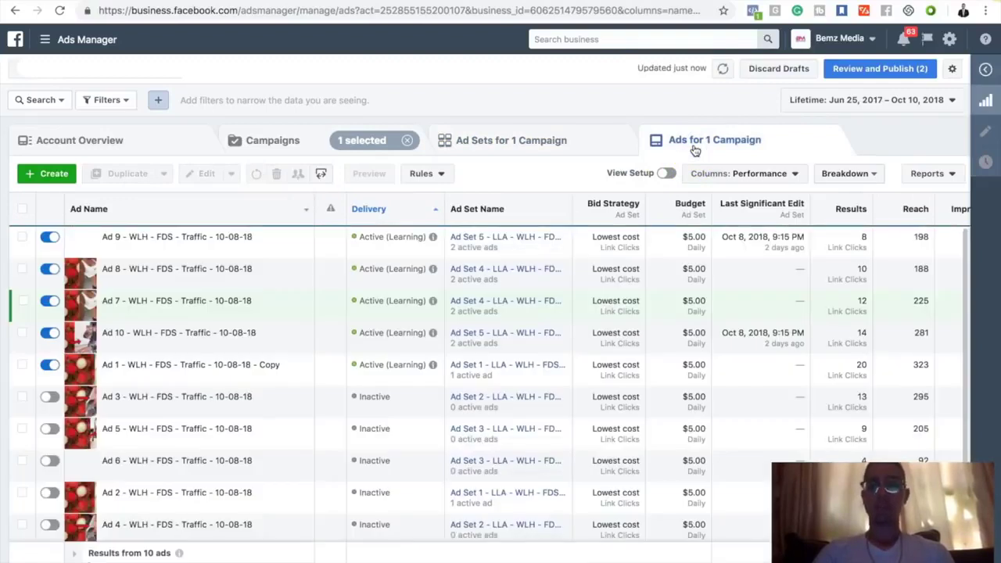
pyautogui.scroll(-1, 648, 392)
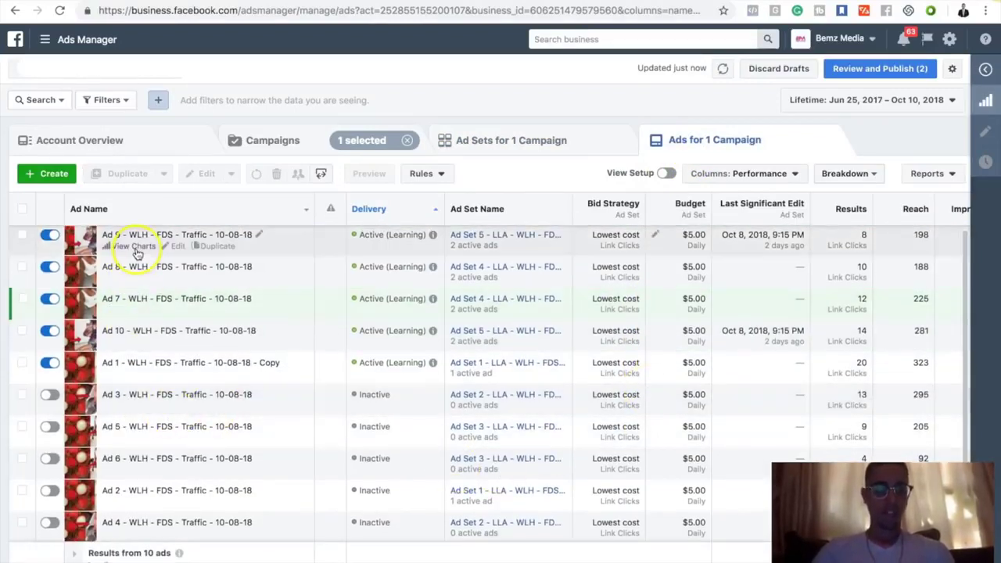
pyautogui.scroll(-1, 137, 253)
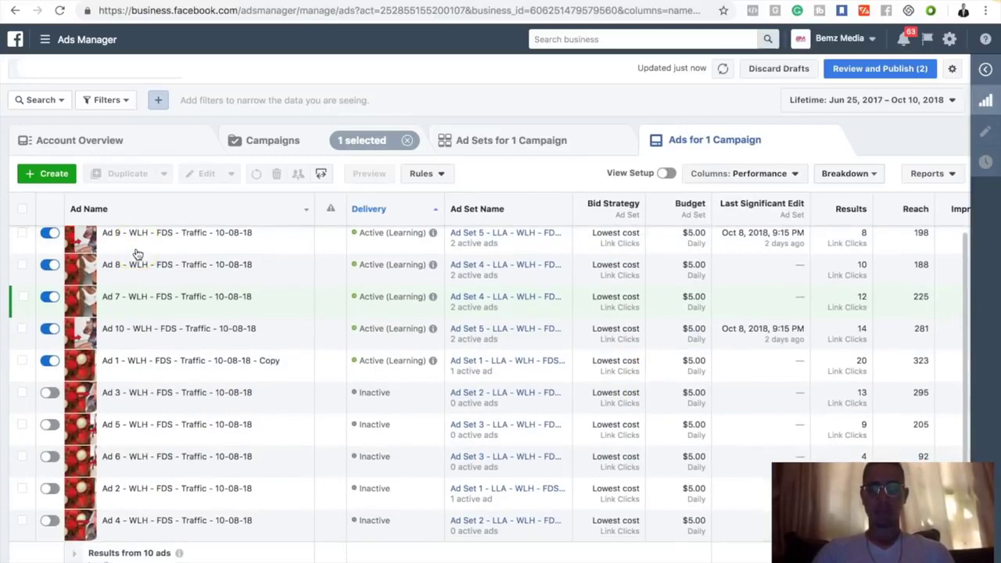
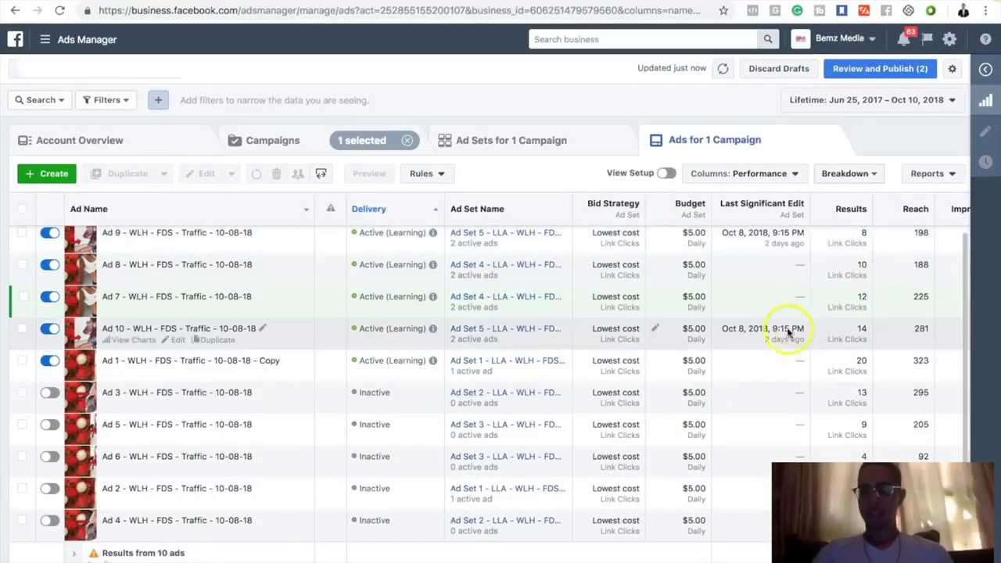
# Step: Apply the WLH Traffic Campains column preset to the ads table and look across its spend, frequency and link click columns
pyautogui.hscroll(5, 634, 504)
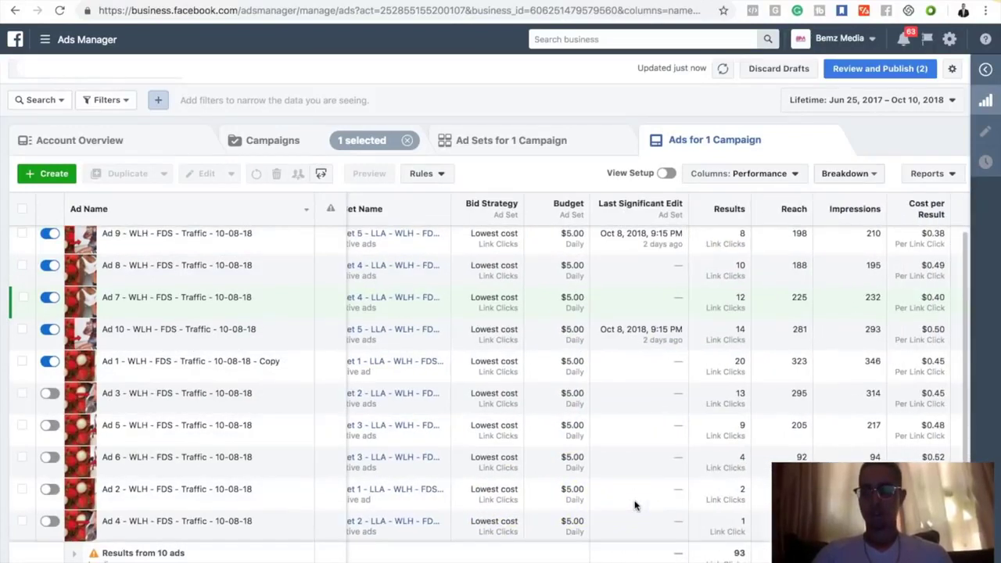
pyautogui.click(752, 175)
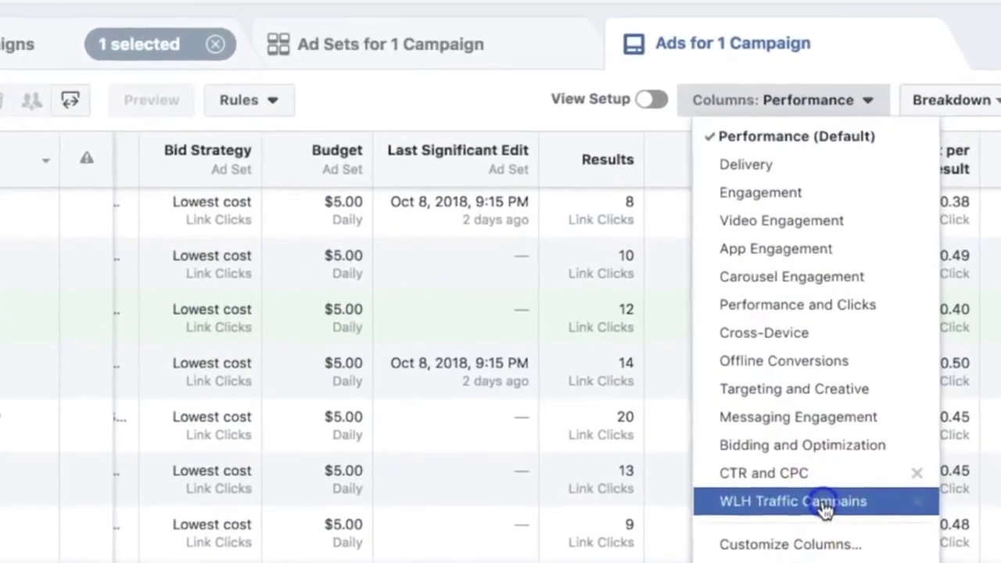
pyautogui.click(823, 502)
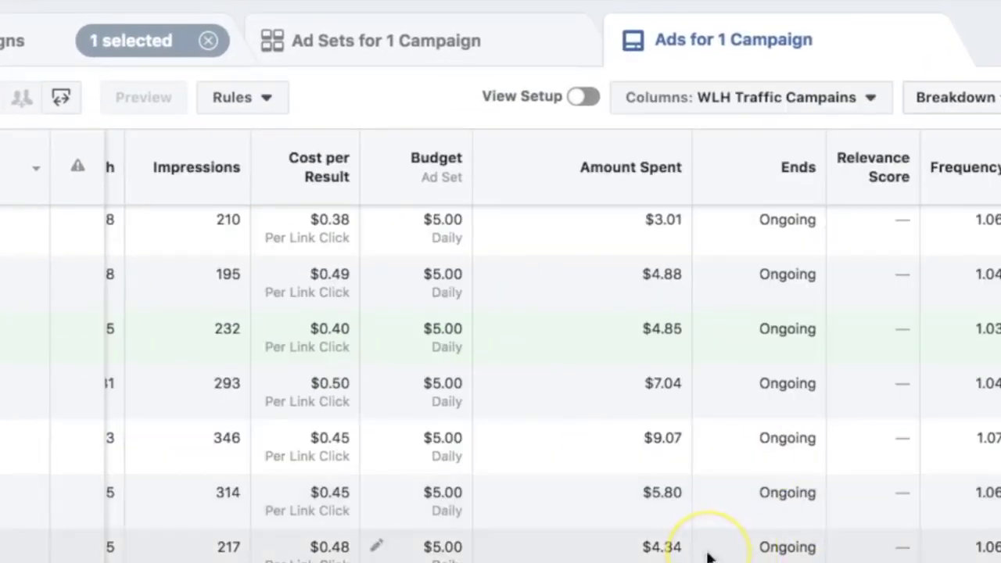
pyautogui.hscroll(5, 708, 555)
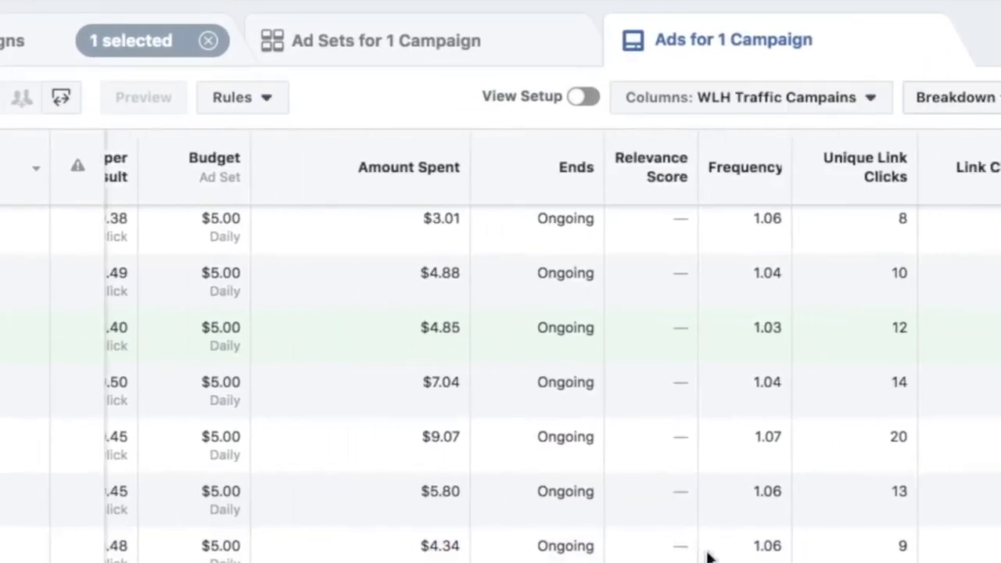
pyautogui.hscroll(3, 707, 555)
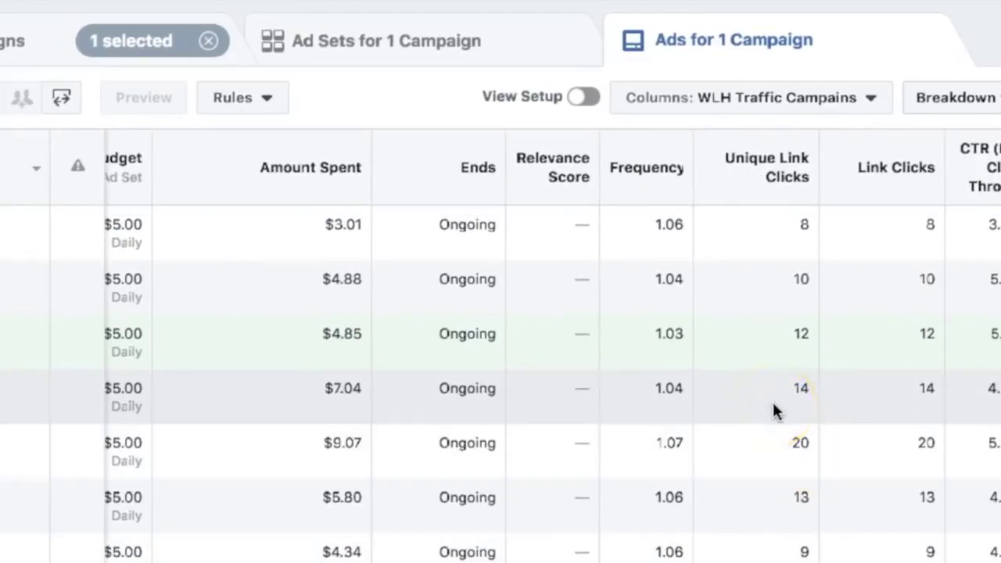
pyautogui.hscroll(-4, 773, 411)
pyautogui.hscroll(4, 773, 411)
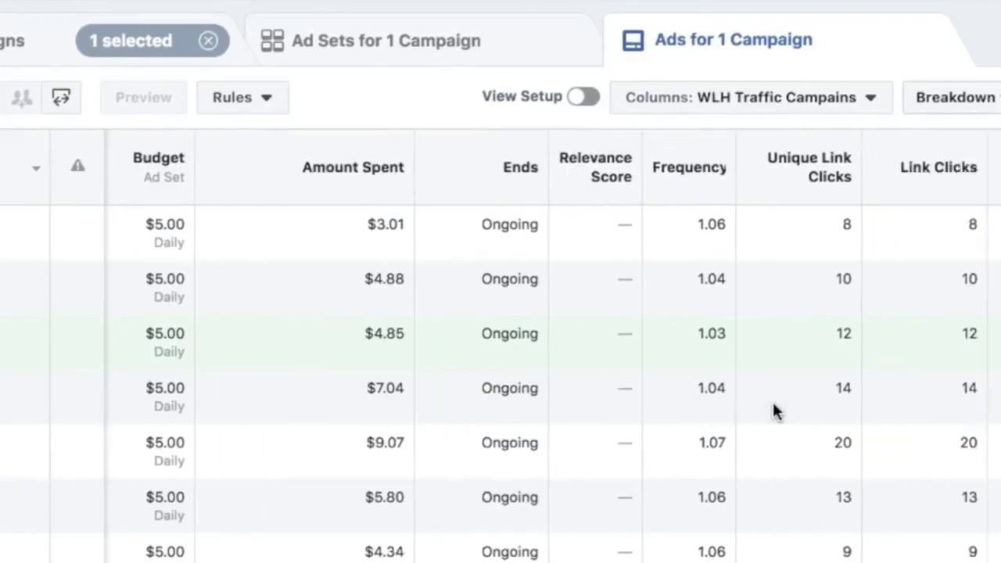
# Step: Switch the columns to Performance (Default) to examine Ad 4's reach, and reapply the WLH Traffic Campains preset
pyautogui.click(796, 153)
pyautogui.click(790, 98)
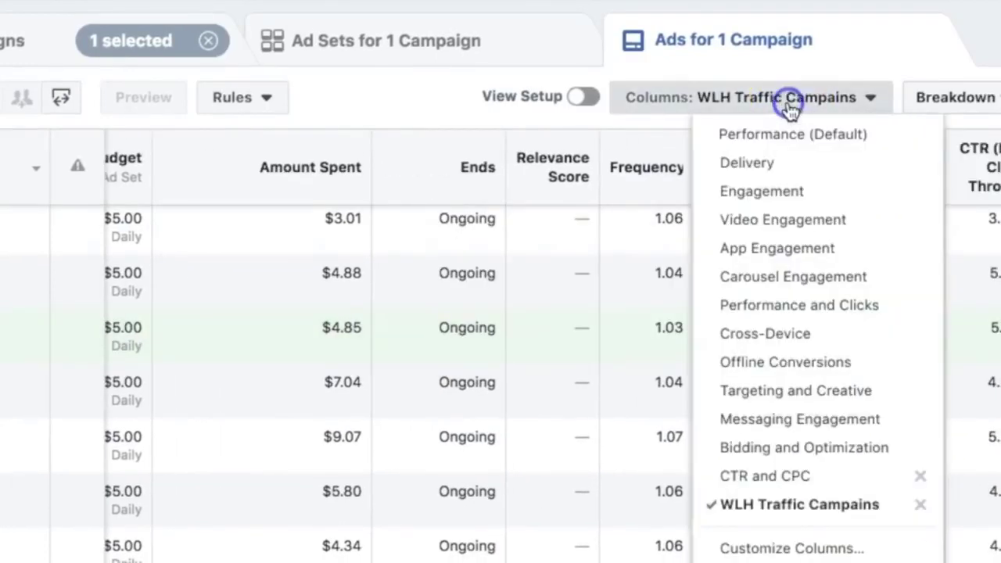
pyautogui.click(805, 151)
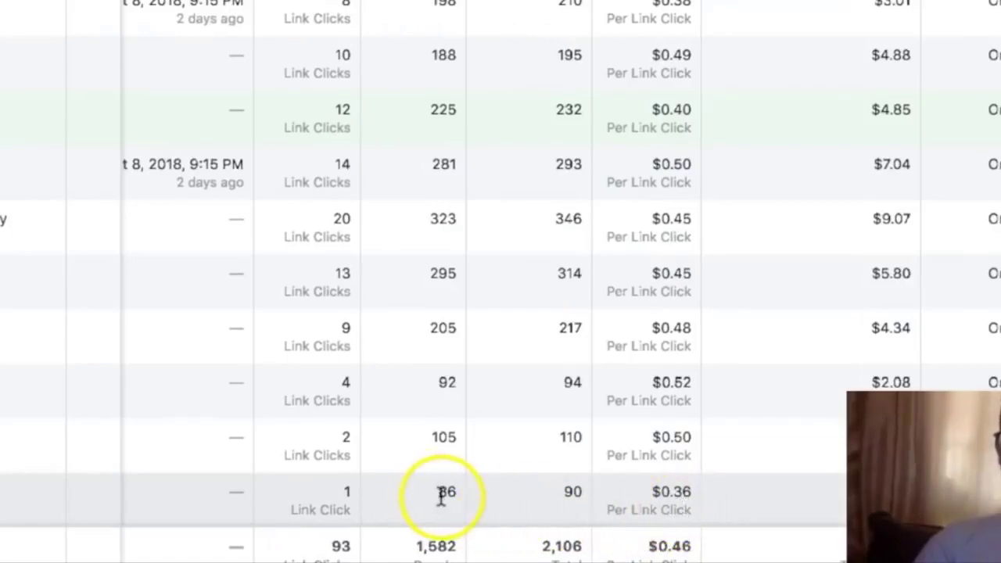
pyautogui.doubleClick(443, 494)
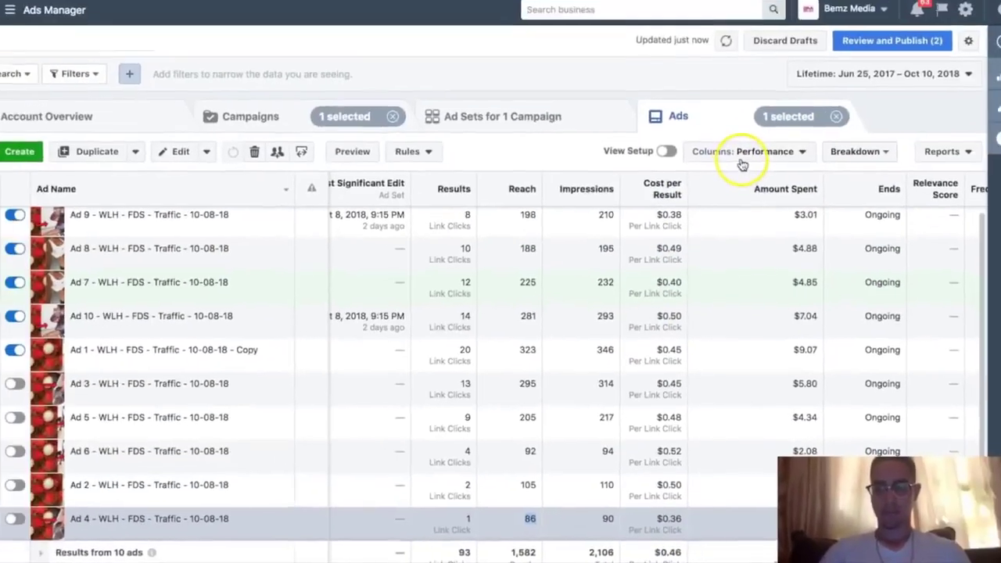
pyautogui.click(742, 156)
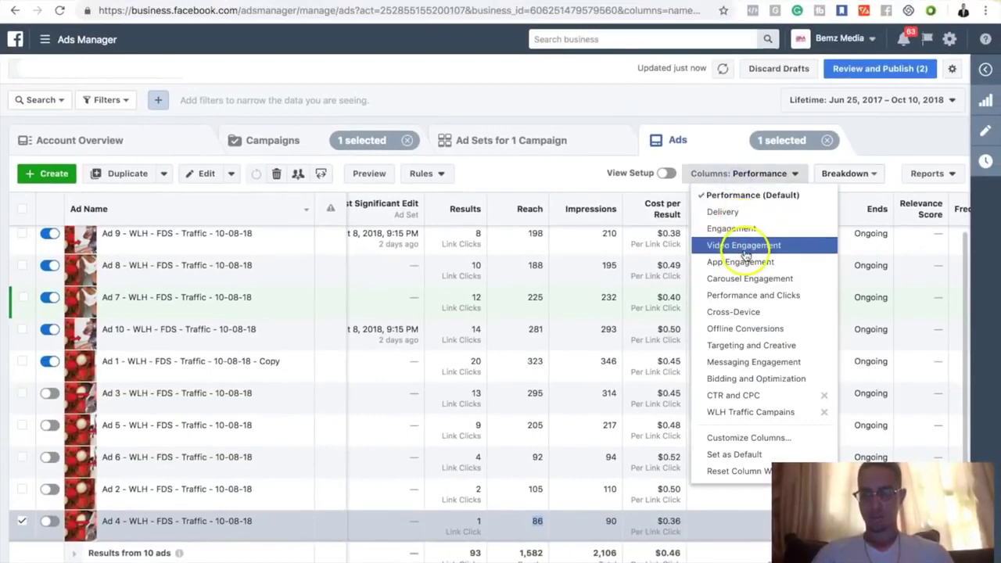
pyautogui.click(750, 412)
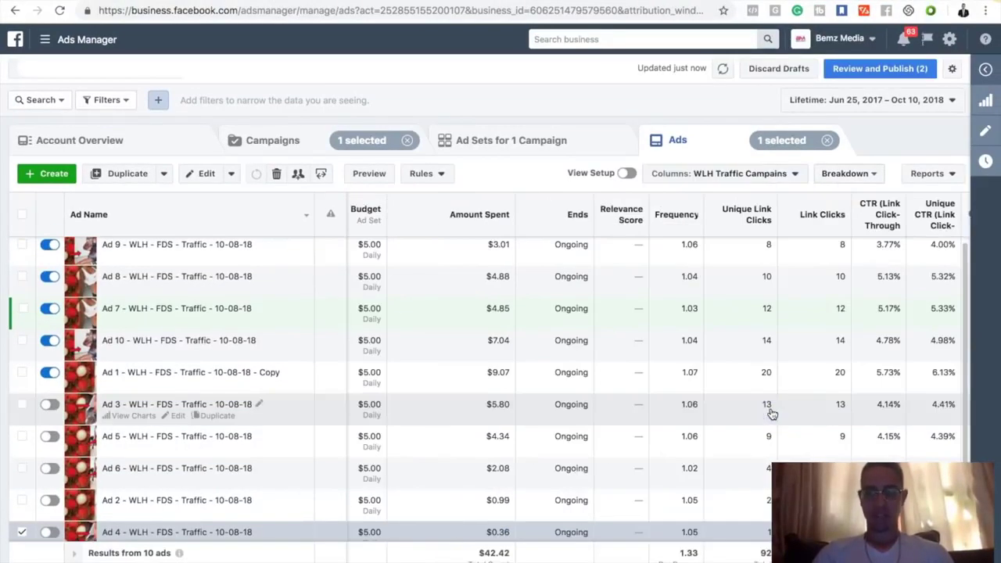
# Step: Open the column customization, browse the available metrics down to the offline conversions, and close it without applying changes
pyautogui.click(757, 175)
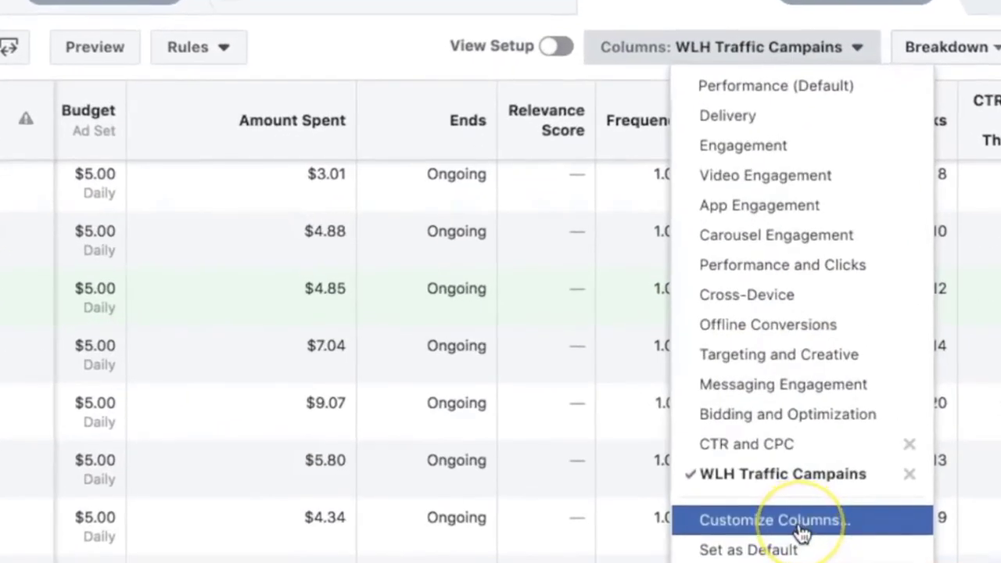
pyautogui.click(803, 530)
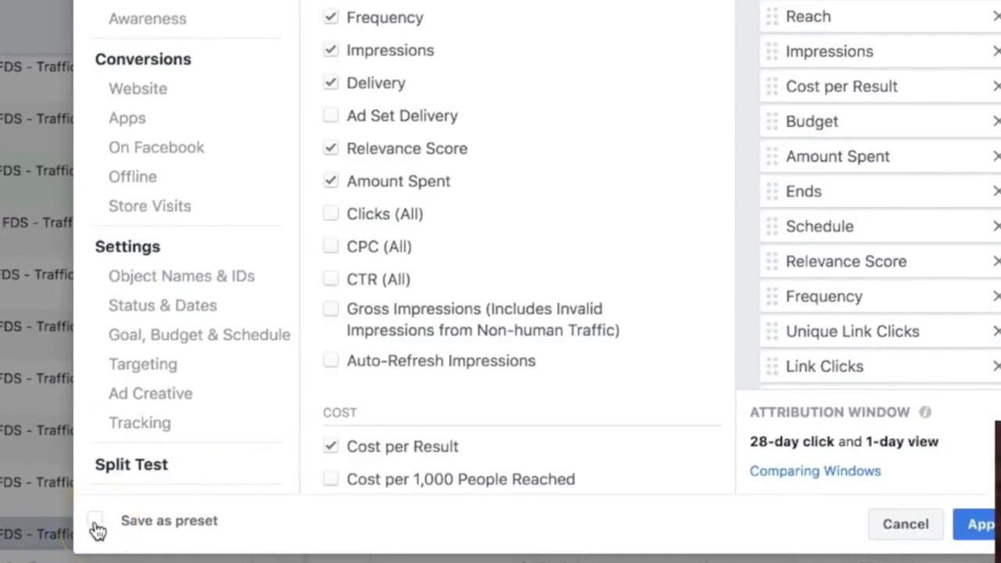
pyautogui.scroll(-5, 414, 50)
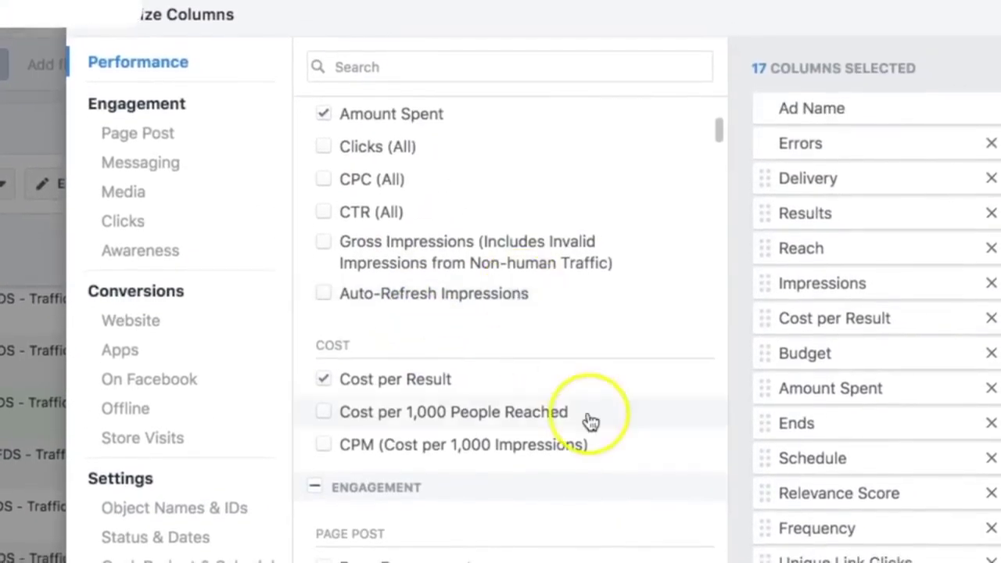
pyautogui.moveTo(717, 141); pyautogui.dragTo(718, 562)
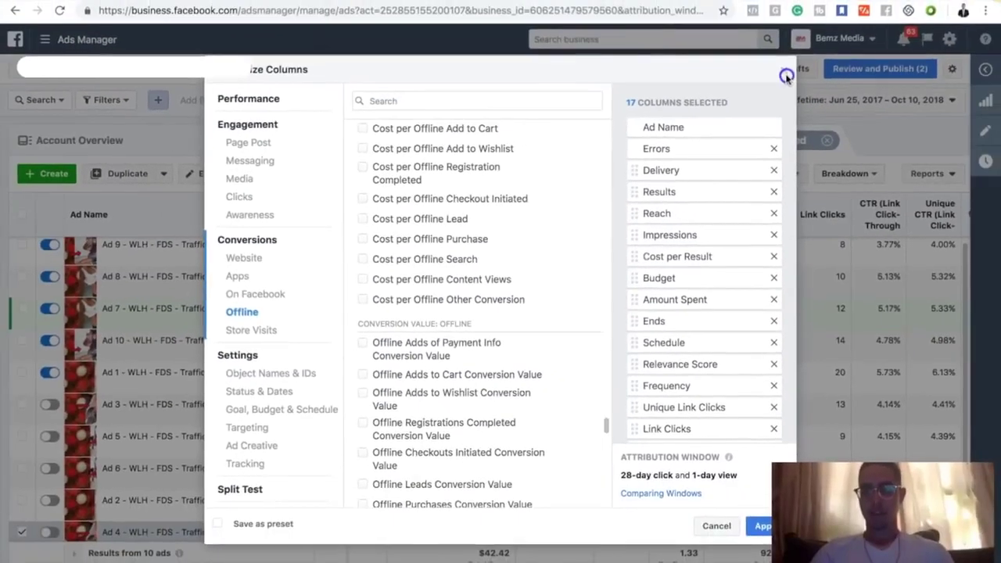
pyautogui.click(784, 72)
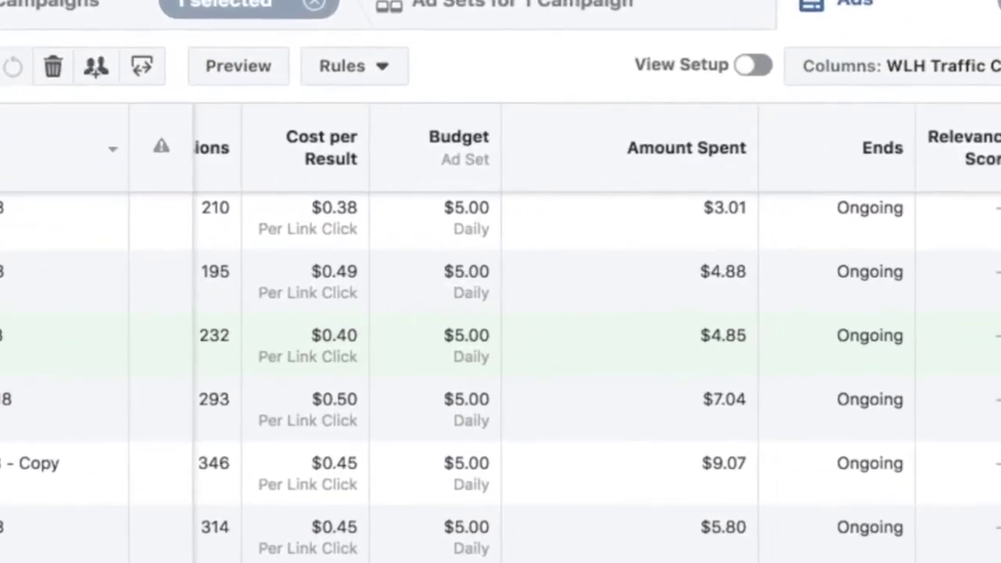
# Step: Examine each ad's amount spent, frequency and unique link clicks, along with the campaign totals
pyautogui.hscroll(5, 594, 375)
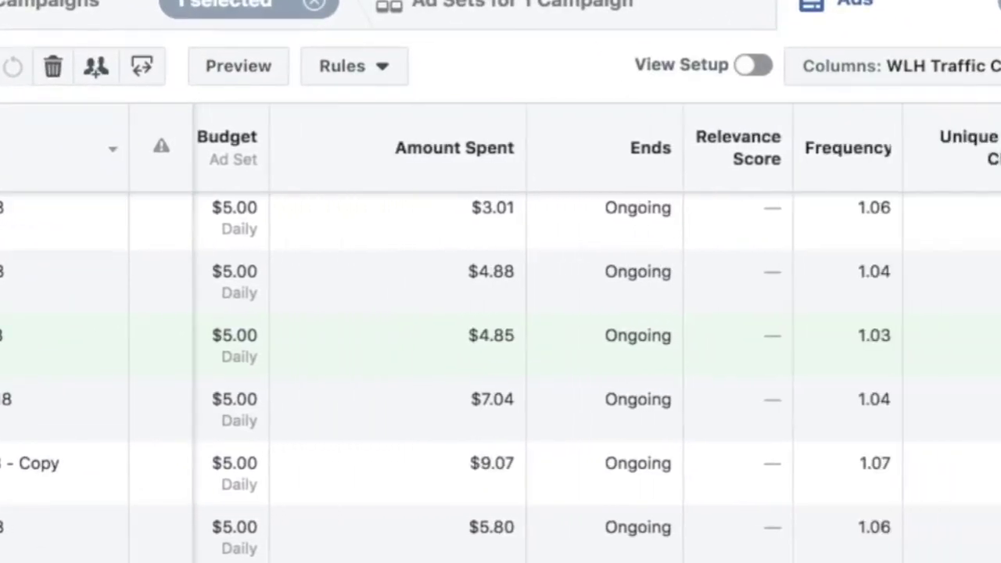
pyautogui.hscroll(1, 594, 376)
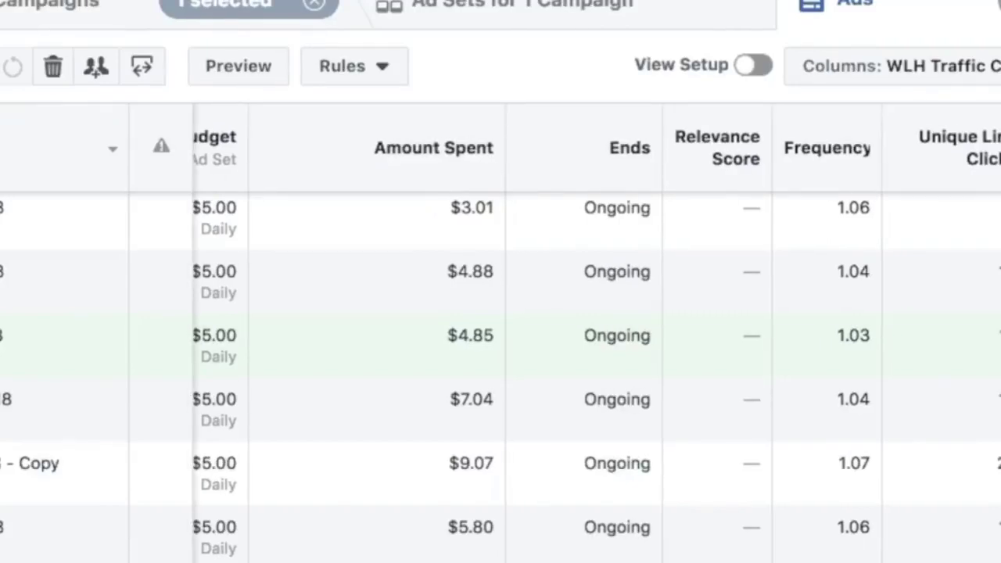
pyautogui.scroll(-5, 692, 491)
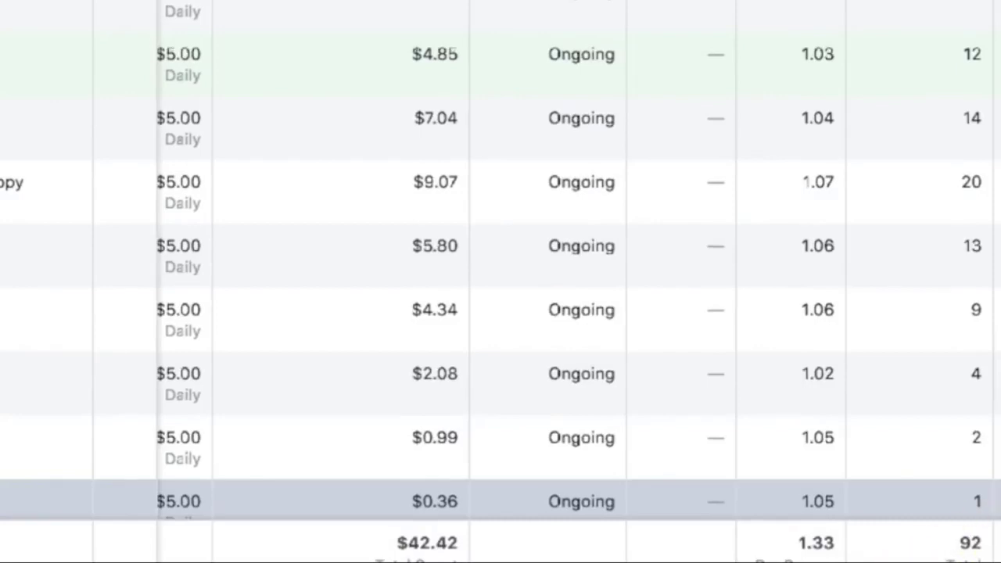
pyautogui.hscroll(-2, 578, 281)
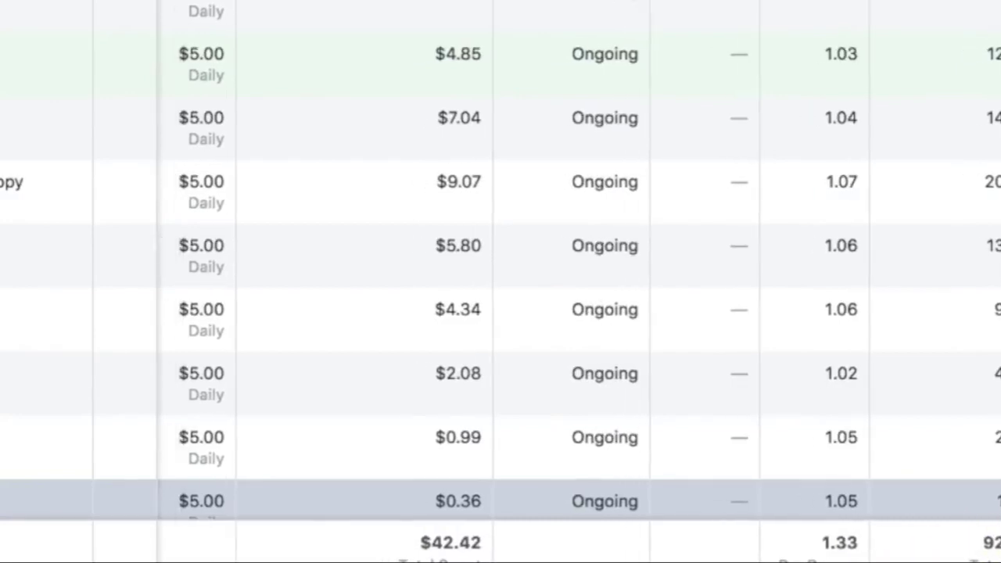
pyautogui.hscroll(2, 579, 281)
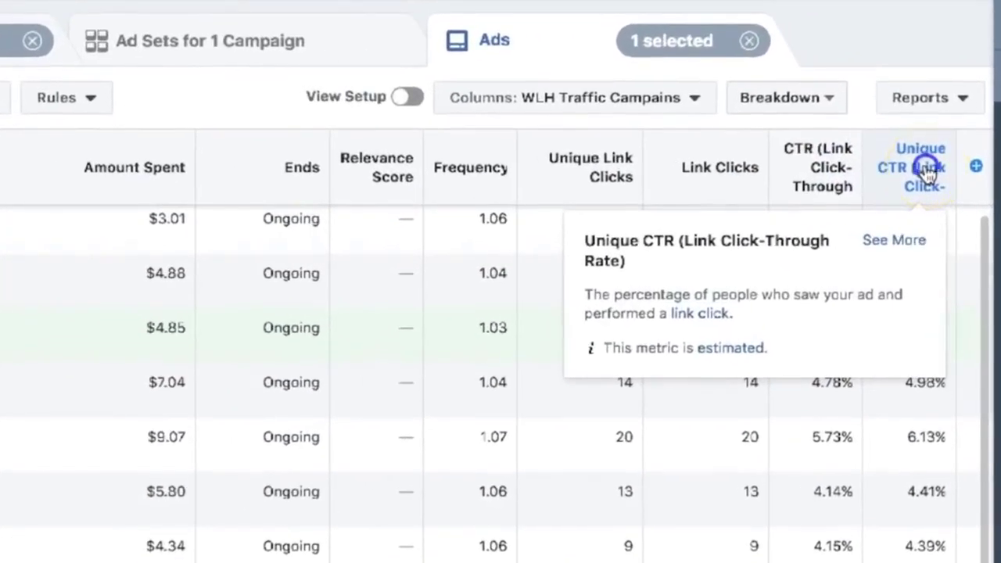
# Step: Sort the ads by Unique CTR (Link Click-Through Rate) in ascending order
pyautogui.click(924, 179)
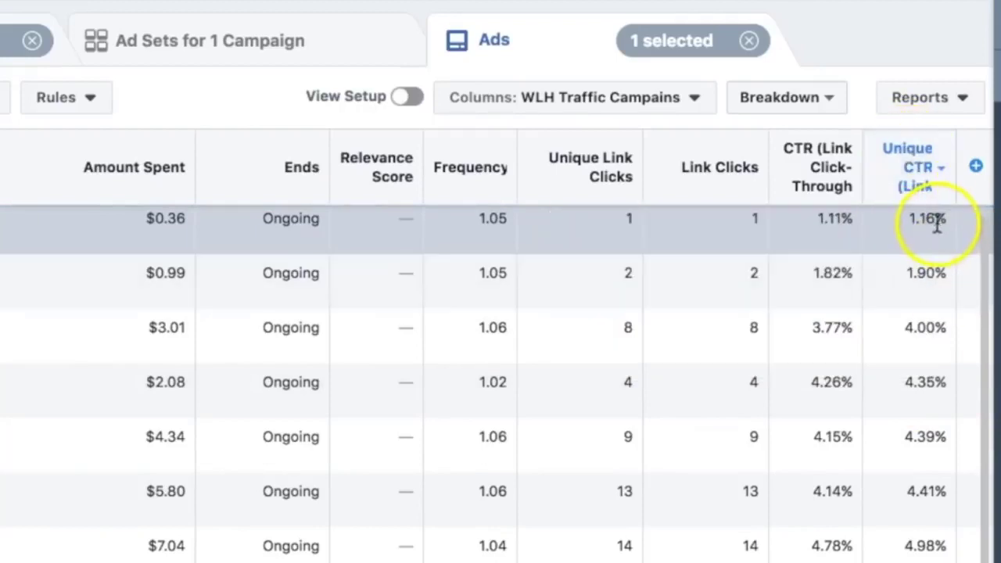
pyautogui.moveTo(920, 187)
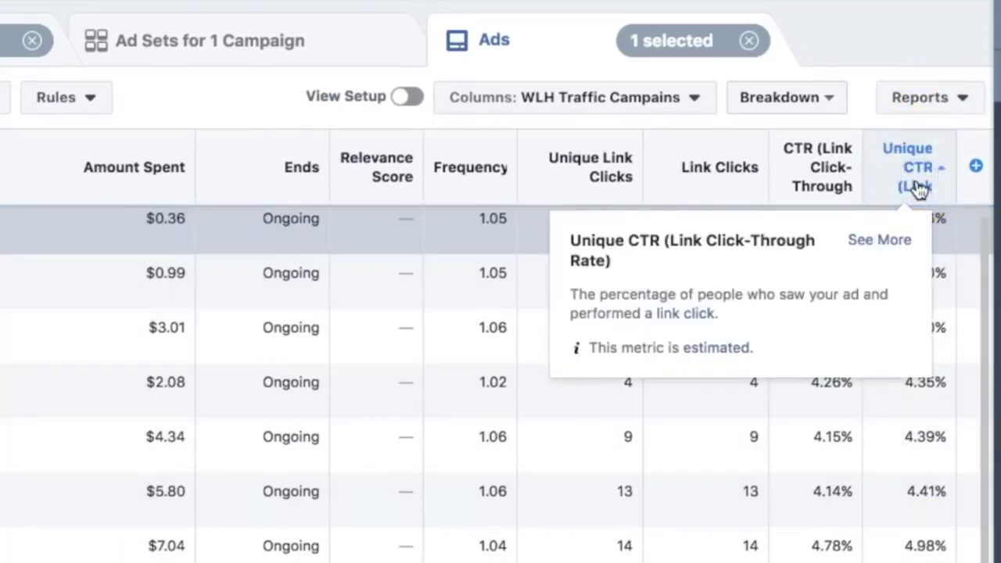
pyautogui.click(987, 250)
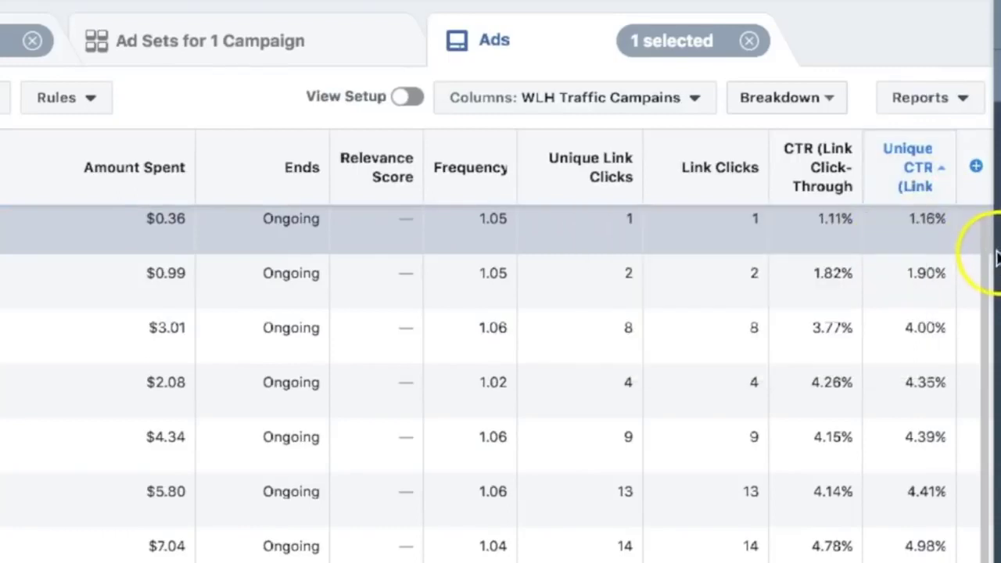
# Step: Sort the ads by Unique CTR (Link Click-Through Rate) in descending order and compare their cost per result and amount spent
pyautogui.click(907, 168)
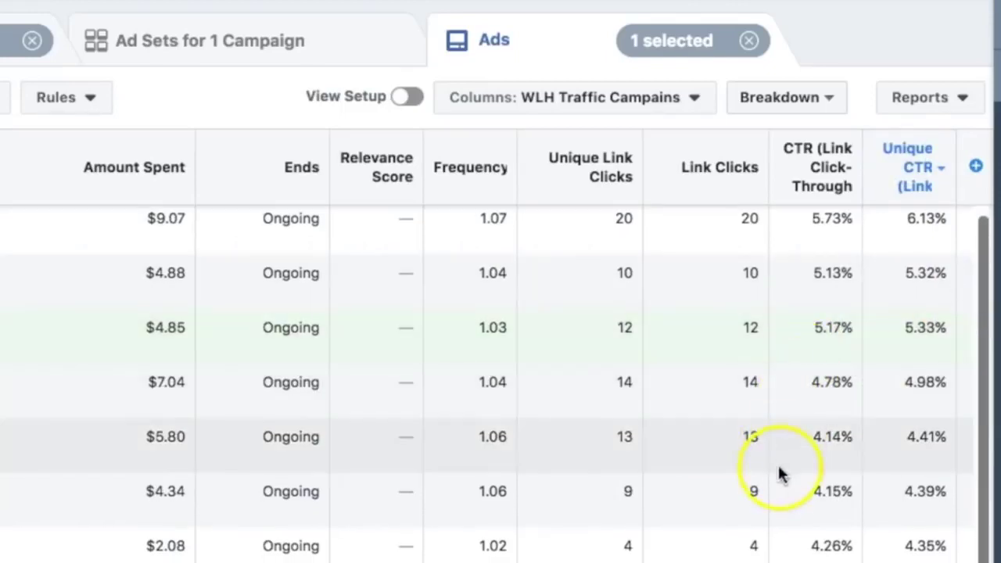
pyautogui.hscroll(-3, 497, 347)
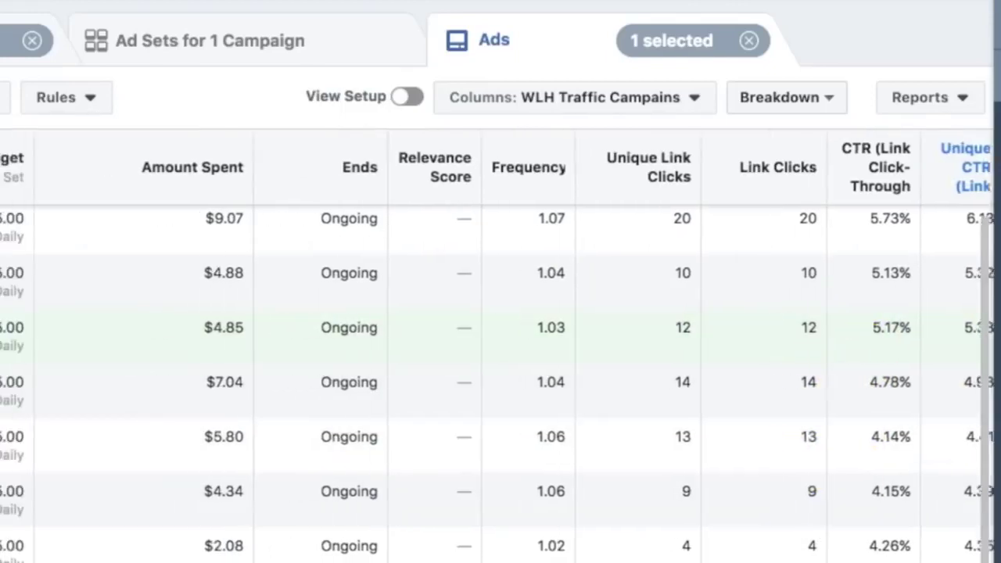
pyautogui.hscroll(-6, 497, 348)
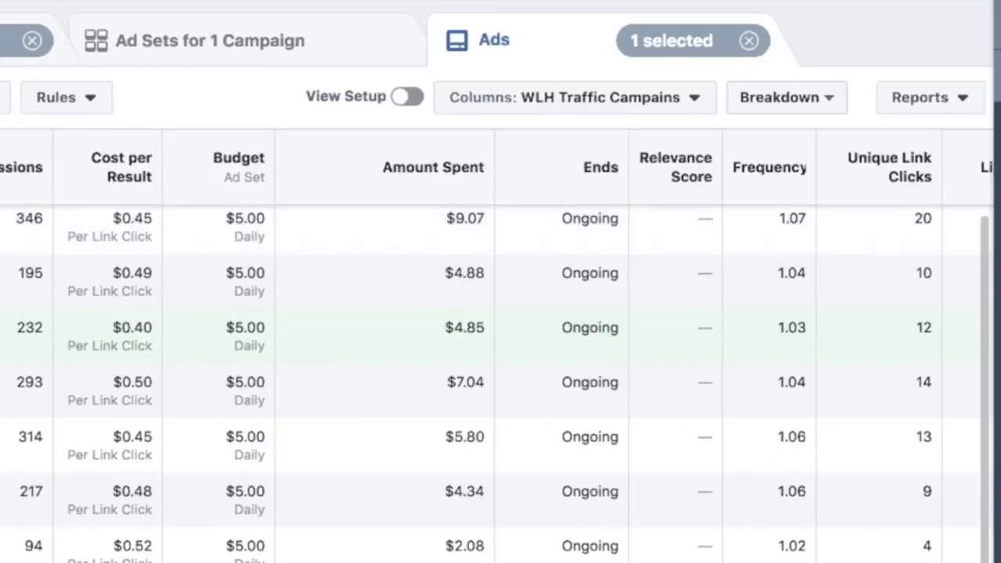
pyautogui.hscroll(8, 500, 351)
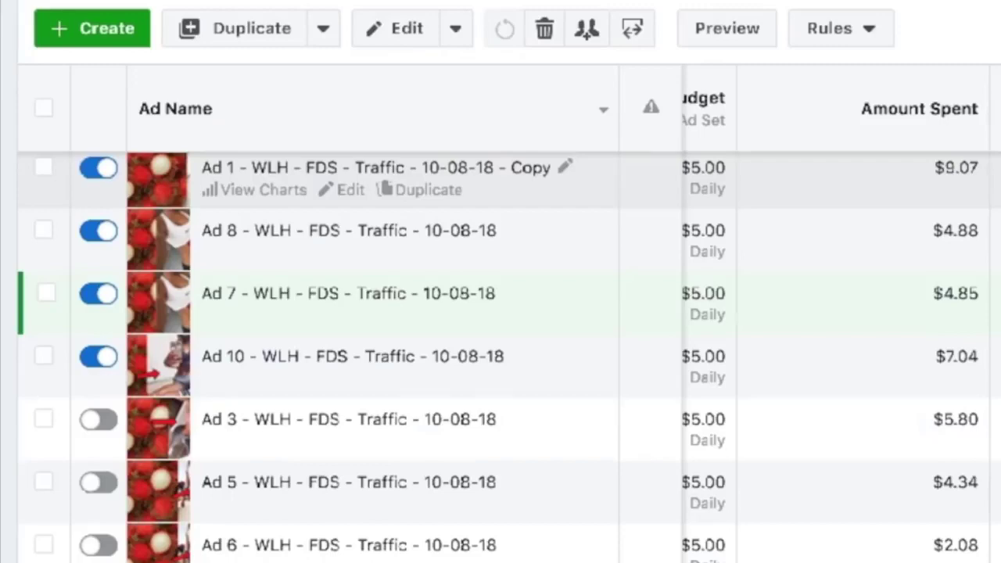
# Step: Switch the columns to Performance (Default) and examine the impressions of the Ad 1 copy
pyautogui.click(921, 147)
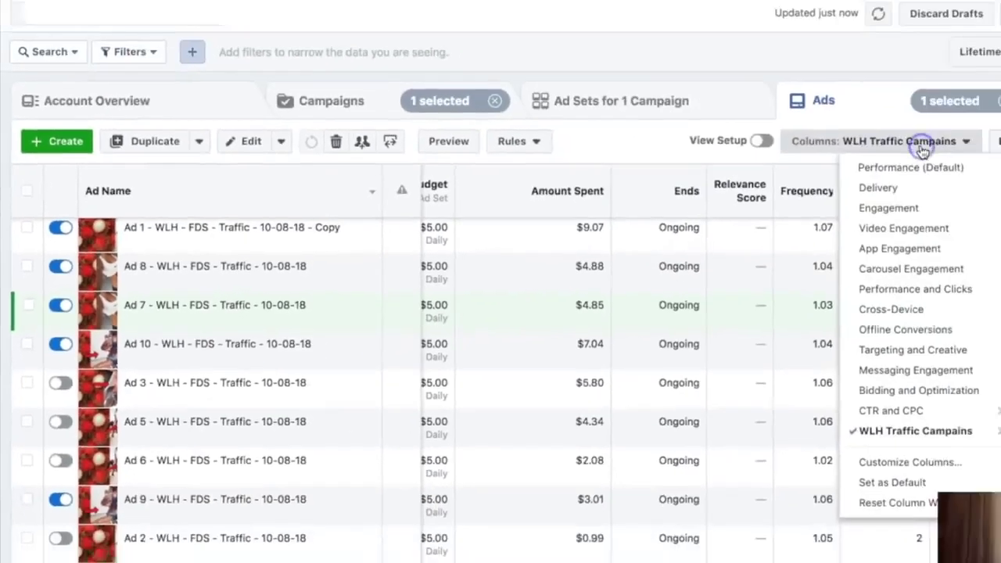
pyautogui.click(909, 167)
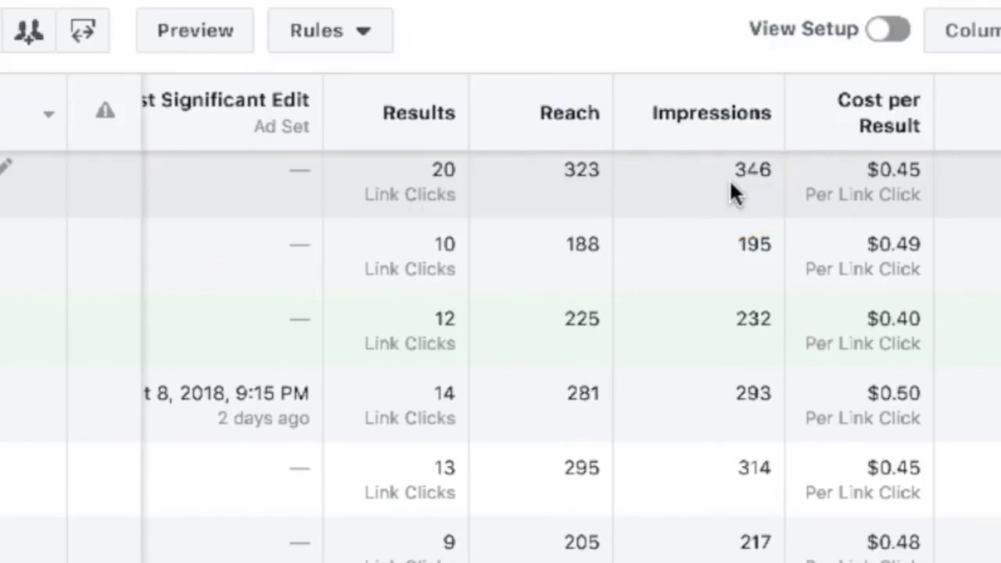
pyautogui.moveTo(523, 100)
pyautogui.click(735, 182)
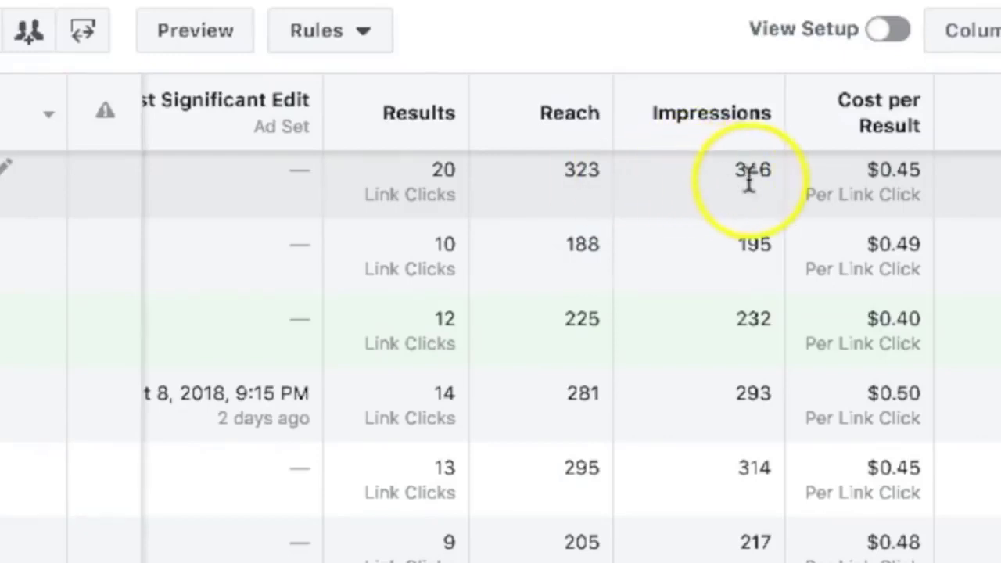
pyautogui.doubleClick(755, 171)
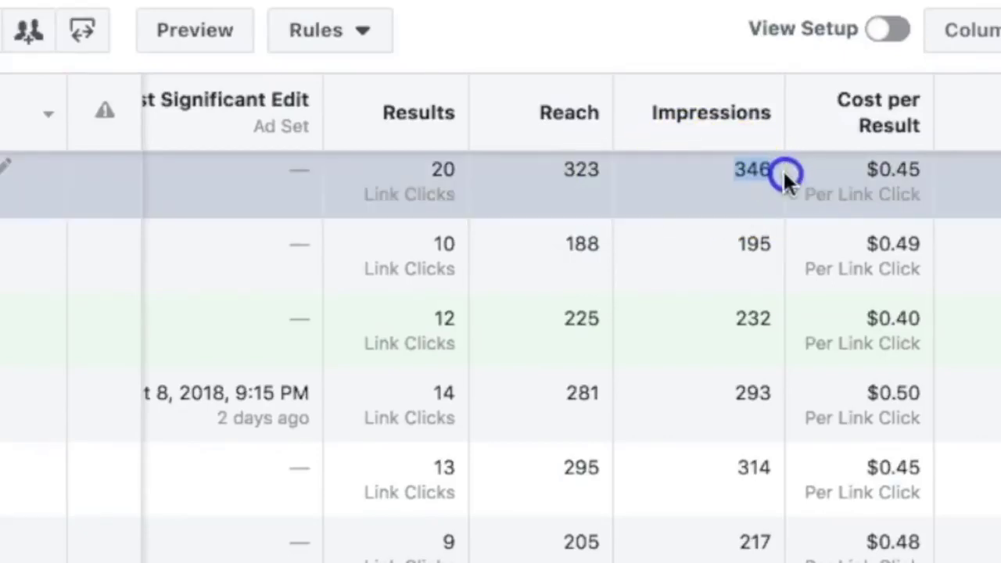
pyautogui.click(716, 178)
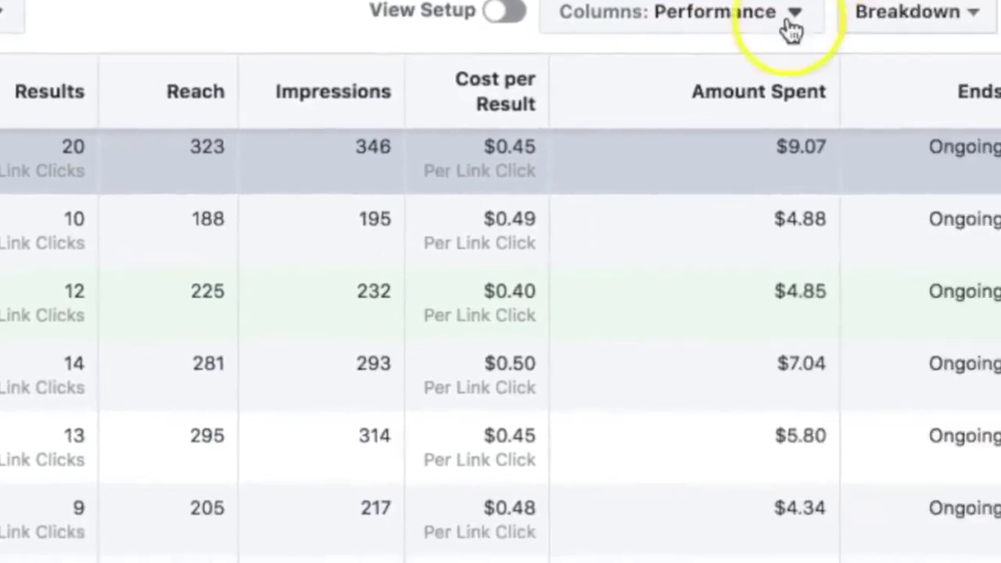
# Step: Reapply the WLH Traffic Campains column preset and examine the ads' link clicks and click-through rates
pyautogui.click(746, 26)
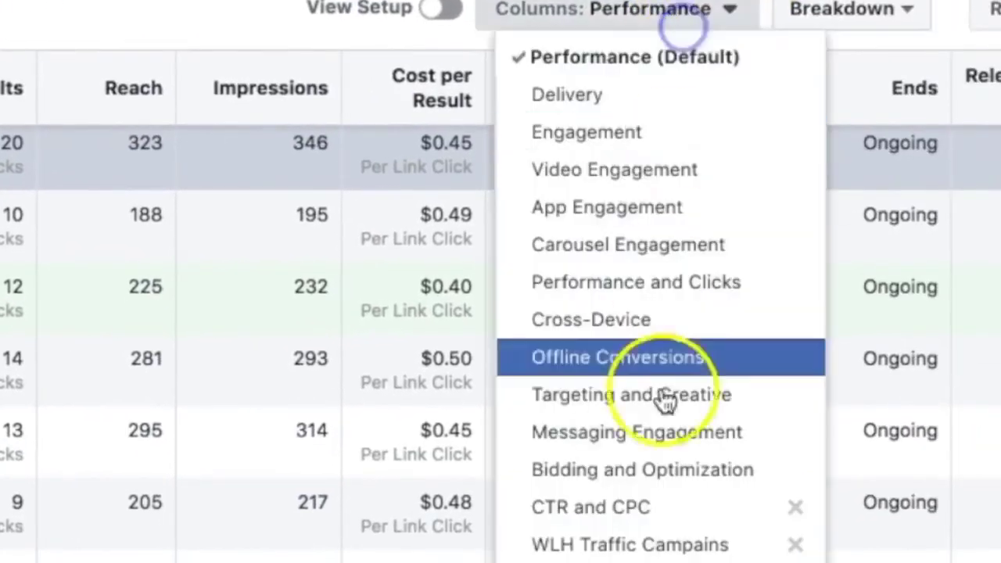
pyautogui.click(649, 540)
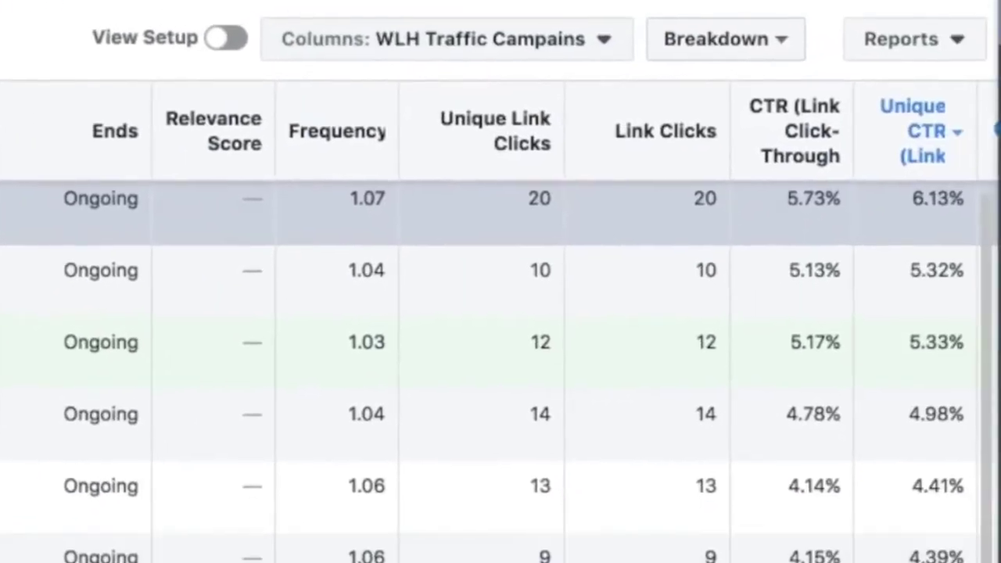
pyautogui.hscroll(1, 500, 322)
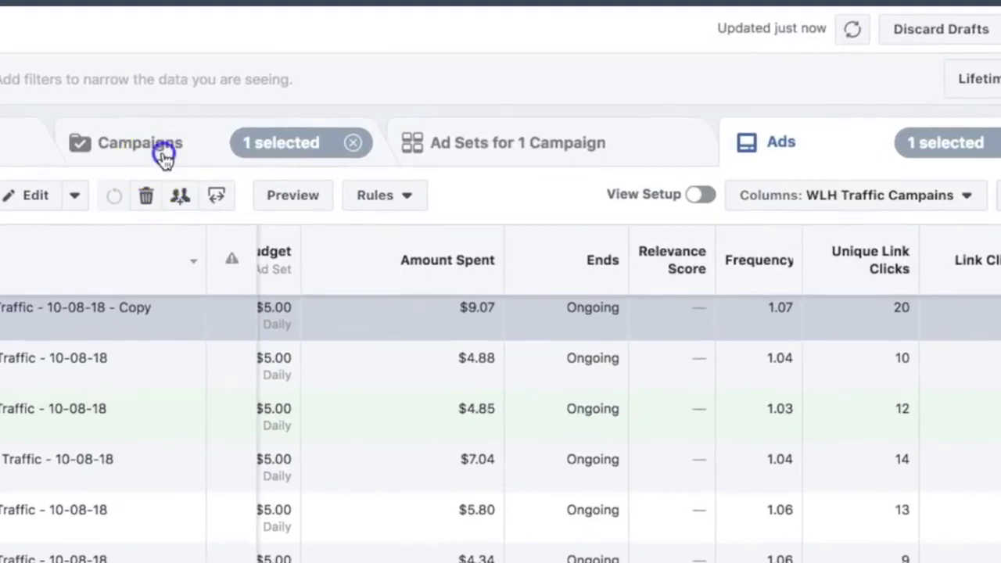
# Step: Look over the campaign's ad sets with their budgets and amounts spent, and return to the ads to review their spending
pyautogui.click(160, 154)
pyautogui.click(561, 140)
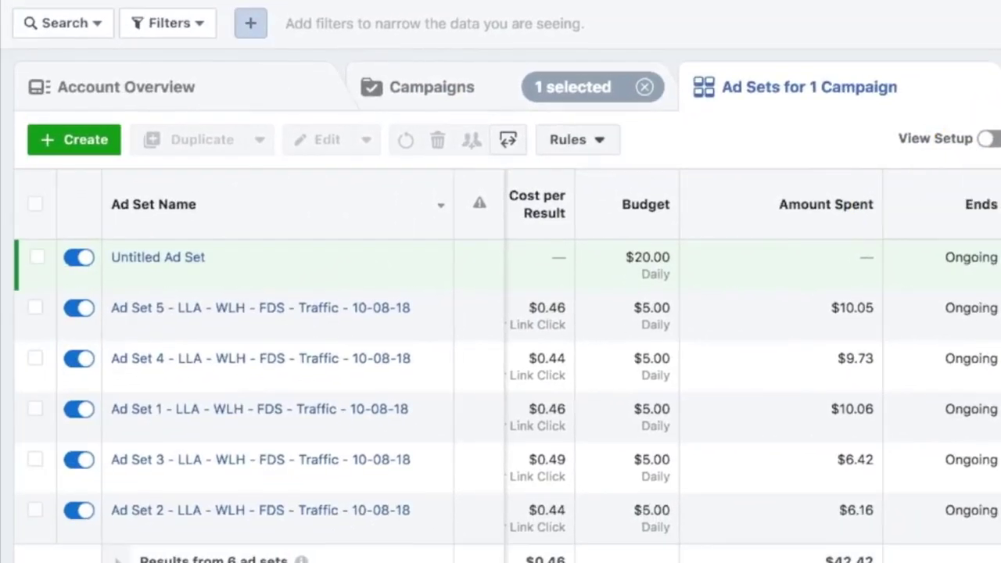
pyautogui.click(1000, 87)
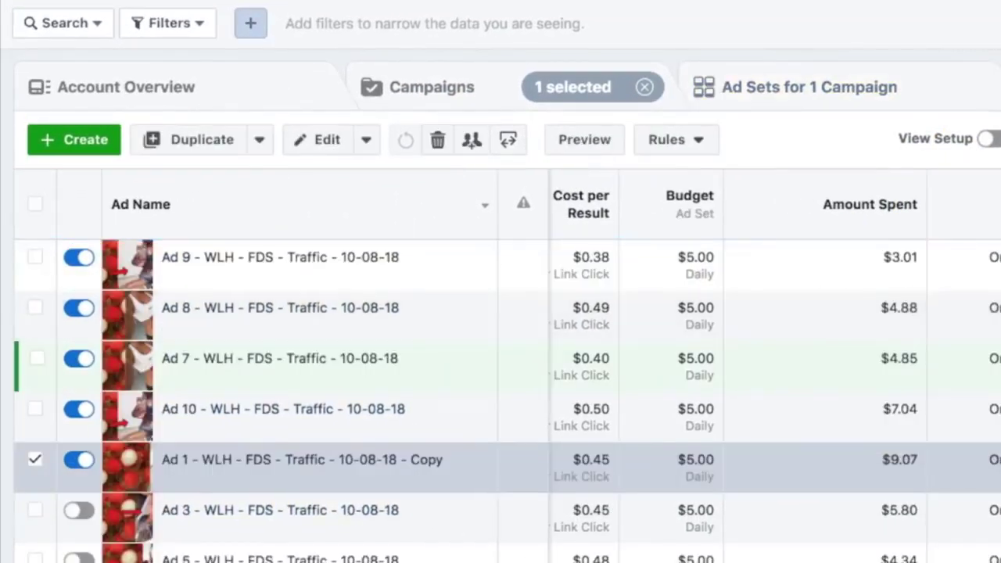
pyautogui.hscroll(3, 742, 391)
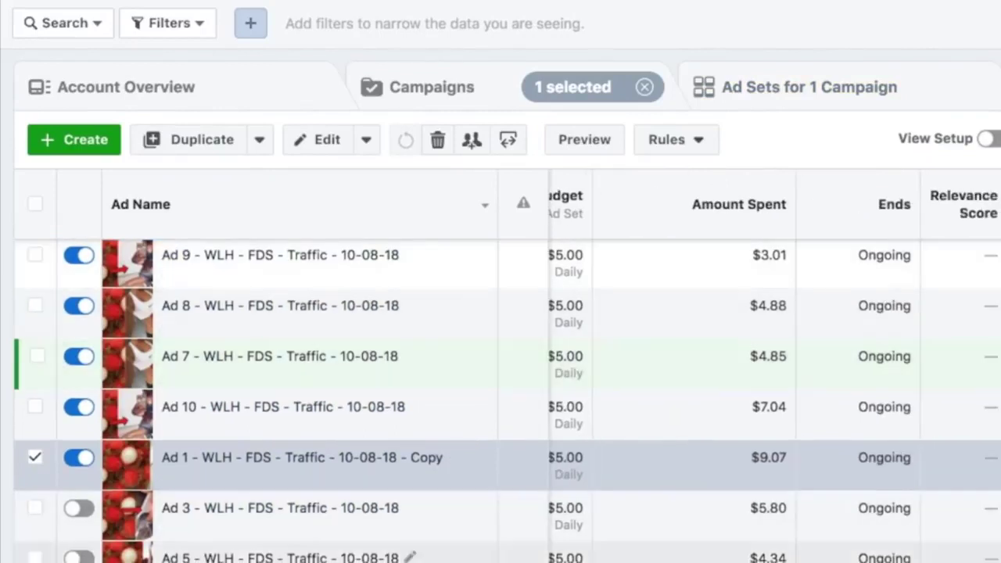